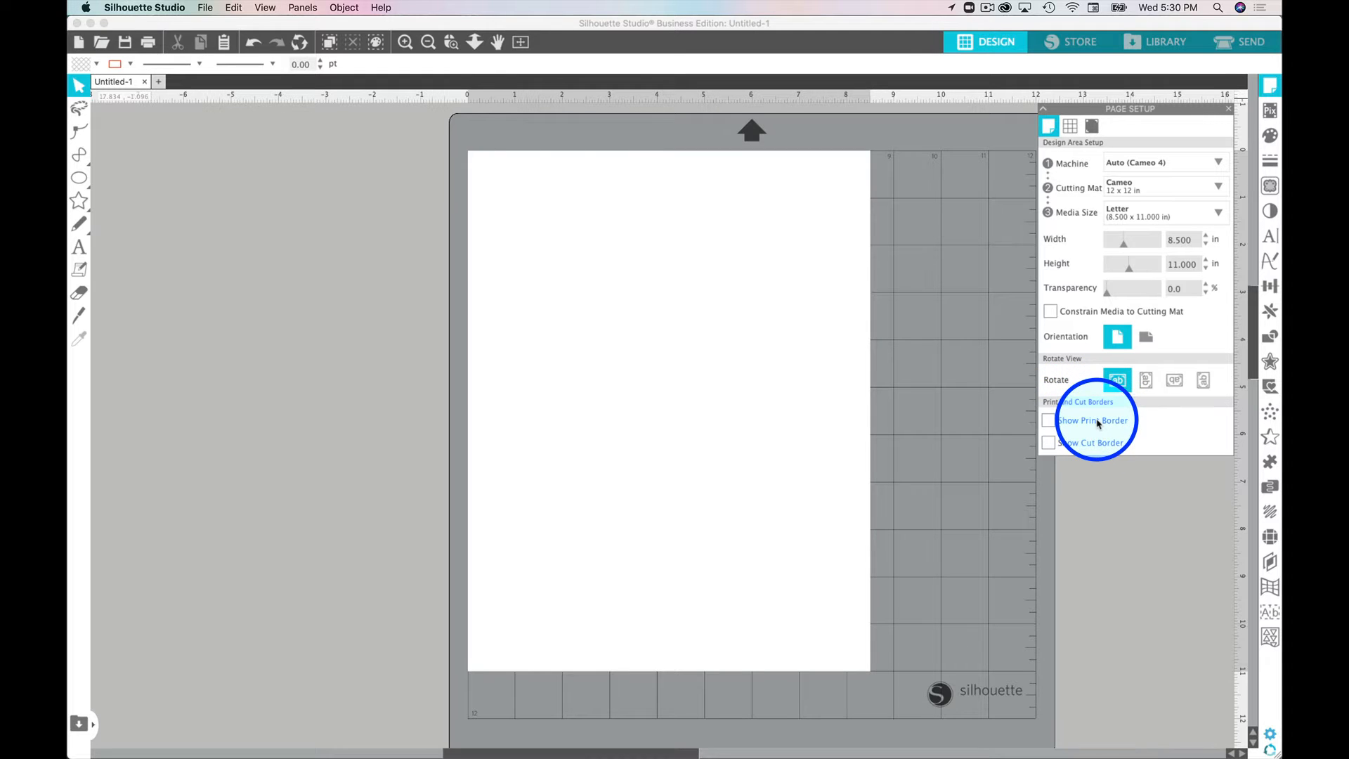
Show the print and cut borders on the Letter page and turn the registration marks on
{"action": "left_click", "coordinate": [1098, 421]}
{"action": "left_click", "coordinate": [1047, 444]}
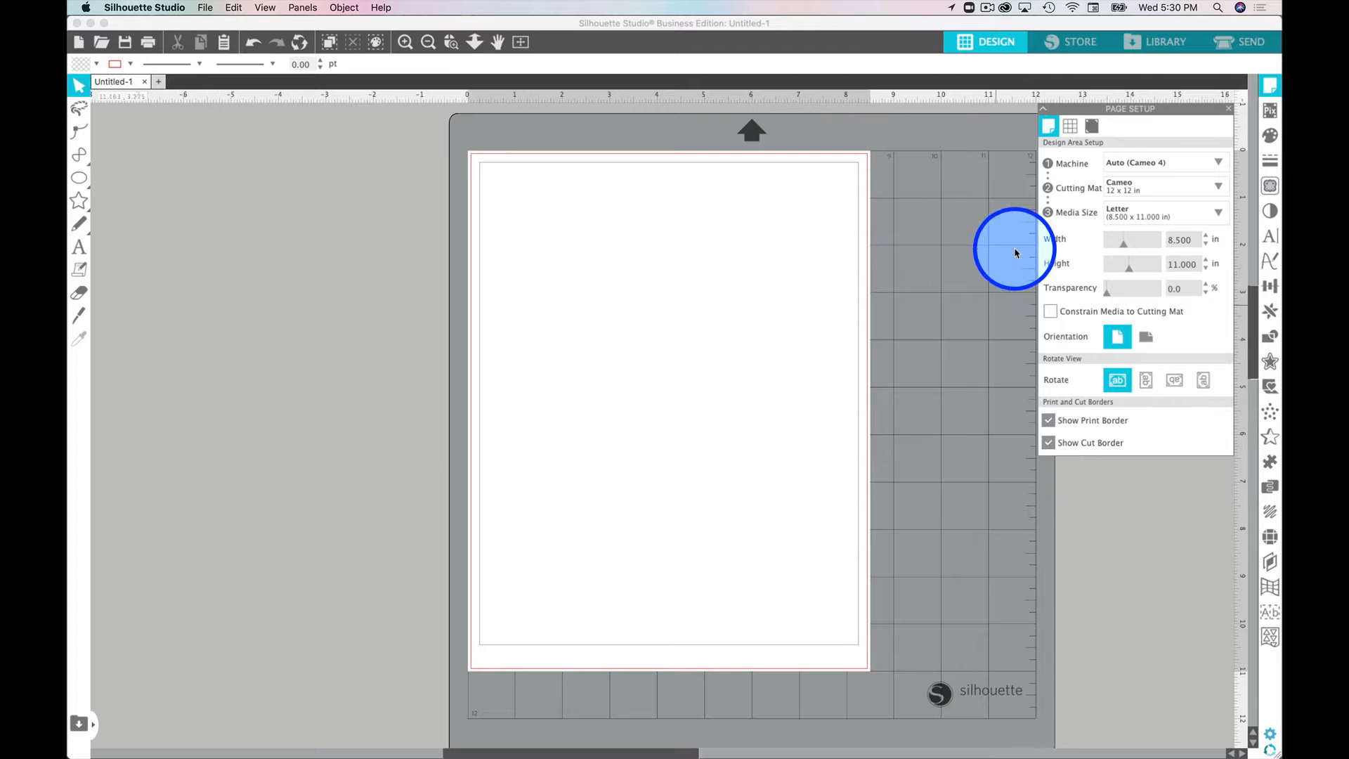
{"action": "left_click", "coordinate": [1093, 127]}
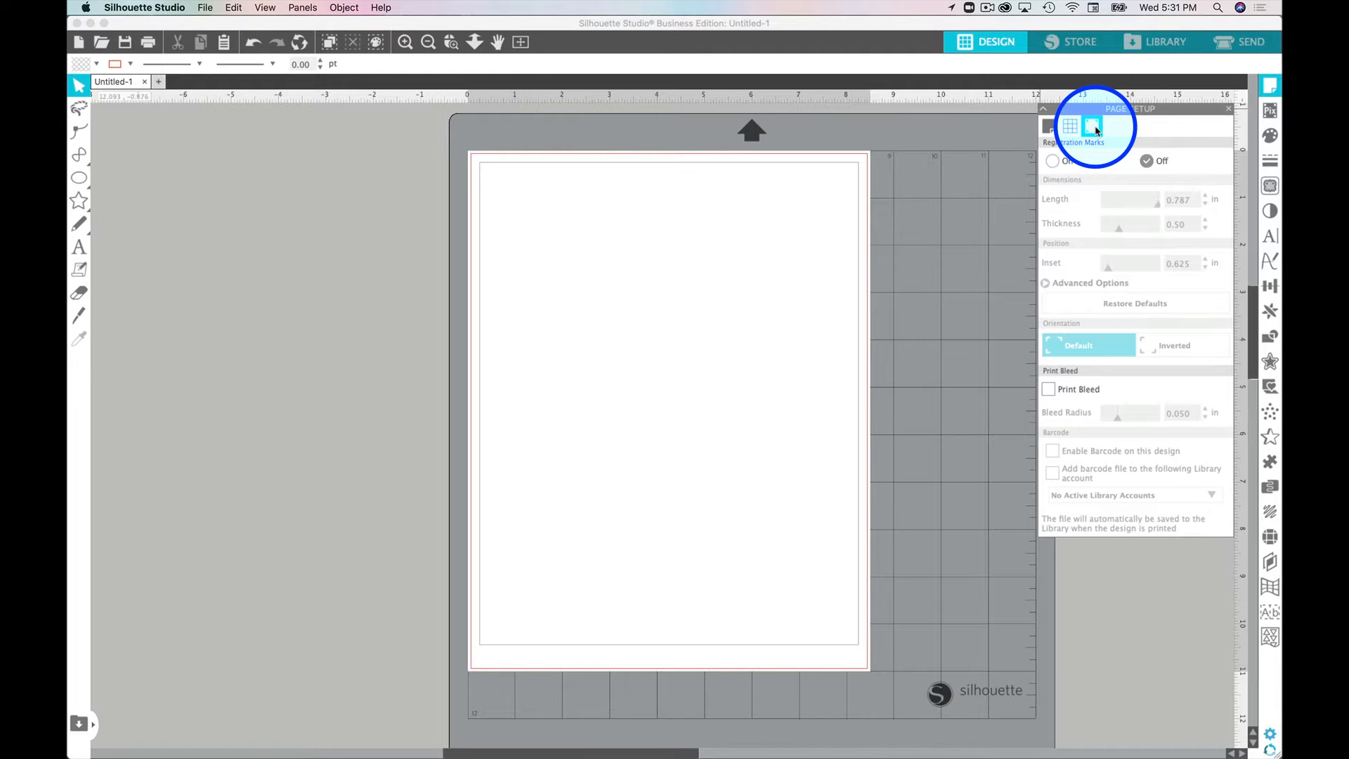
{"action": "left_click", "coordinate": [1052, 162]}
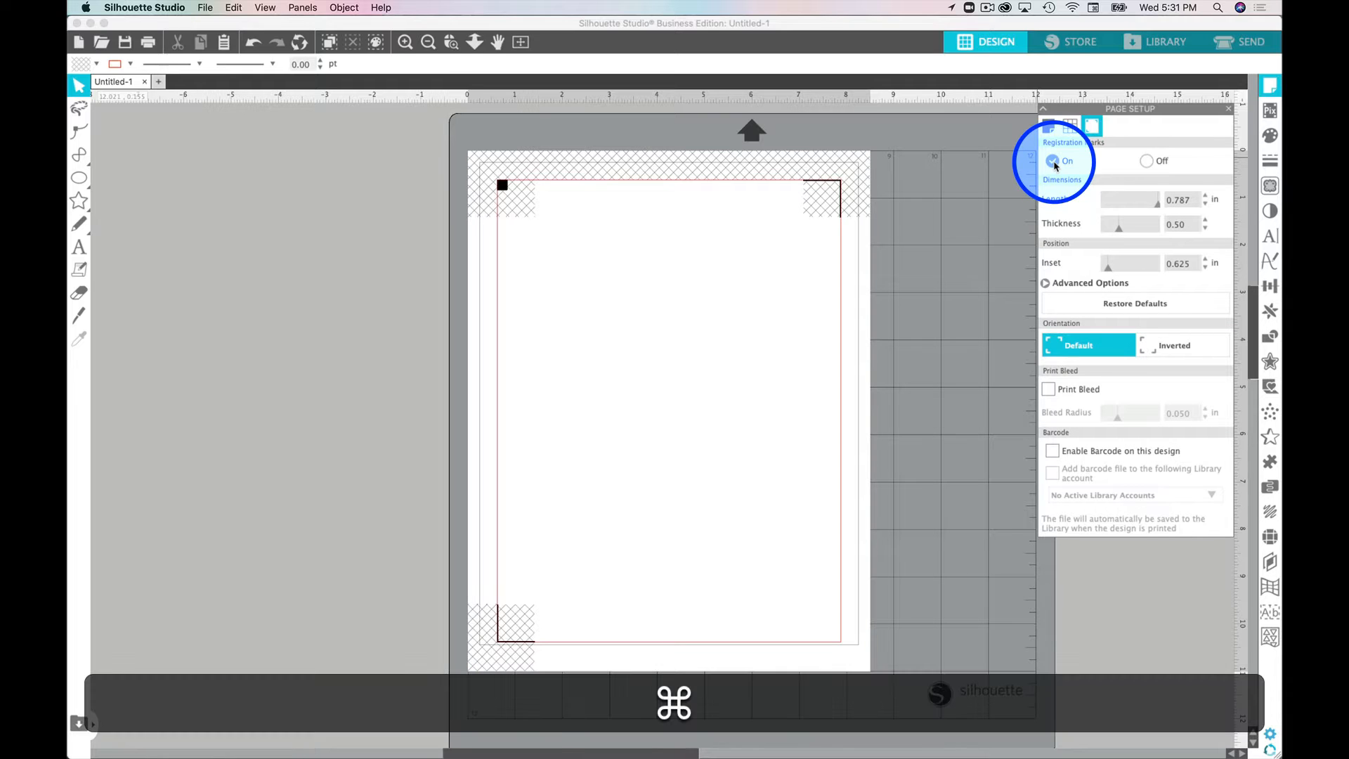
Undo the page setup changes, redo the registration marks, and show the print and cut borders again
{"action": "key", "text": "super+z"}
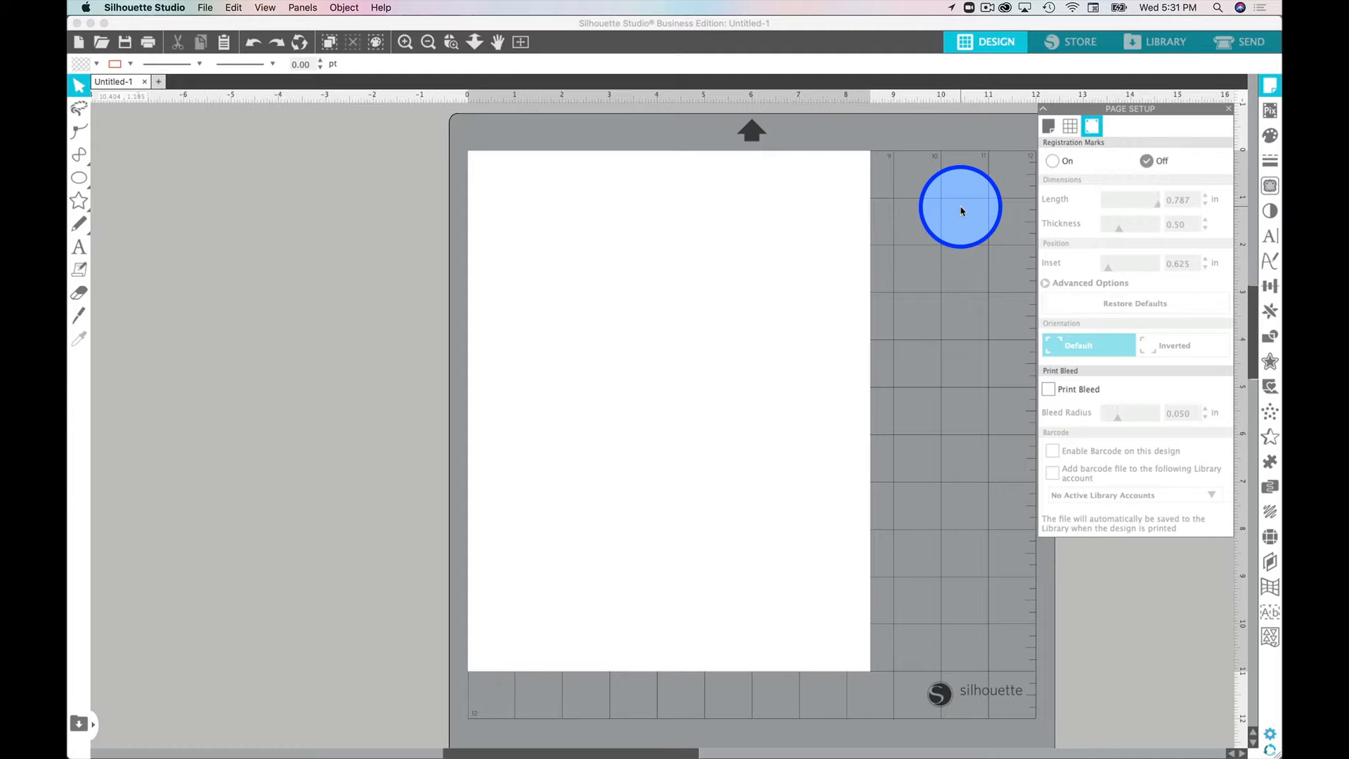
{"action": "key", "text": "super+shift+z"}
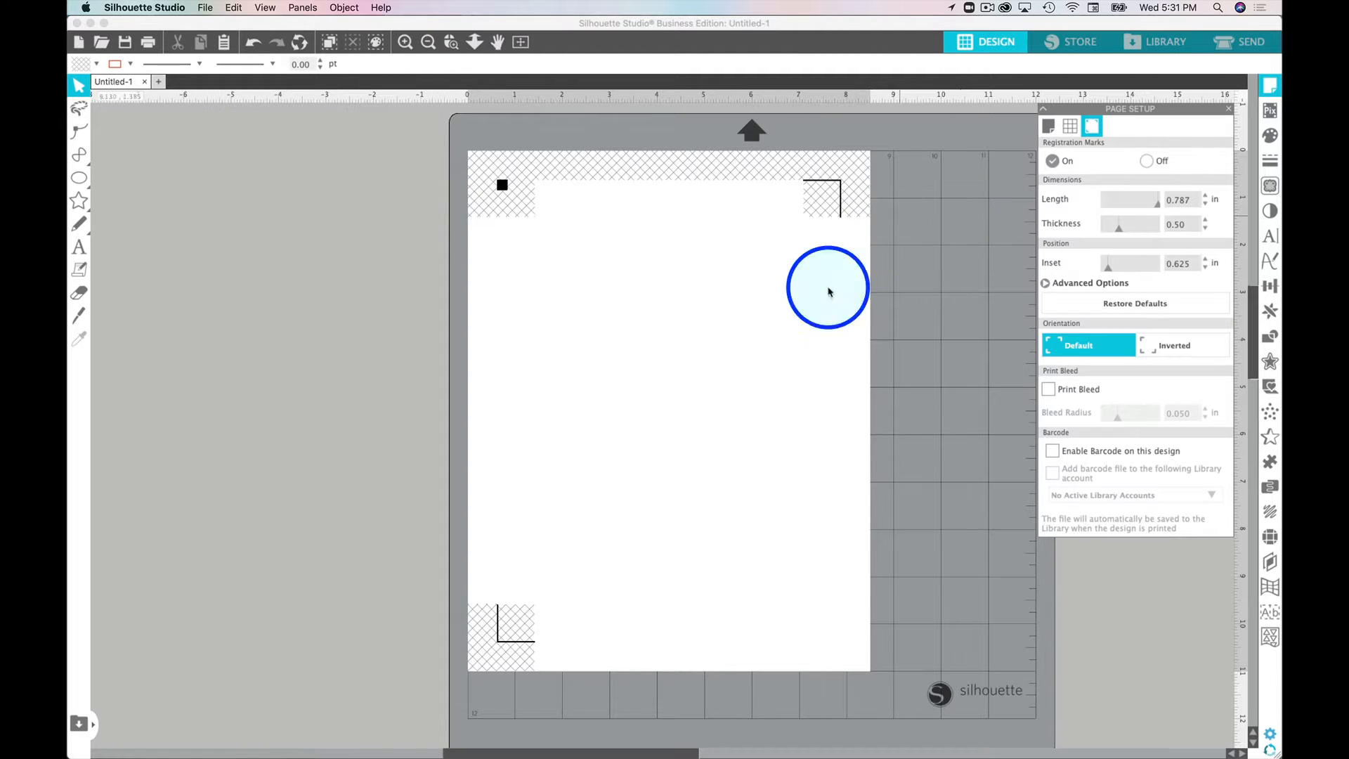
{"action": "left_click", "coordinate": [1049, 127]}
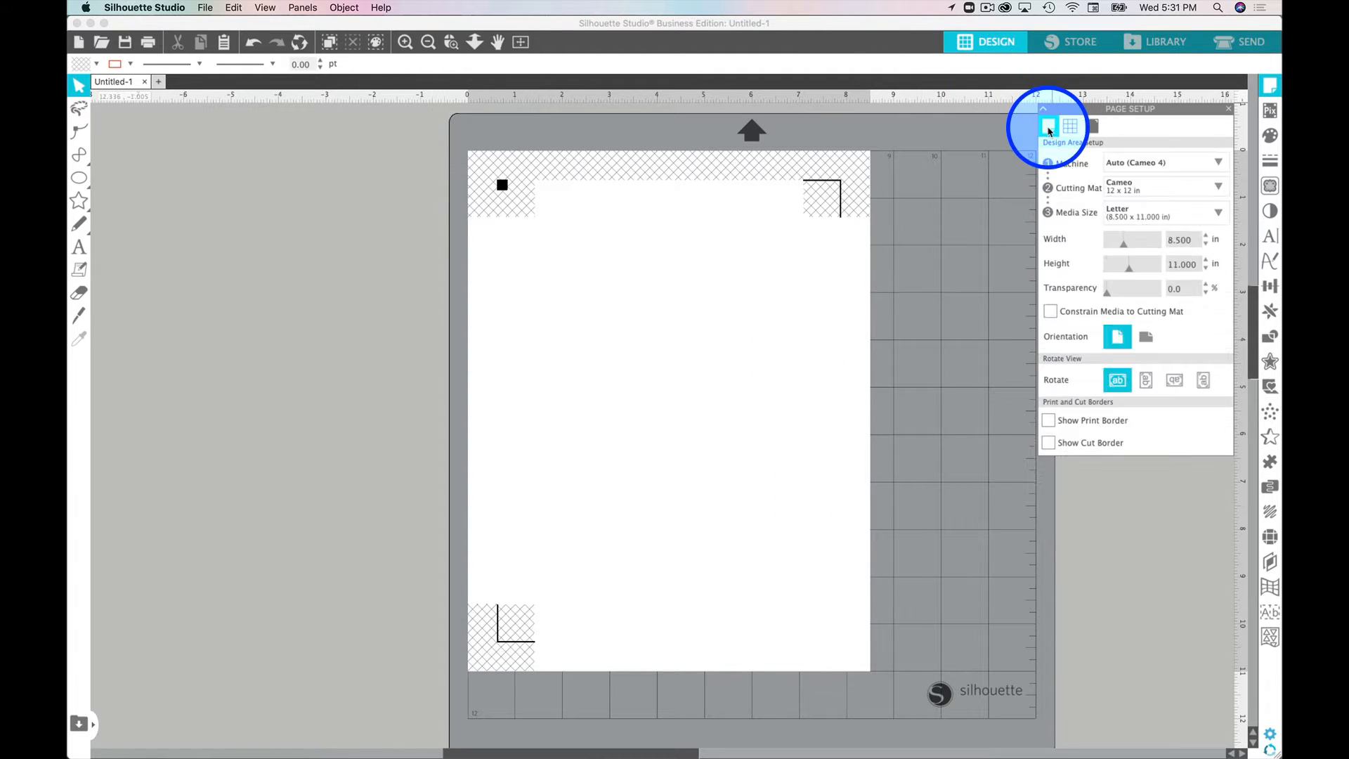
{"action": "left_click", "coordinate": [1049, 422]}
{"action": "left_click", "coordinate": [1048, 442]}
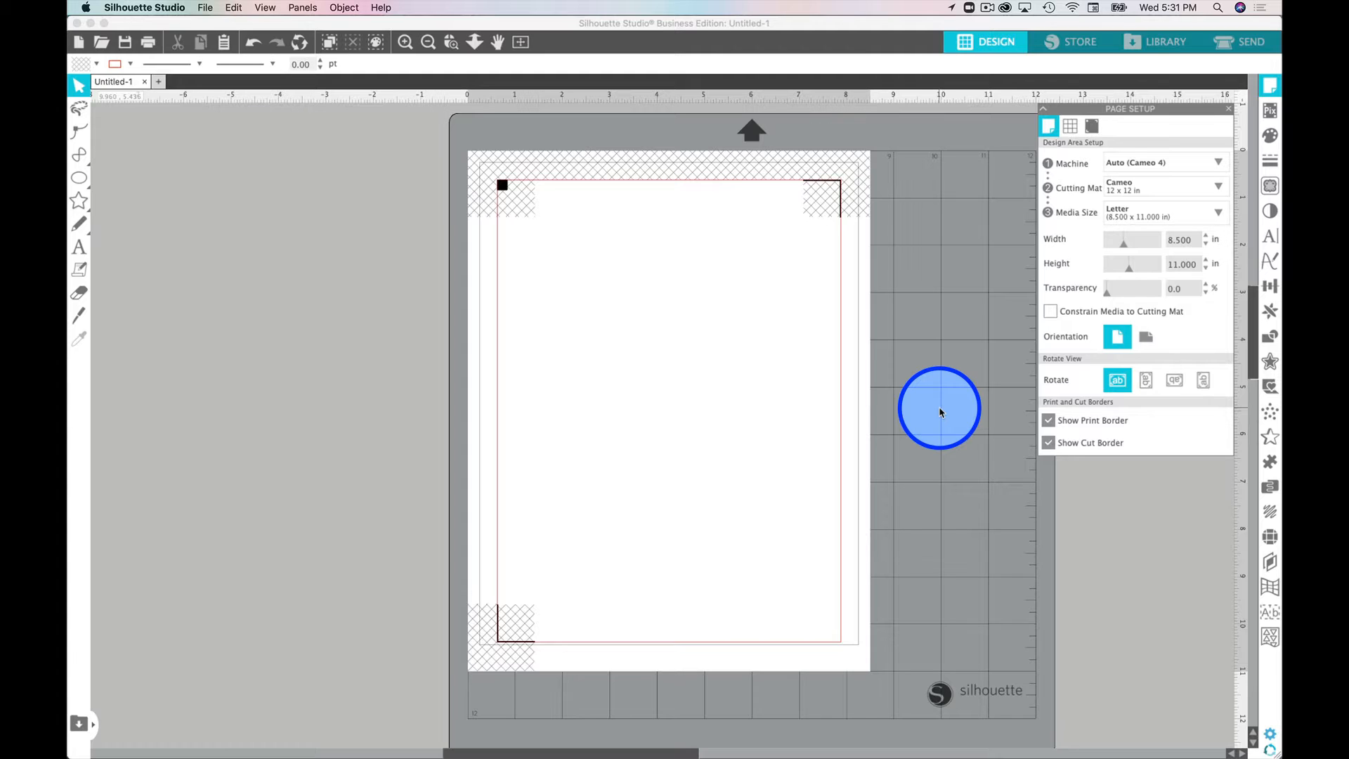
Try reducing the registration mark inset to 0.394 in and restore the default settings
{"action": "left_click", "coordinate": [1091, 126]}
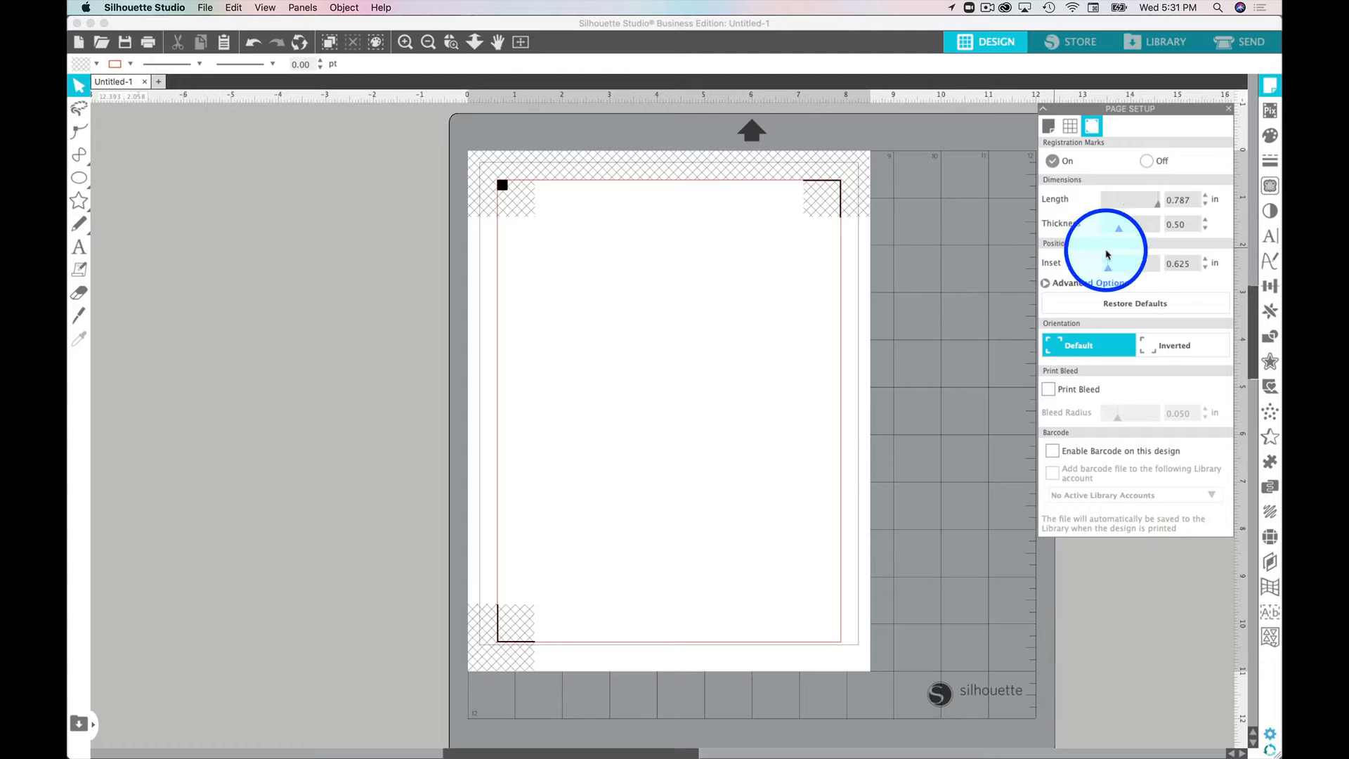
{"action": "left_click_drag", "start_coordinate": [1110, 271], "coordinate": [1092, 276]}
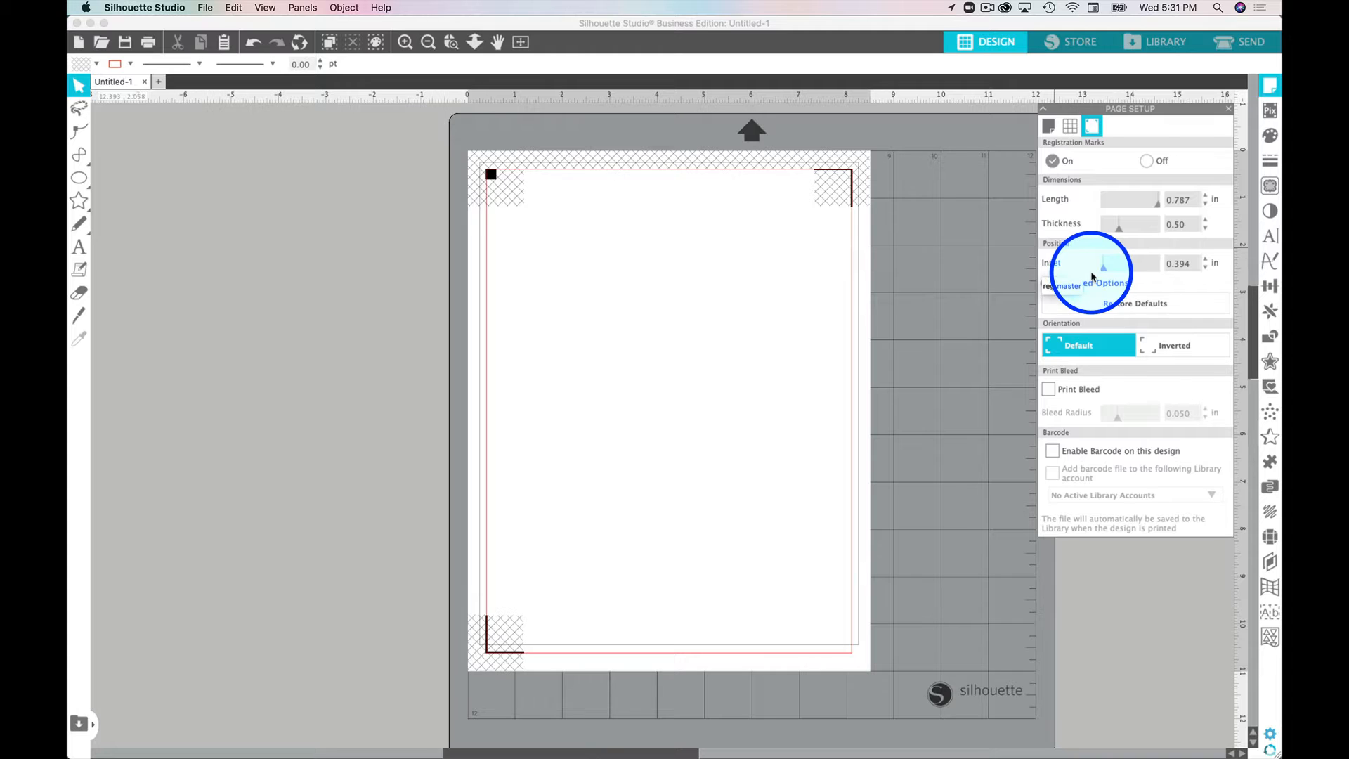
{"action": "left_click", "coordinate": [1127, 304]}
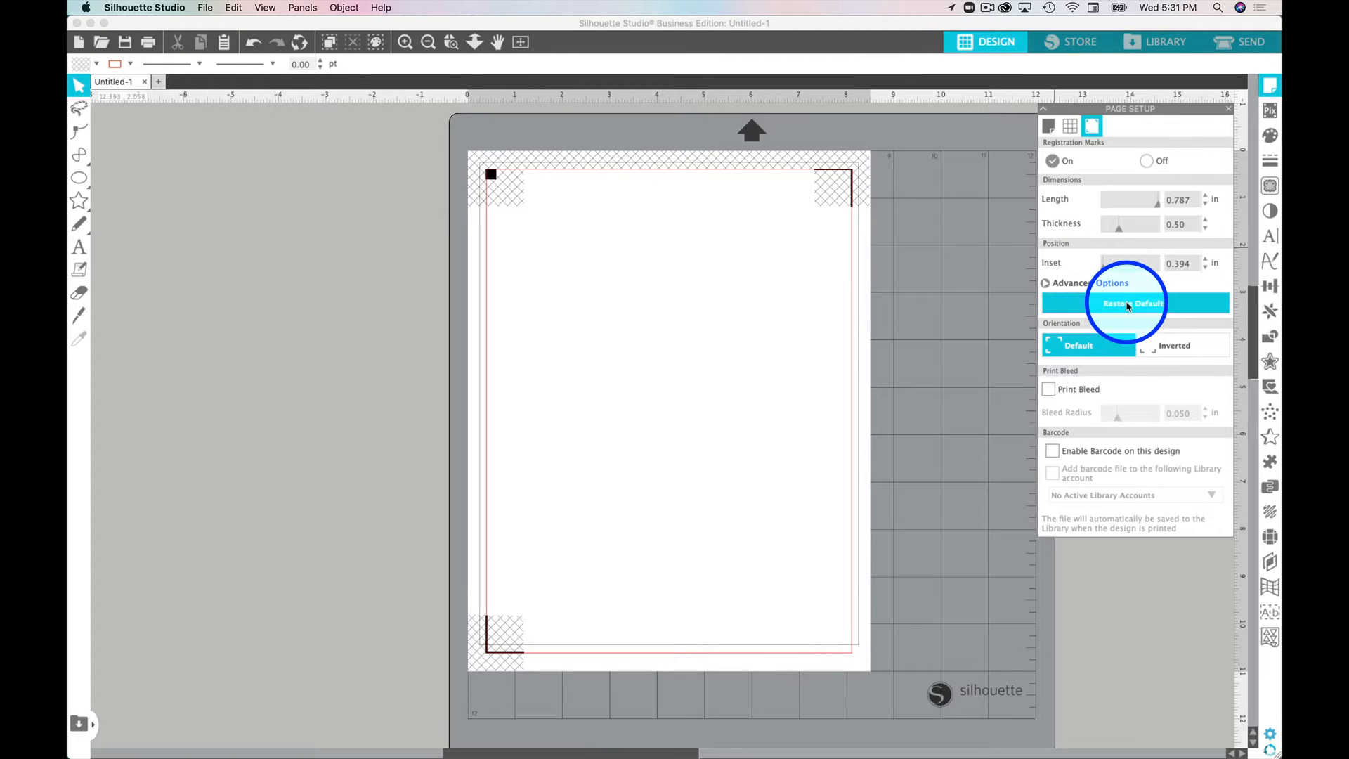
{"action": "left_click_drag", "start_coordinate": [1108, 268], "coordinate": [1092, 272]}
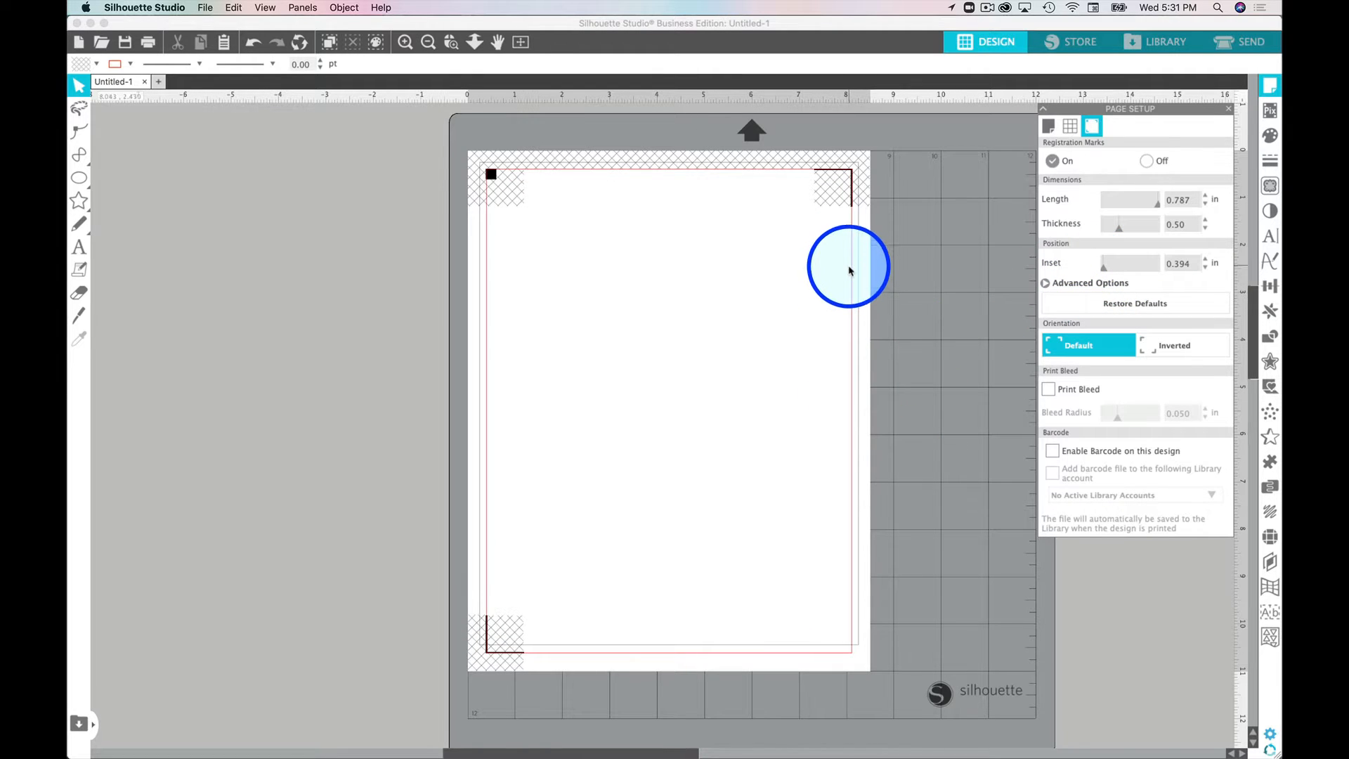
{"action": "left_click", "coordinate": [1117, 306]}
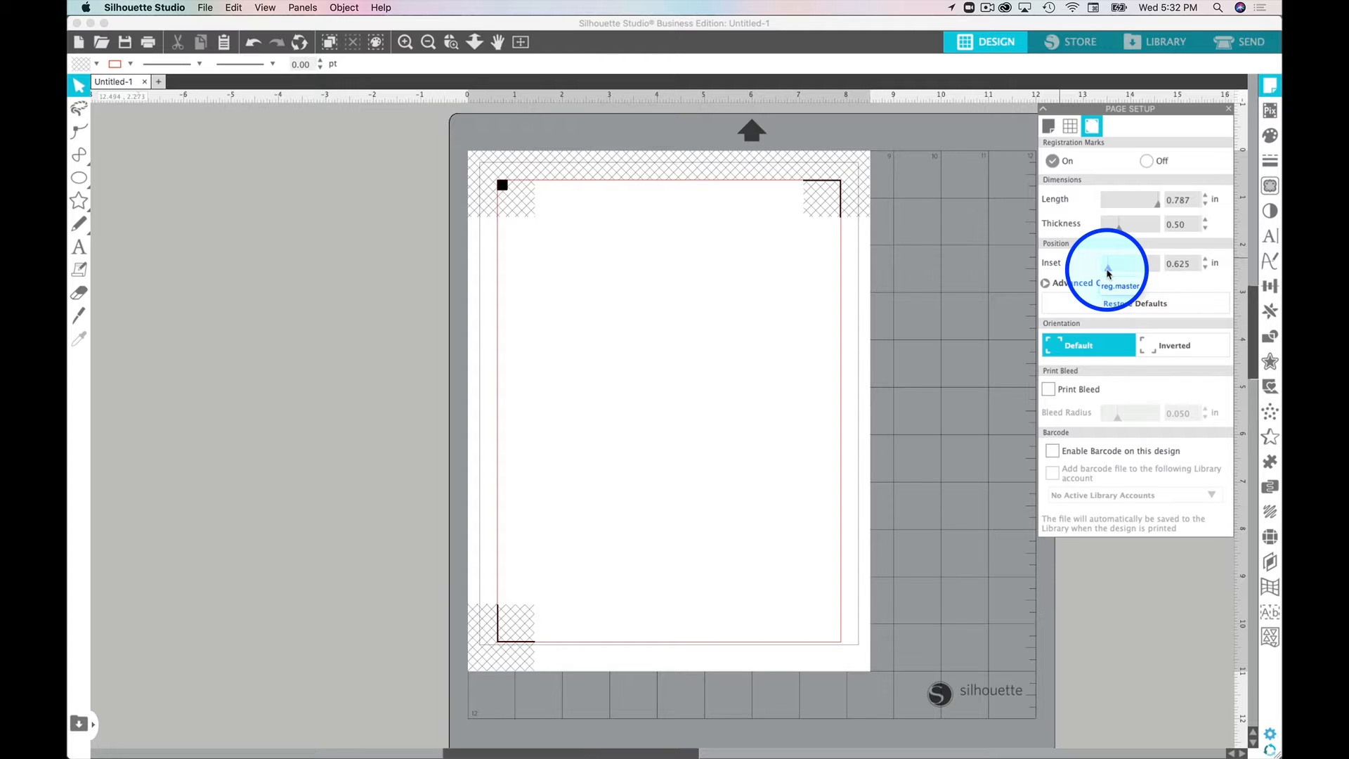
{"action": "left_click_drag", "start_coordinate": [1108, 273], "coordinate": [1103, 274]}
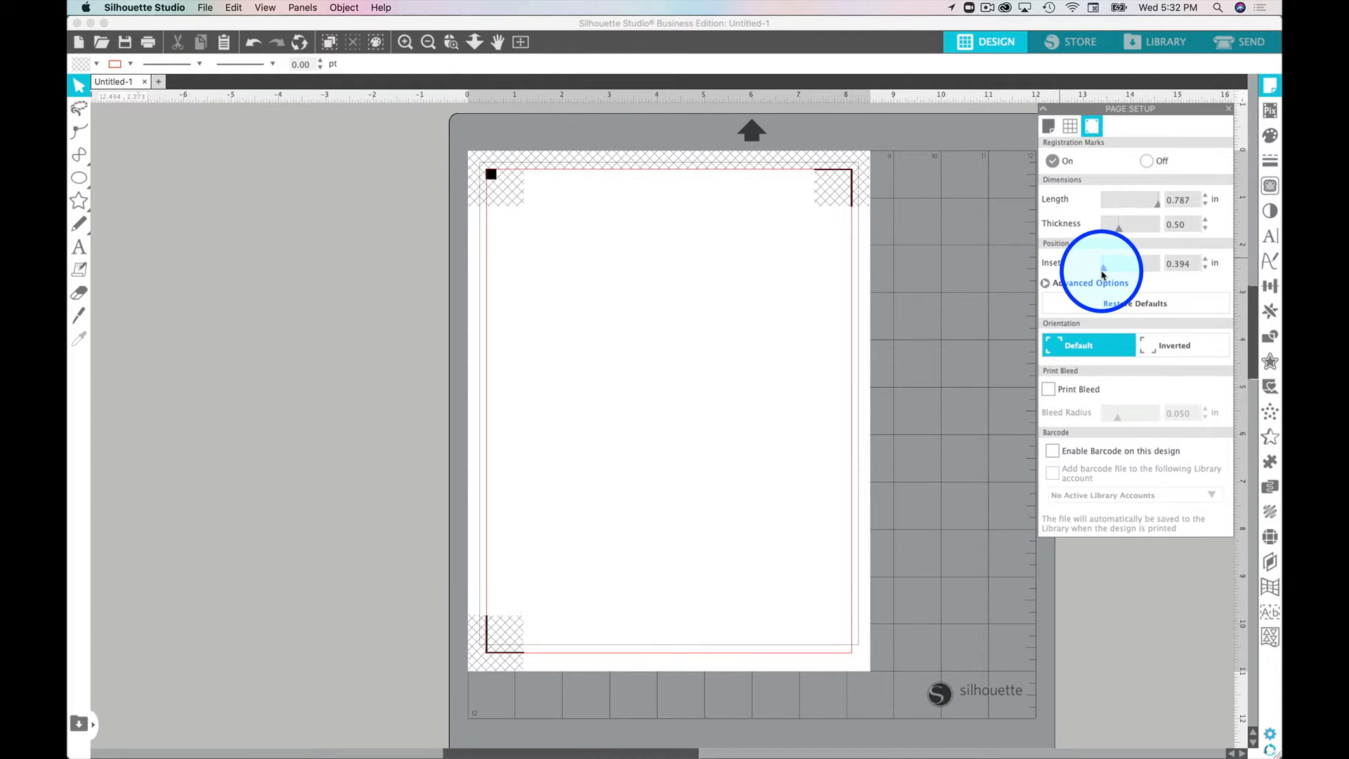
{"action": "left_click", "coordinate": [1104, 304]}
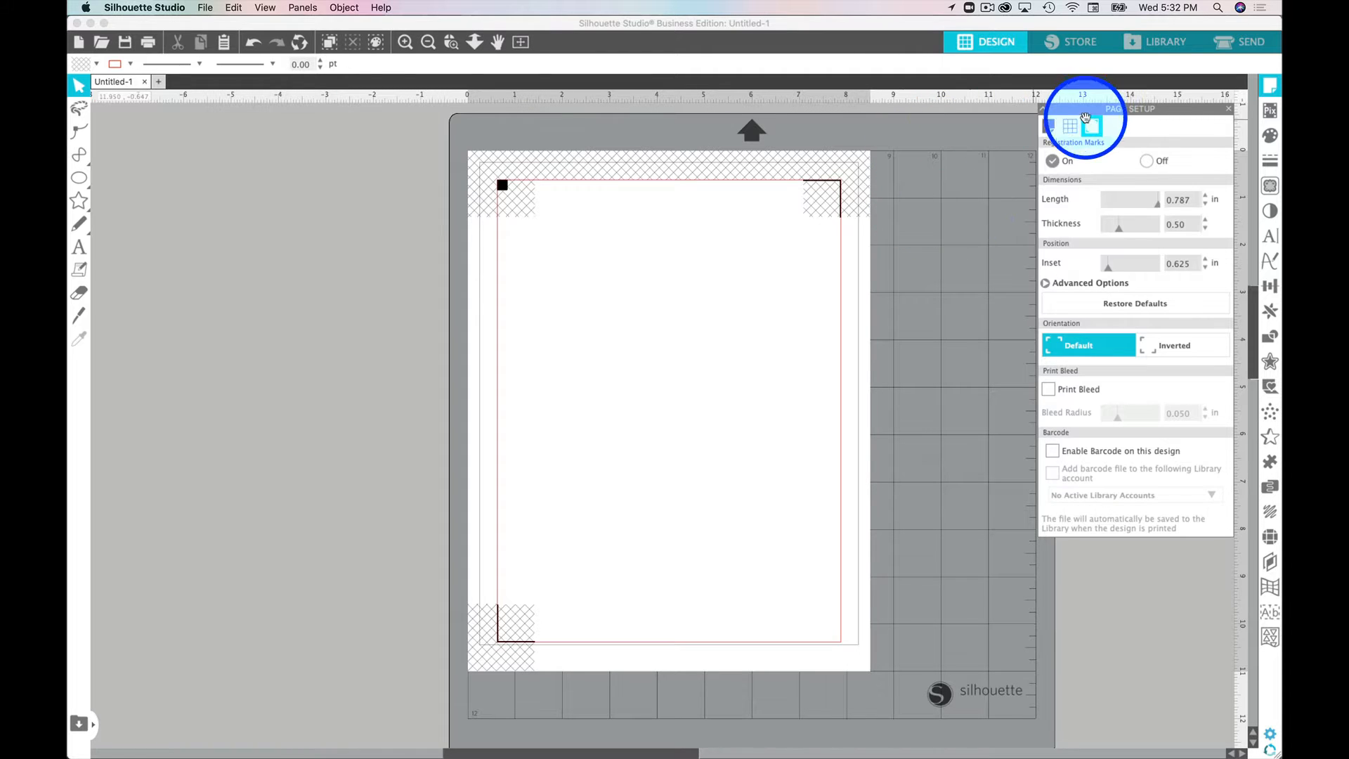
Add the turtle w sandcastle design from the library and place it in the cut area's upper-left part at about 3.75 × 3.94 in
{"action": "left_click", "coordinate": [1048, 132]}
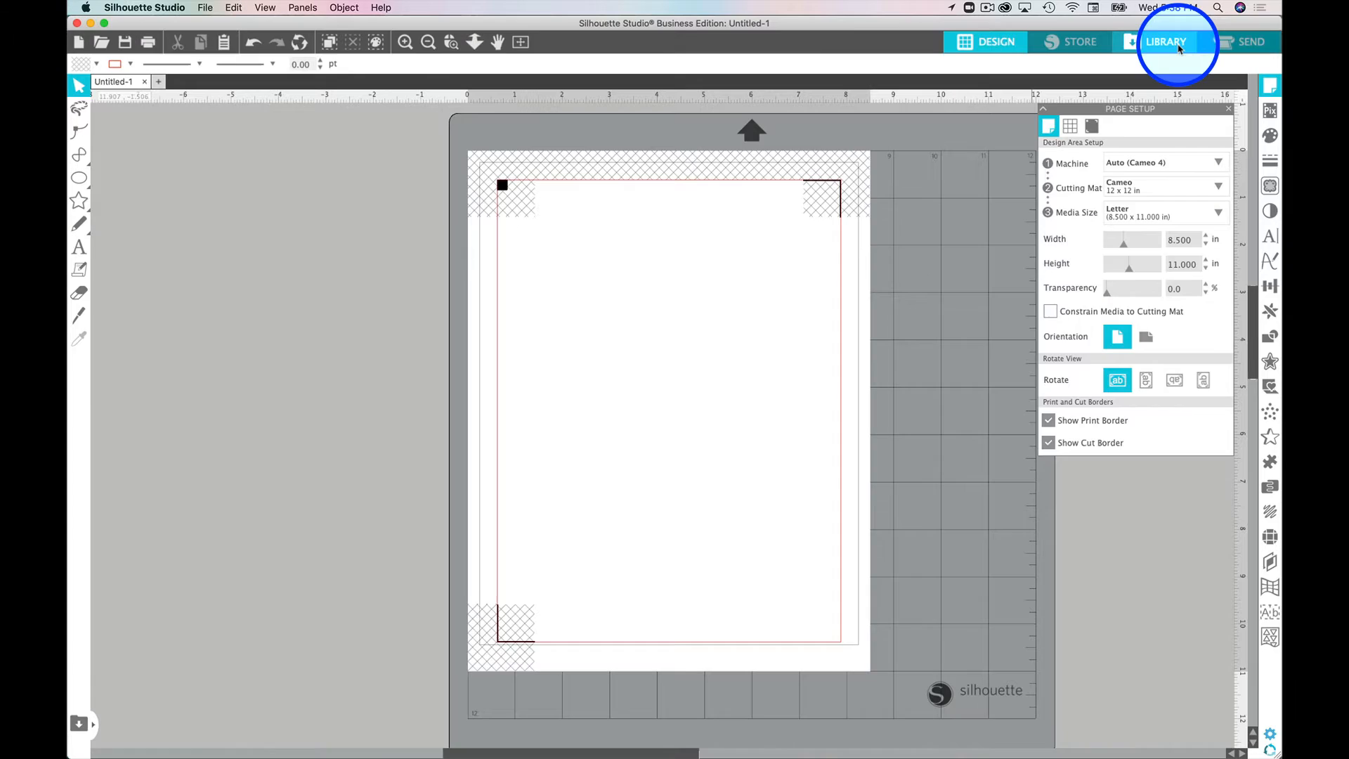
{"action": "left_click", "coordinate": [1174, 44]}
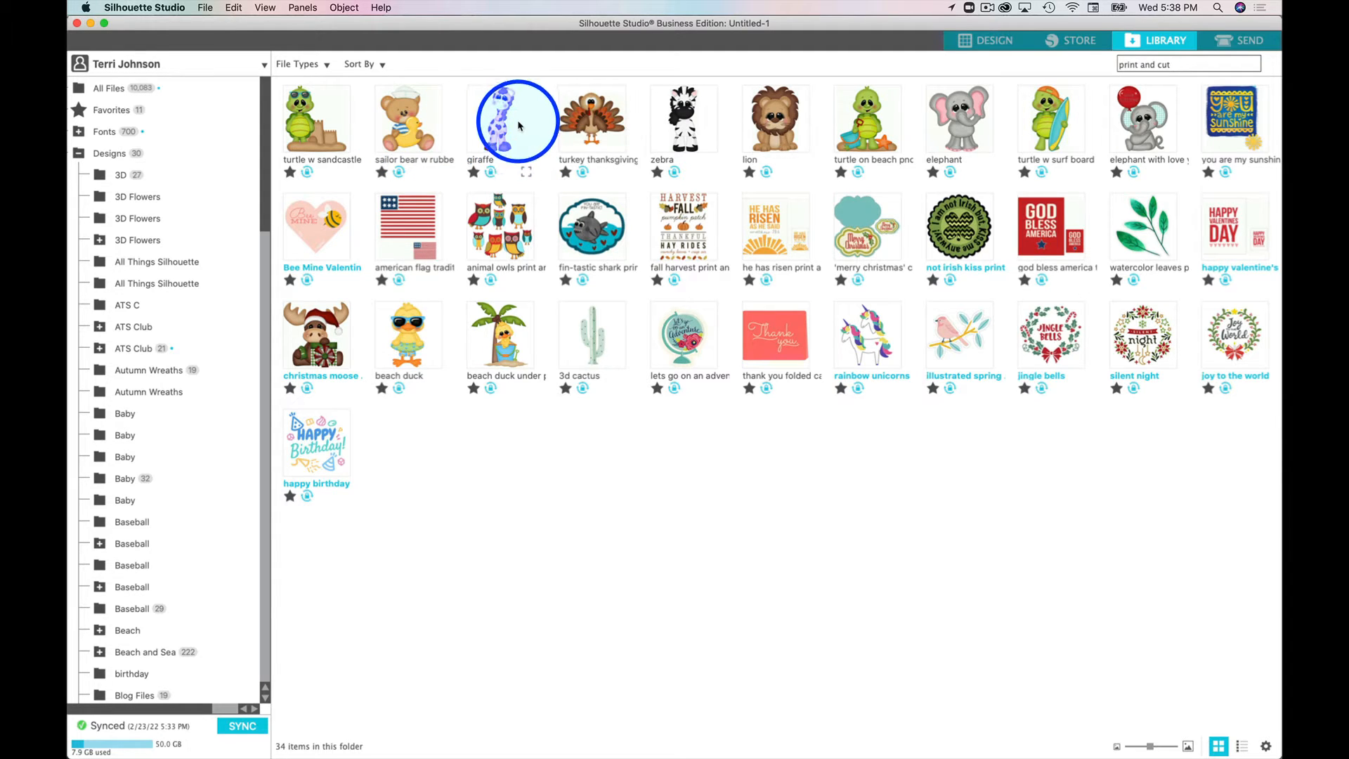
{"action": "double_click", "coordinate": [307, 142]}
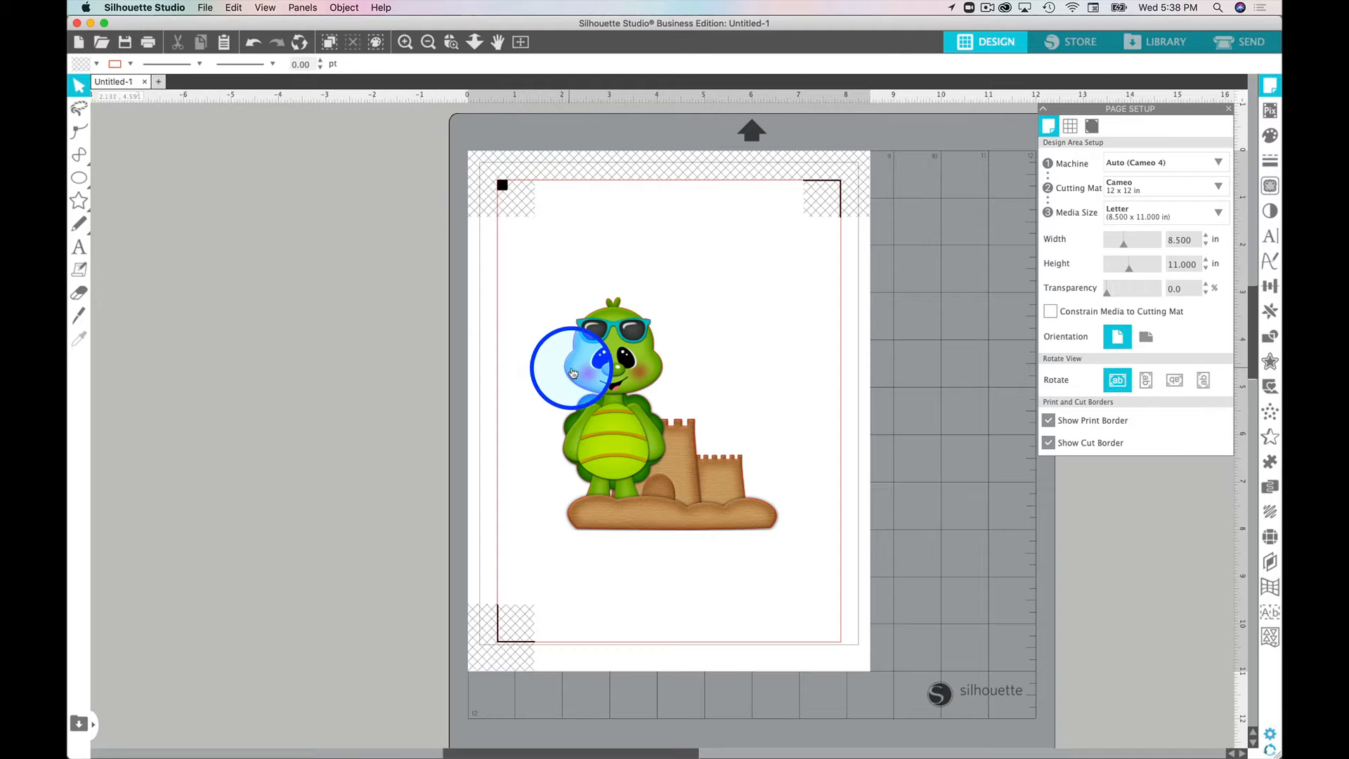
{"action": "left_click_drag", "start_coordinate": [573, 373], "coordinate": [257, 325]}
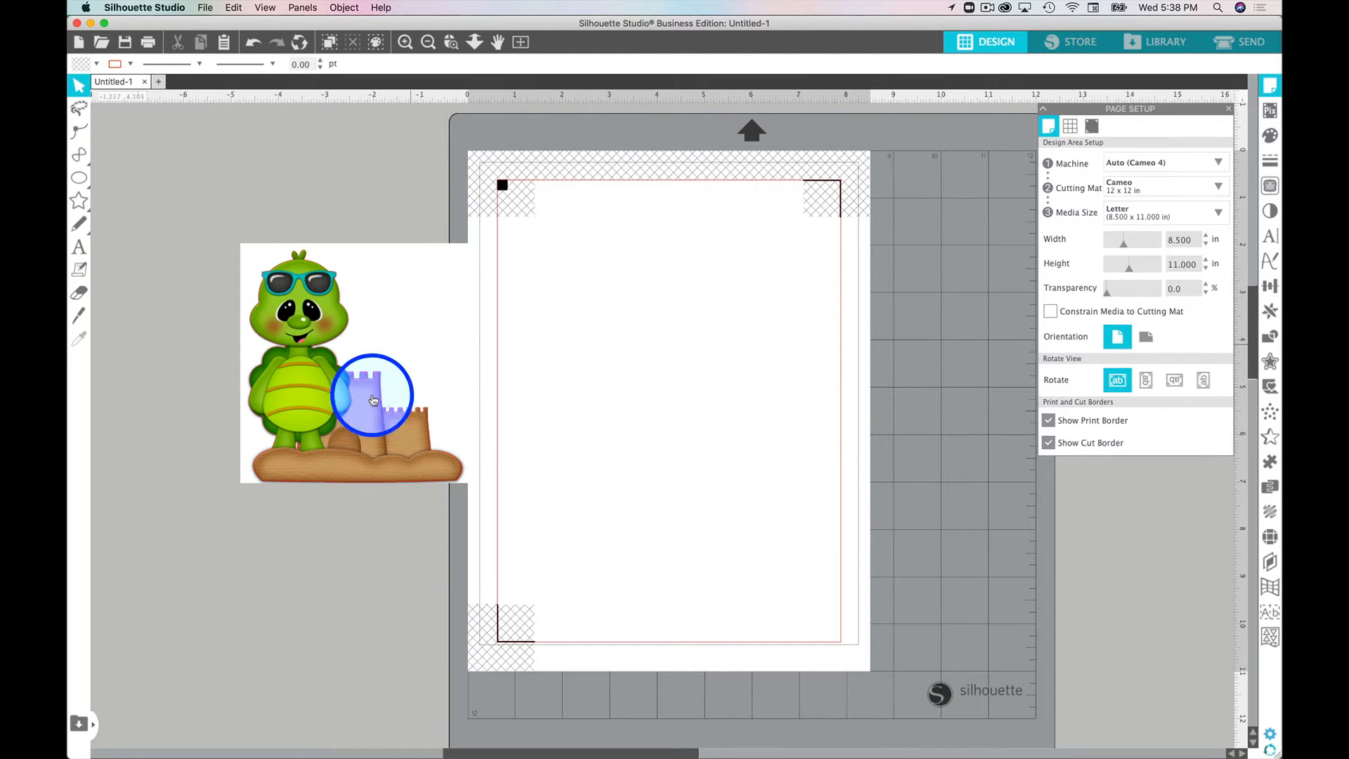
{"action": "left_click_drag", "start_coordinate": [316, 286], "coordinate": [577, 297]}
{"action": "left_click_drag", "start_coordinate": [504, 455], "coordinate": [561, 402]}
{"action": "left_click_drag", "start_coordinate": [623, 353], "coordinate": [576, 372]}
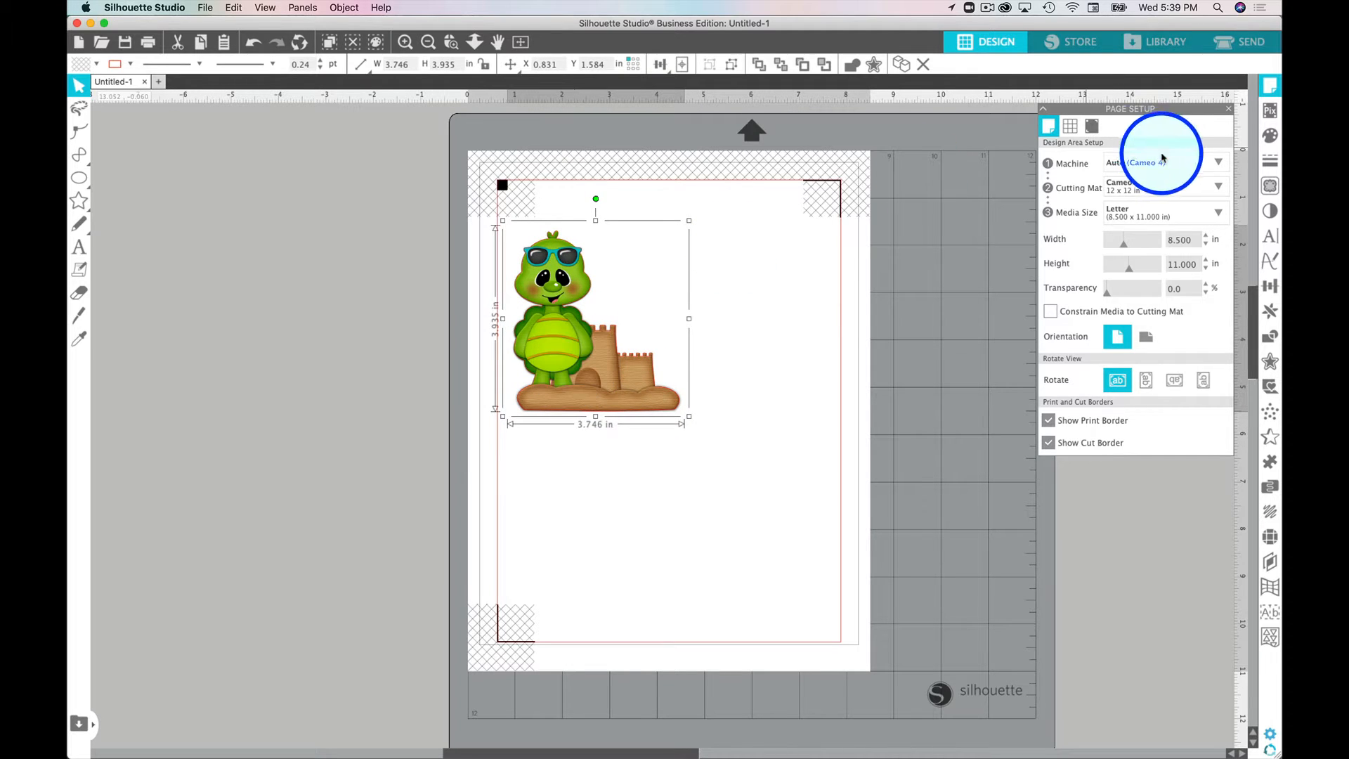
Add the beach duck design from the library and scale it down to about 2.15 × 4.02 in
{"action": "left_click", "coordinate": [1161, 41]}
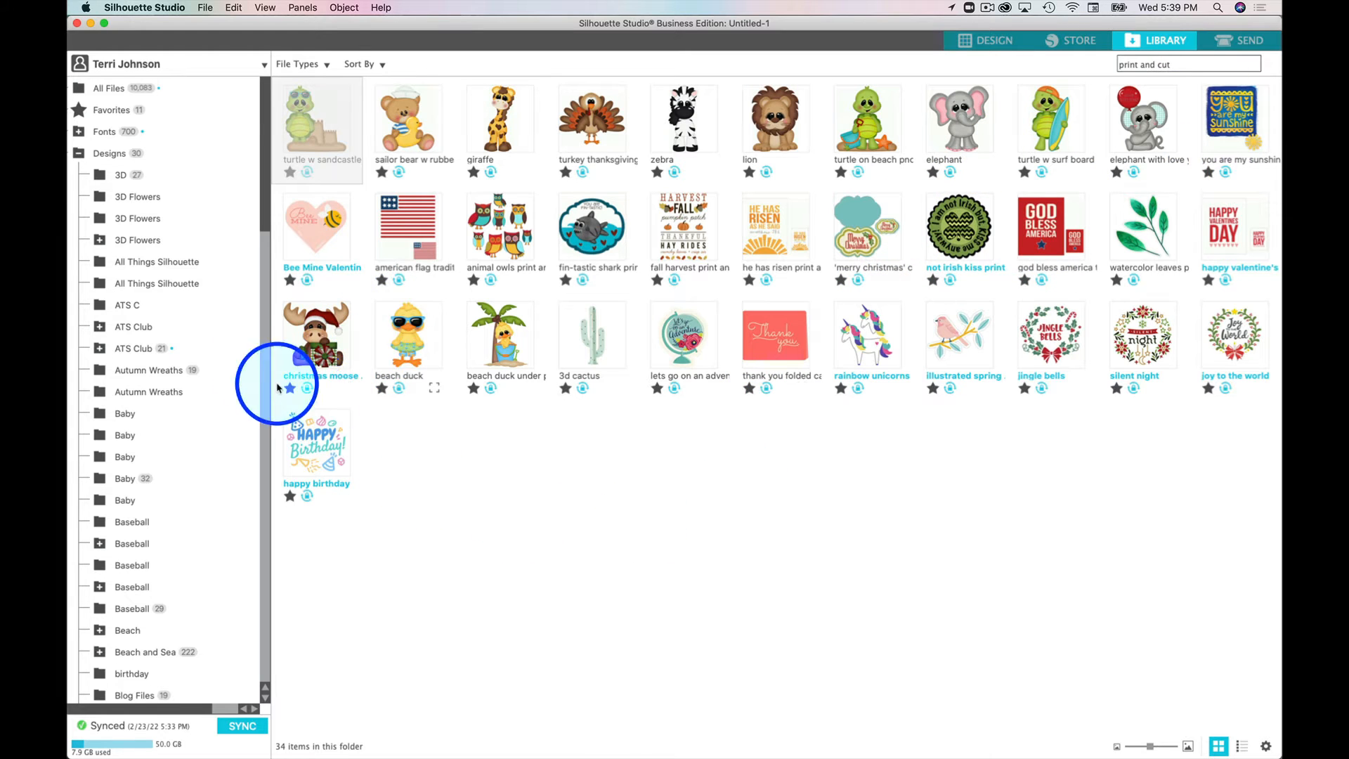
{"action": "double_click", "coordinate": [407, 346]}
{"action": "left_click_drag", "start_coordinate": [711, 474], "coordinate": [757, 421]}
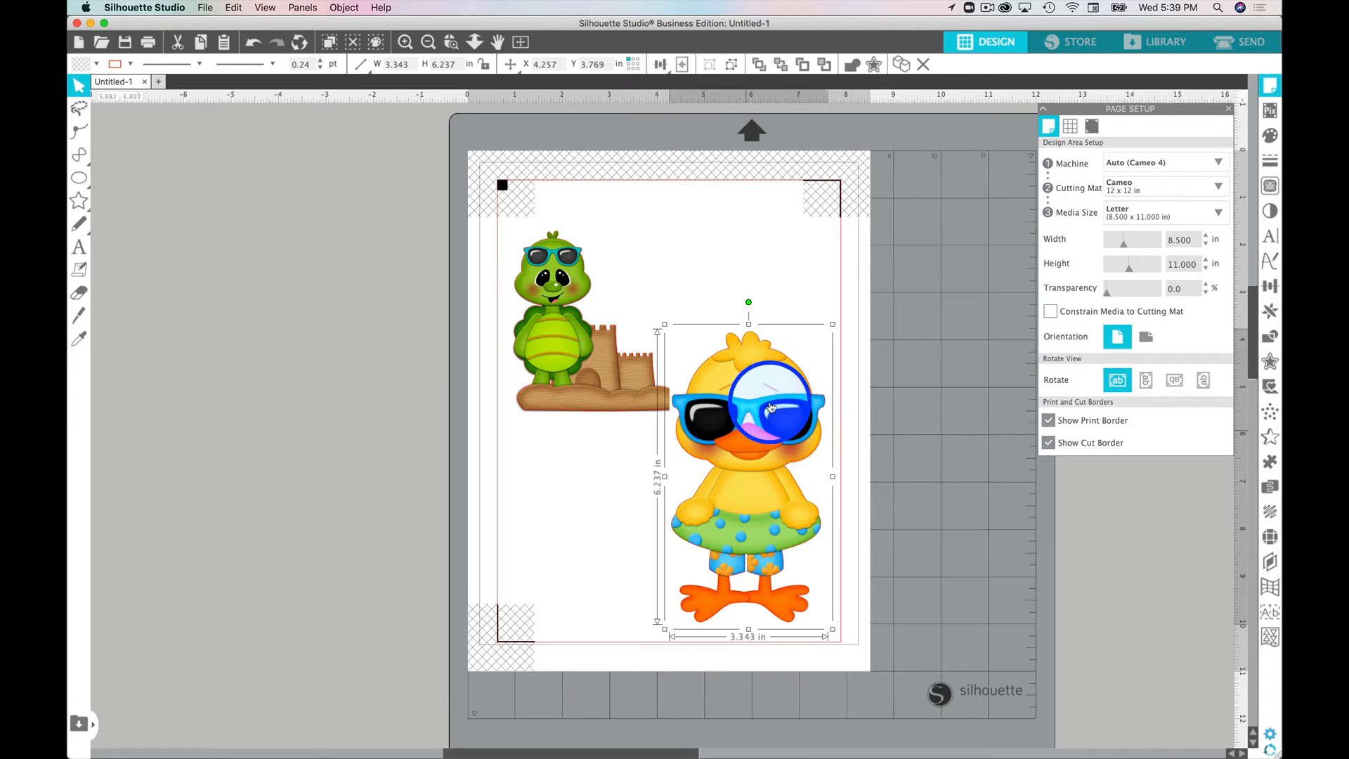
{"action": "left_click_drag", "start_coordinate": [831, 323], "coordinate": [718, 411]}
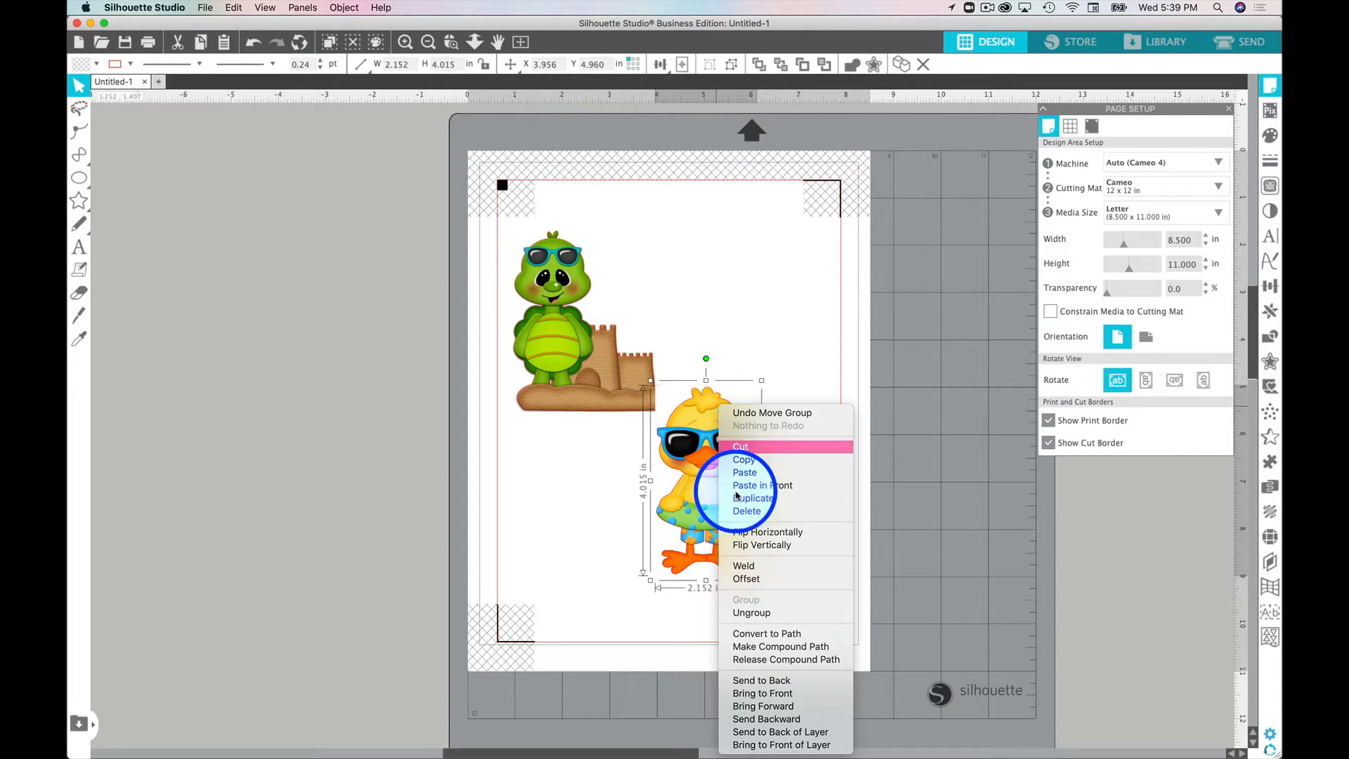
Send the duck to the back and arrange the turtle and duck side by side in the upper part of the cut area
{"action": "left_click", "coordinate": [753, 690]}
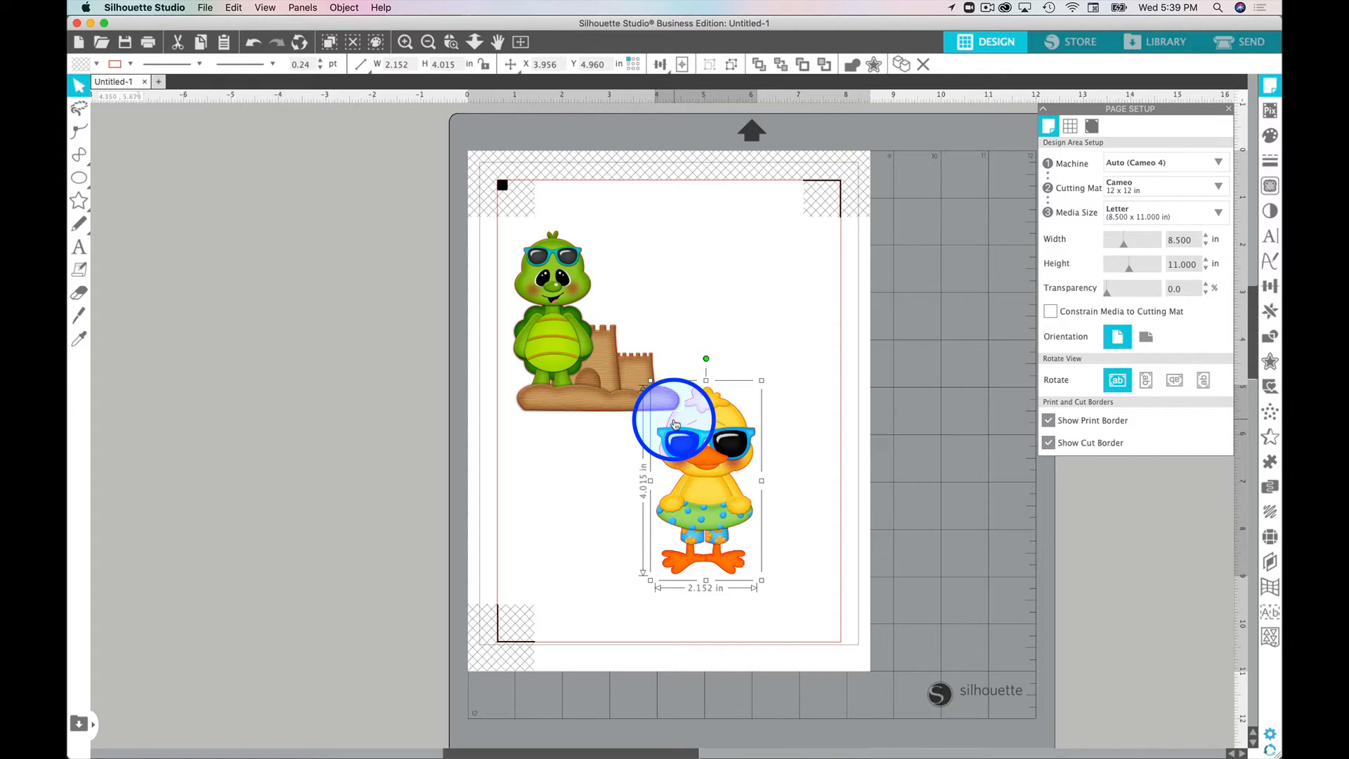
{"action": "left_click_drag", "start_coordinate": [676, 425], "coordinate": [735, 284]}
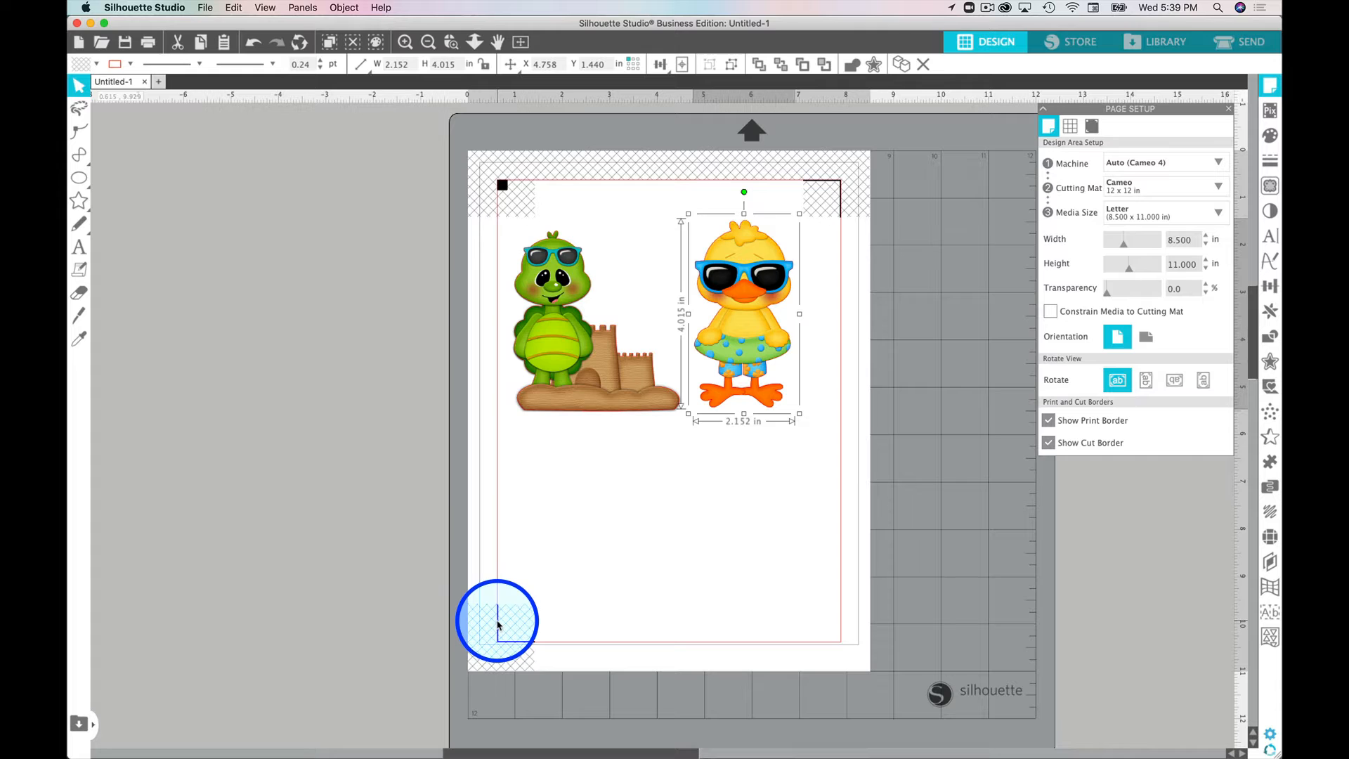
{"action": "left_click_drag", "start_coordinate": [557, 392], "coordinate": [555, 384]}
{"action": "left_click", "coordinate": [745, 373]}
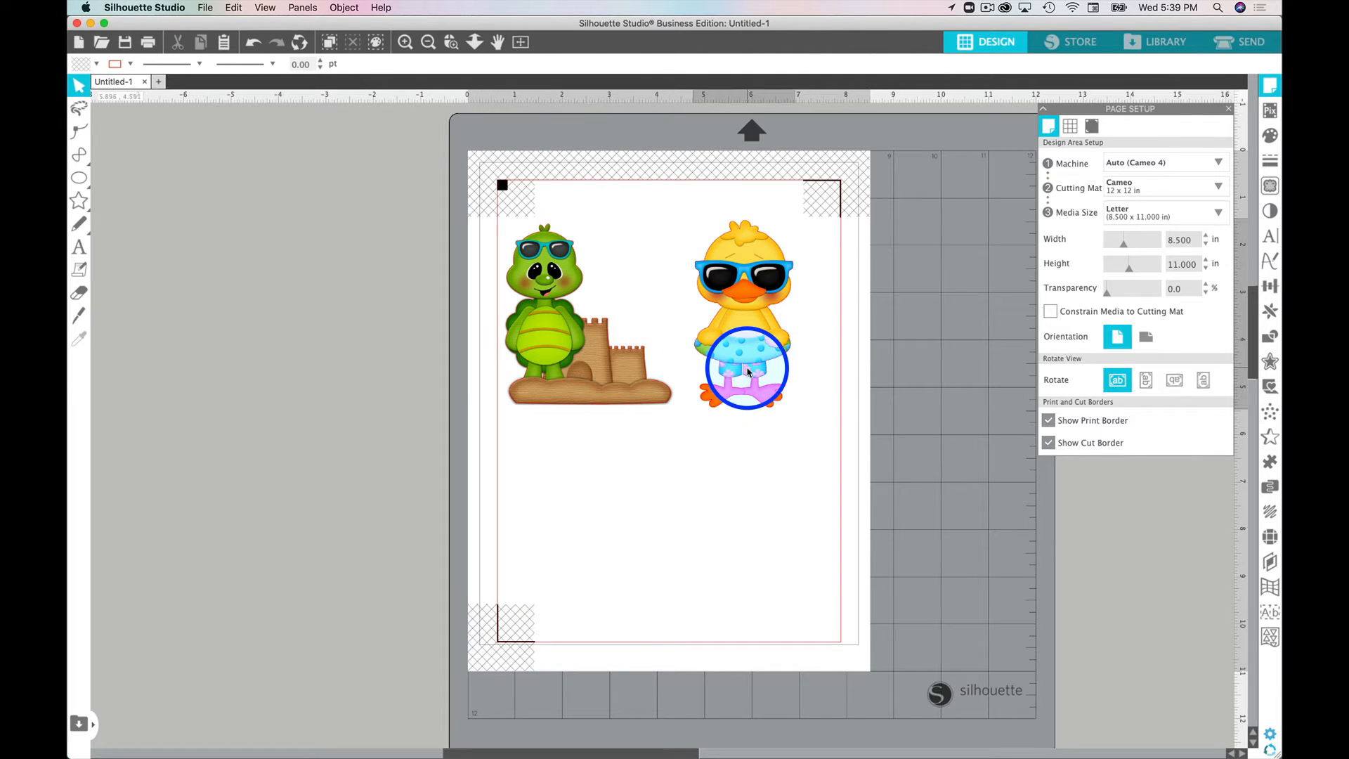
{"action": "mouse_move", "coordinate": [746, 372]}
{"action": "left_mouse_down"}
{"action": "mouse_move", "coordinate": [745, 342]}
{"action": "mouse_move", "coordinate": [728, 360]}
{"action": "left_mouse_up"}
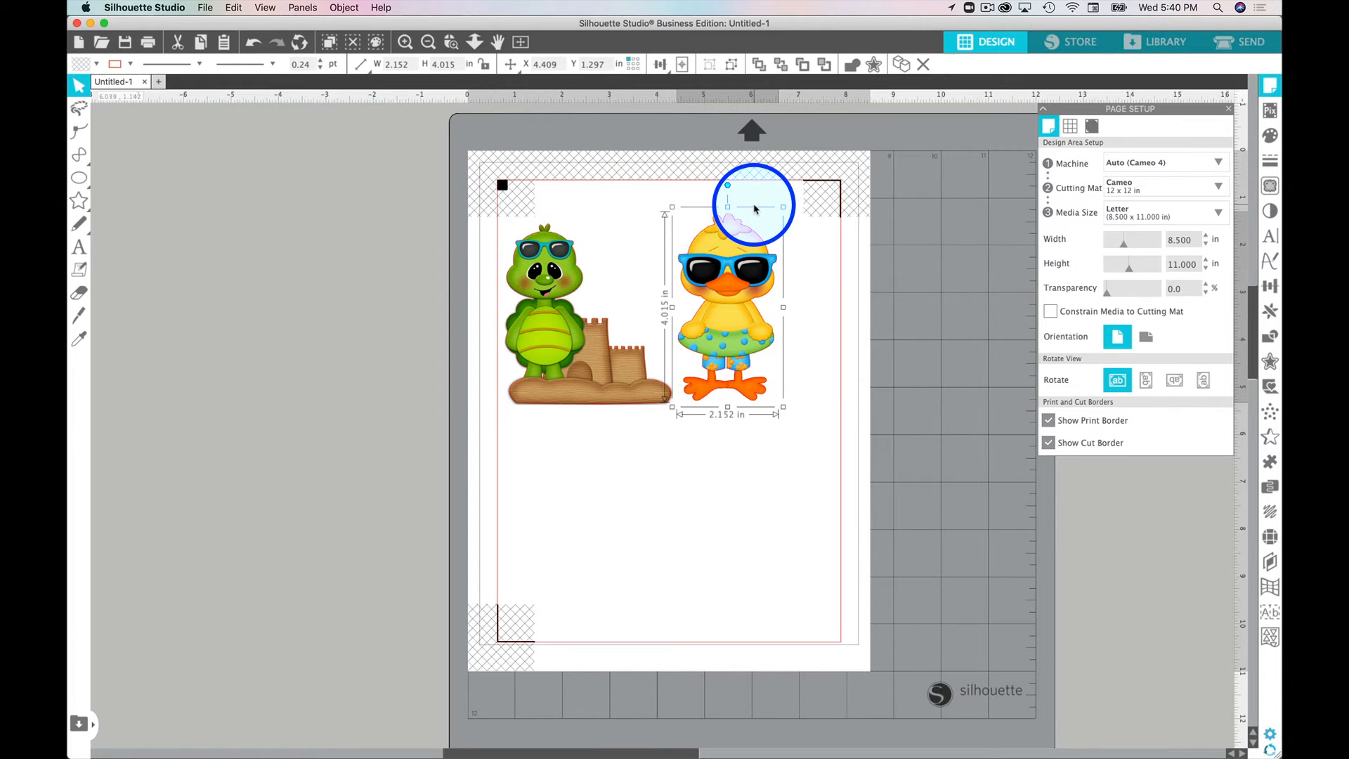
Scale the duck to about 1.89 × 3.52 in and align it beside the turtle's sandcastle
{"action": "scroll", "coordinate": [755, 209], "scroll_direction": "left", "scroll_amount": 1}
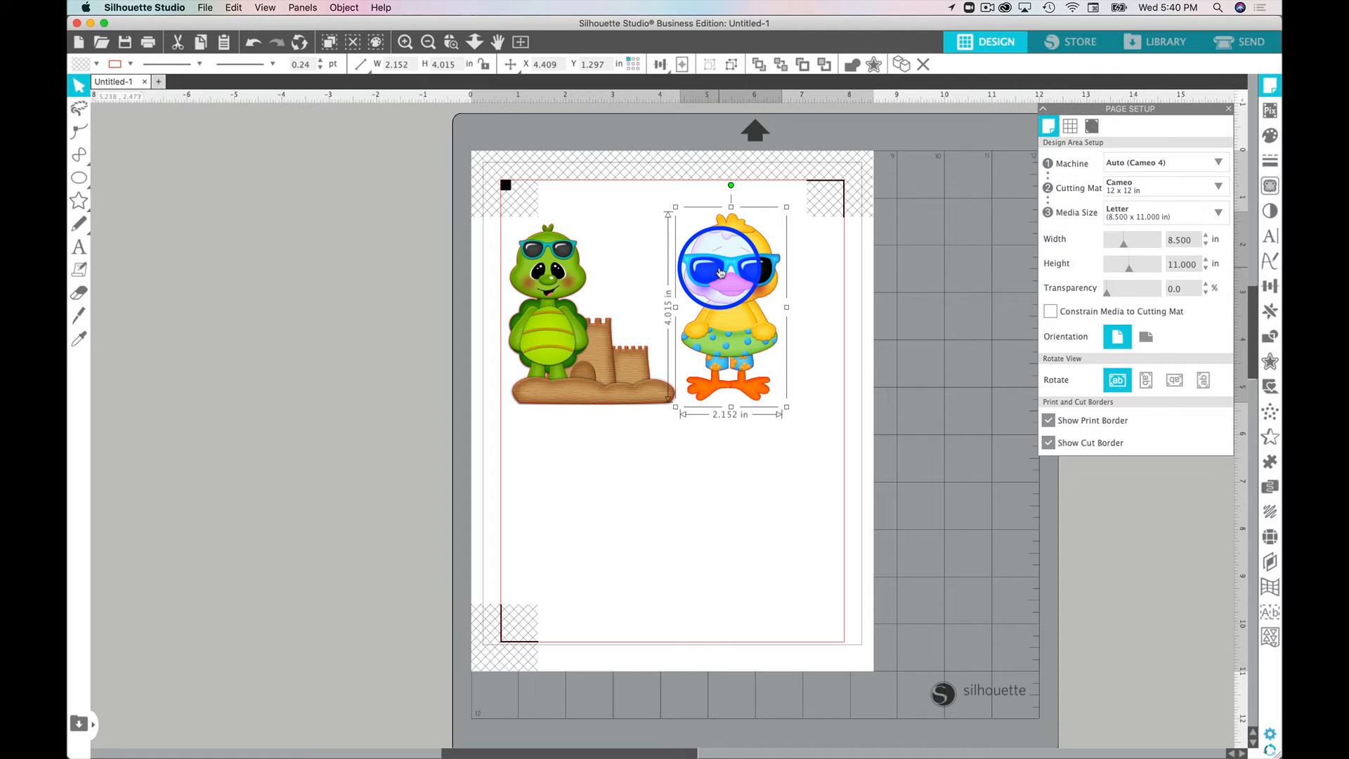
{"action": "mouse_move", "coordinate": [718, 270]}
{"action": "left_mouse_down"}
{"action": "mouse_move", "coordinate": [691, 269]}
{"action": "mouse_move", "coordinate": [730, 279]}
{"action": "left_mouse_up"}
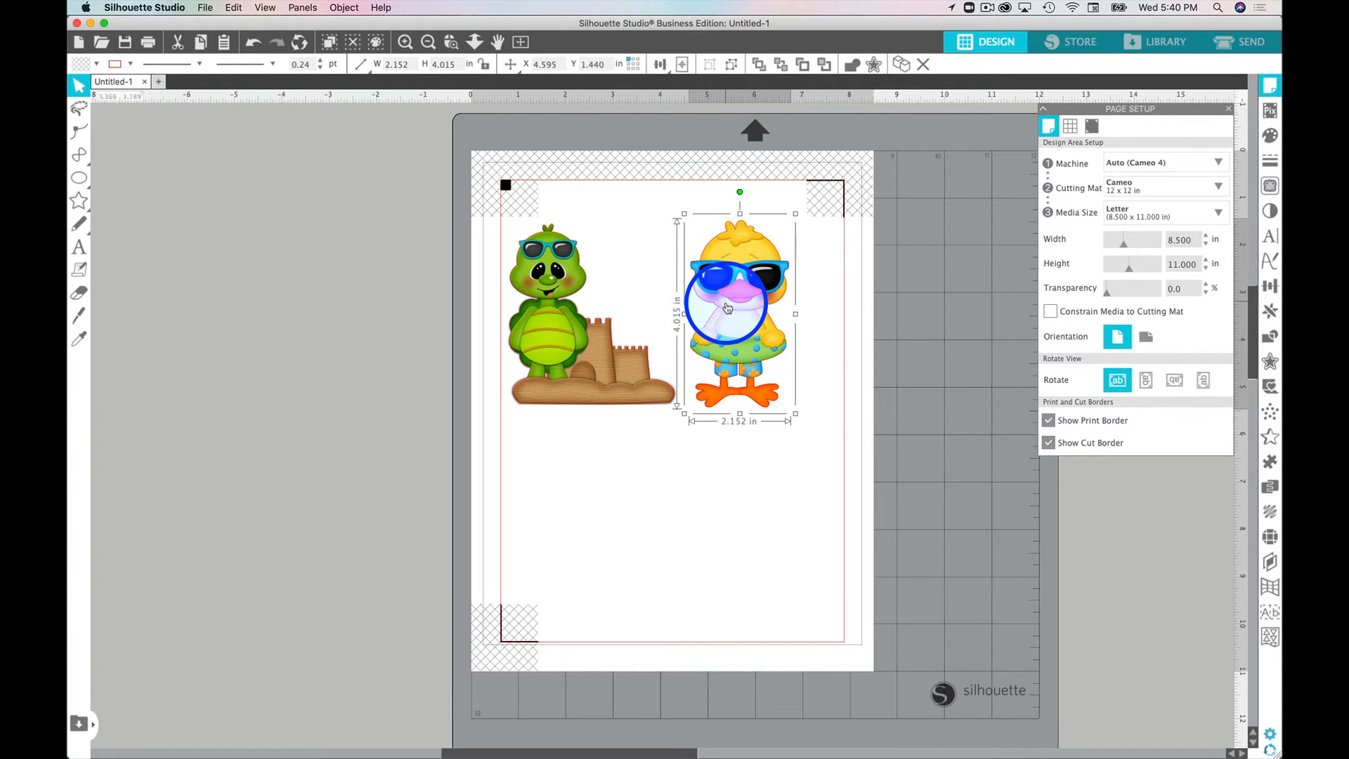
{"action": "mouse_move", "coordinate": [727, 306]}
{"action": "left_mouse_down"}
{"action": "mouse_move", "coordinate": [710, 301]}
{"action": "mouse_move", "coordinate": [727, 303]}
{"action": "left_mouse_up"}
{"action": "left_click_drag", "start_coordinate": [795, 211], "coordinate": [785, 234]}
{"action": "left_click_drag", "start_coordinate": [726, 279], "coordinate": [723, 271]}
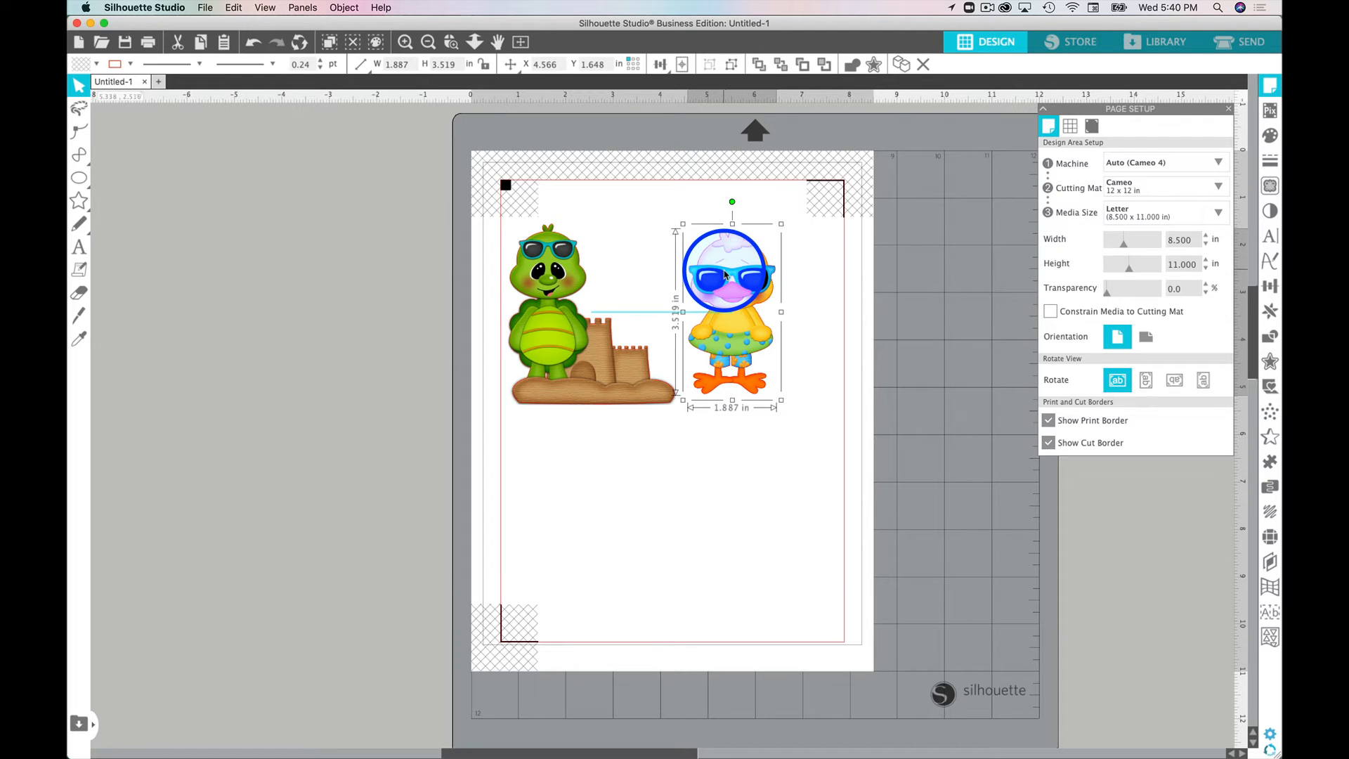
{"action": "left_click", "coordinate": [1163, 42]}
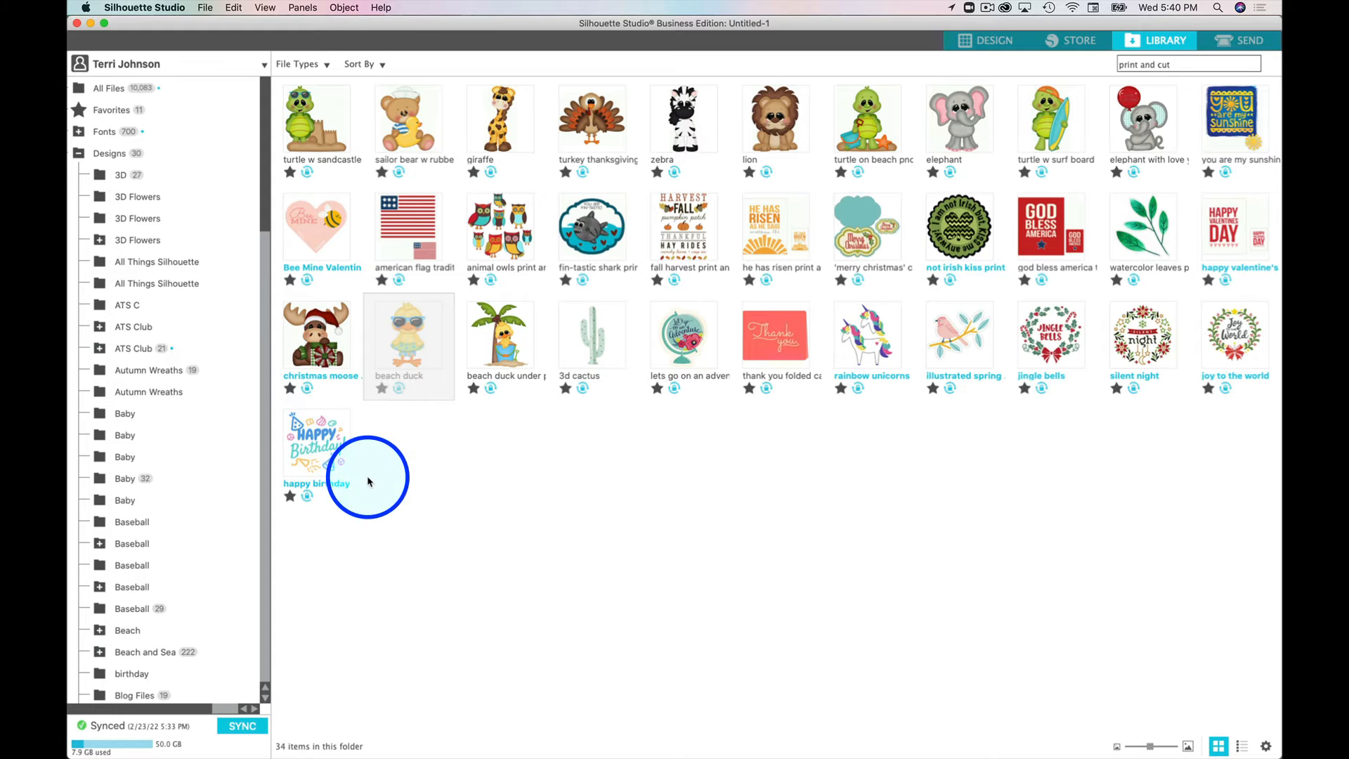
{"action": "double_click", "coordinate": [486, 352]}
{"action": "left_click_drag", "start_coordinate": [739, 435], "coordinate": [393, 408]}
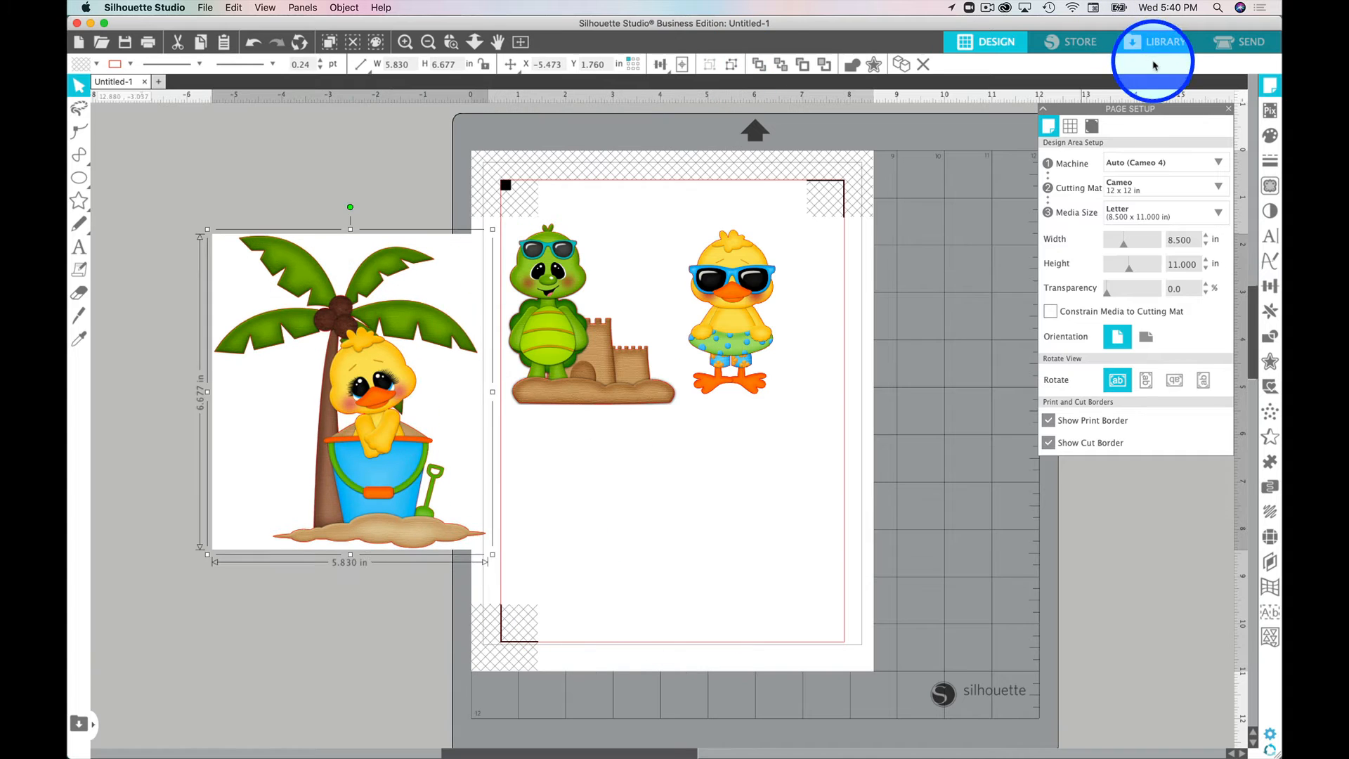
{"action": "key", "text": "Delete"}
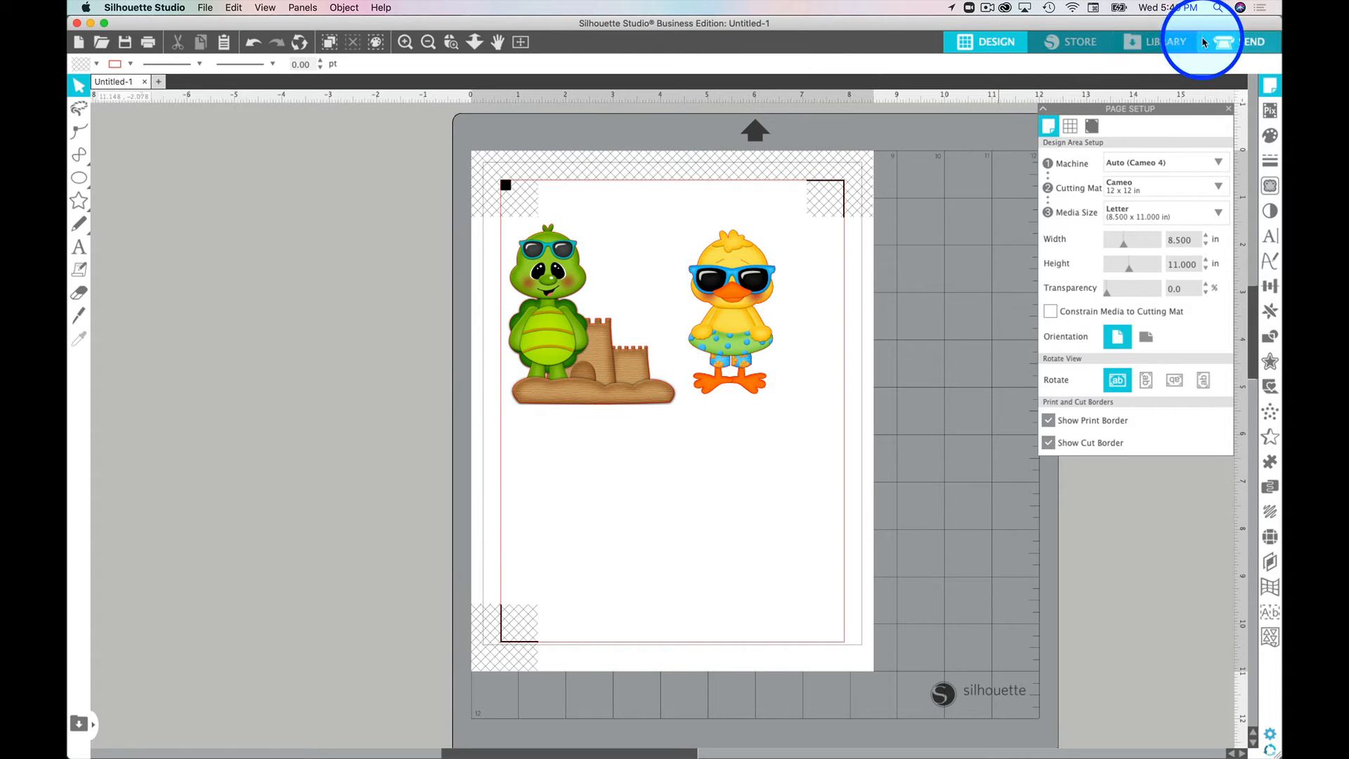
Add the elephant with the "Love you tons" balloon from the library's print and cut designs to the page
{"action": "left_click", "coordinate": [1163, 41]}
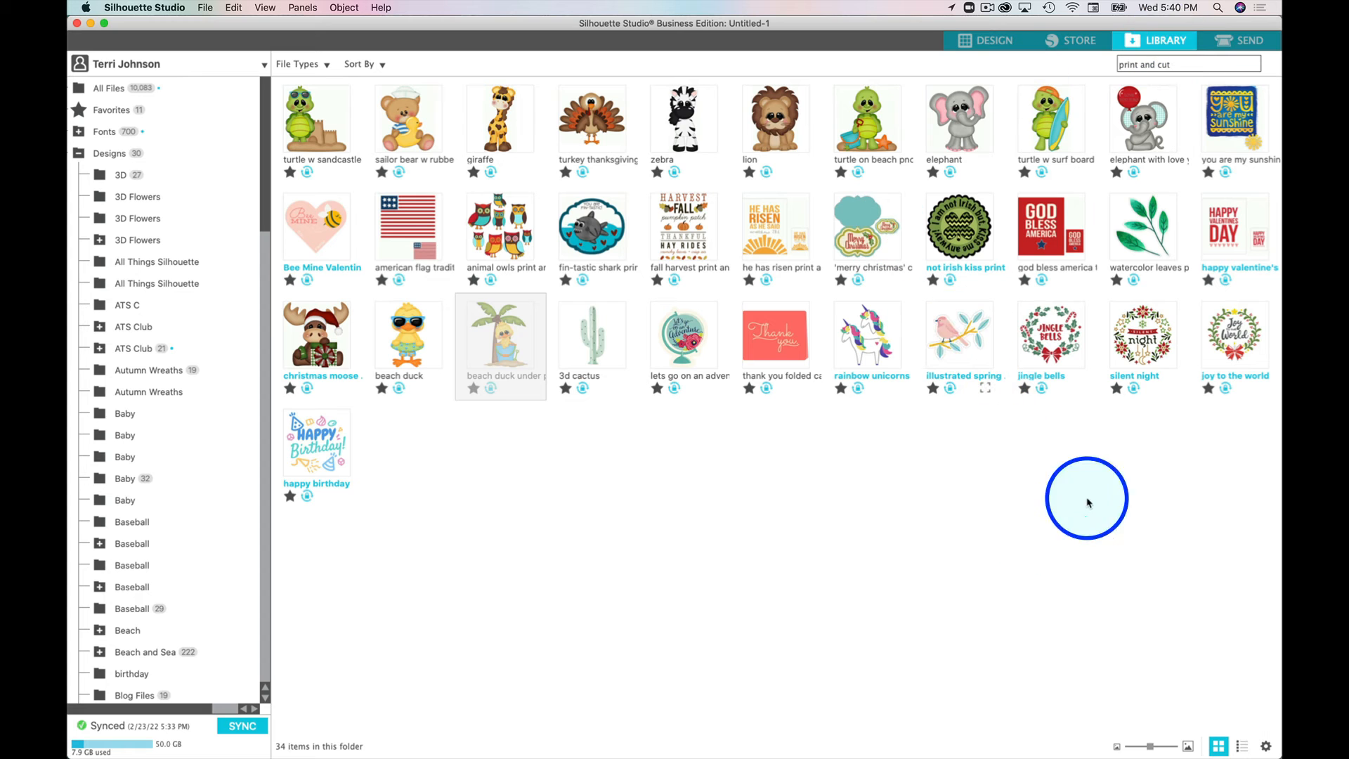
{"action": "double_click", "coordinate": [1119, 140]}
Try pulling the elephant image away from its cut line and moving the duck upward, and undo these moves
{"action": "left_click_drag", "start_coordinate": [823, 451], "coordinate": [930, 422]}
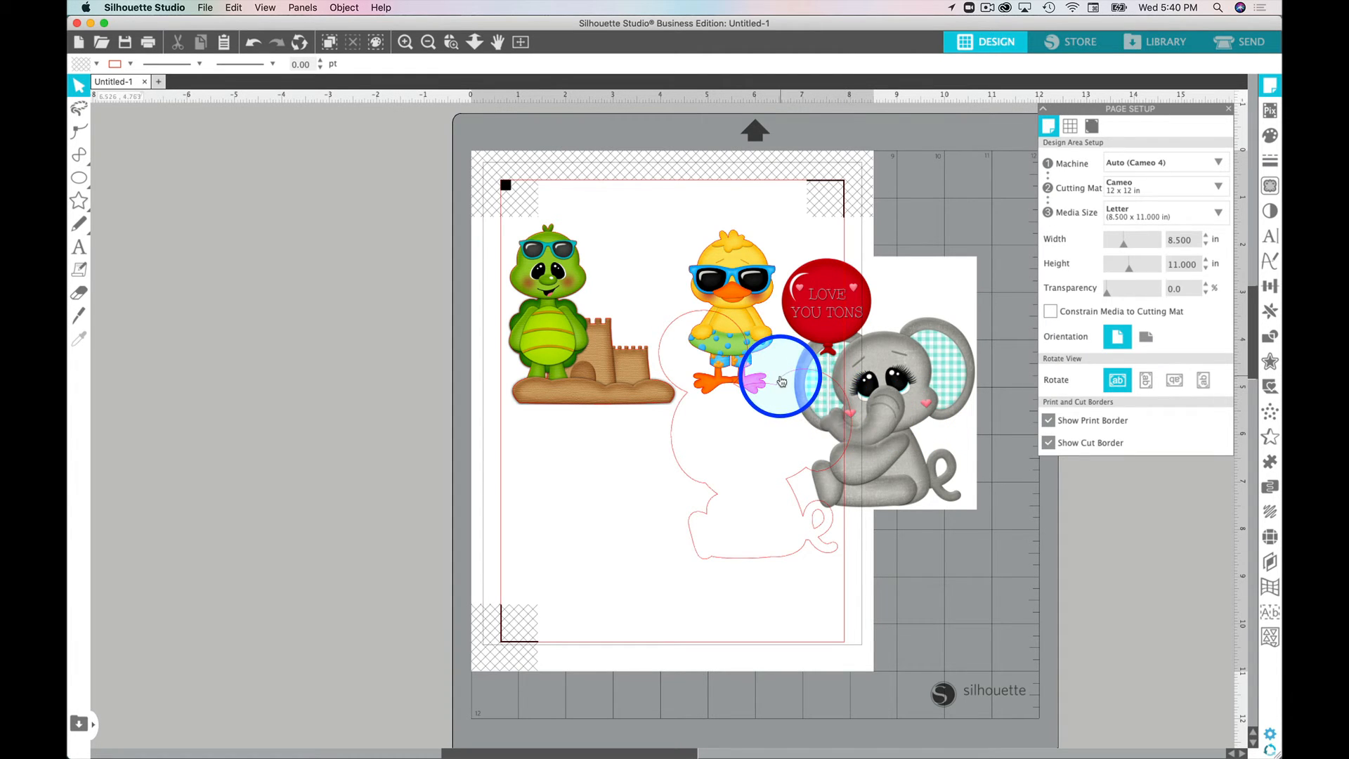
{"action": "left_click_drag", "start_coordinate": [782, 382], "coordinate": [641, 167]}
{"action": "key", "text": "super+z"}
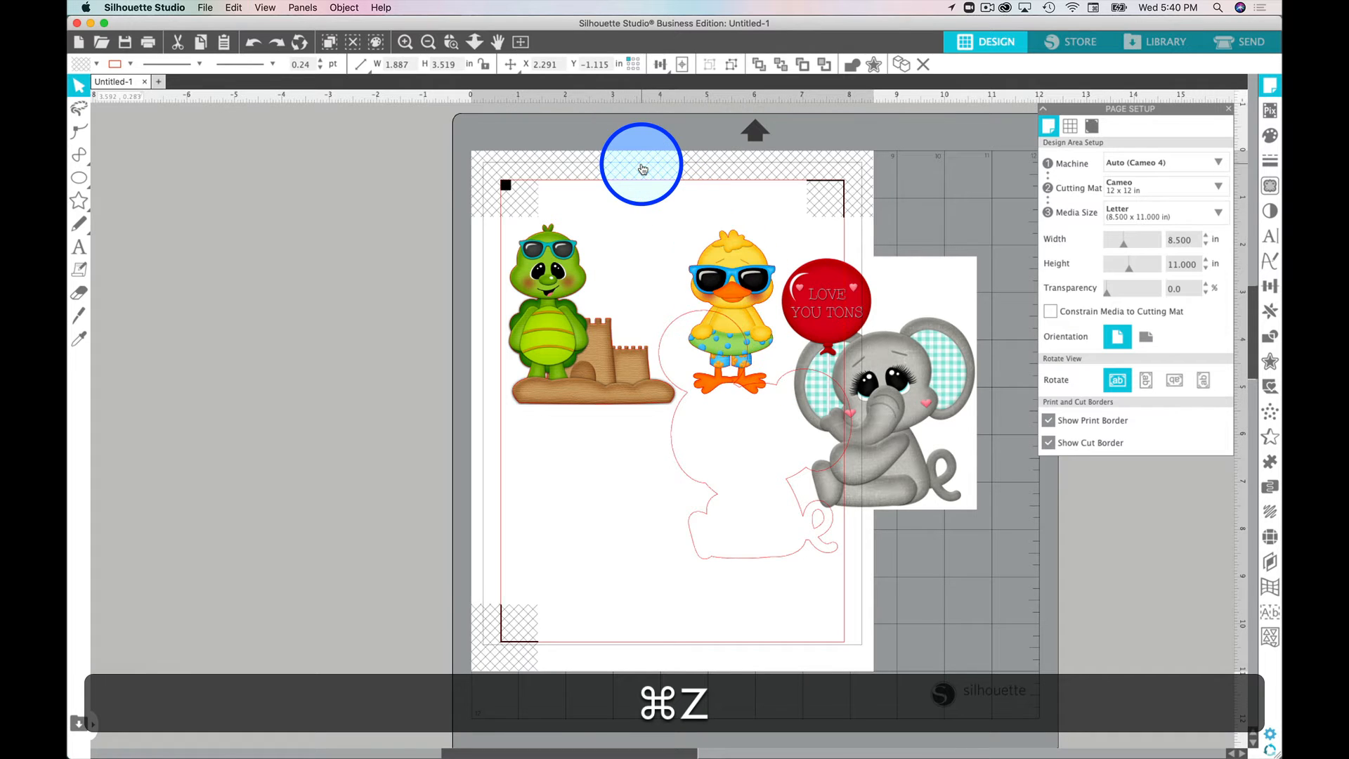
{"action": "key", "text": "super+z"}
{"action": "key", "text": "super+z"}
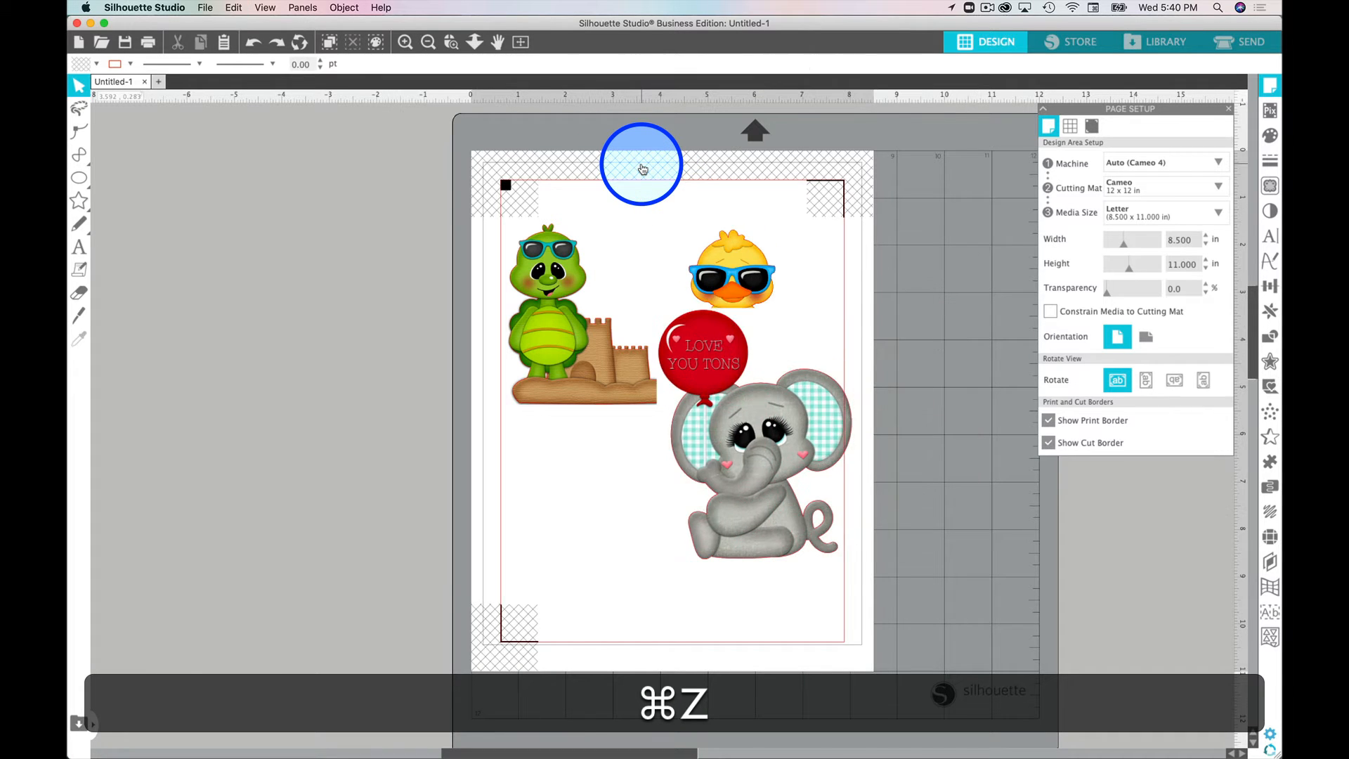
{"action": "key", "text": "super+z"}
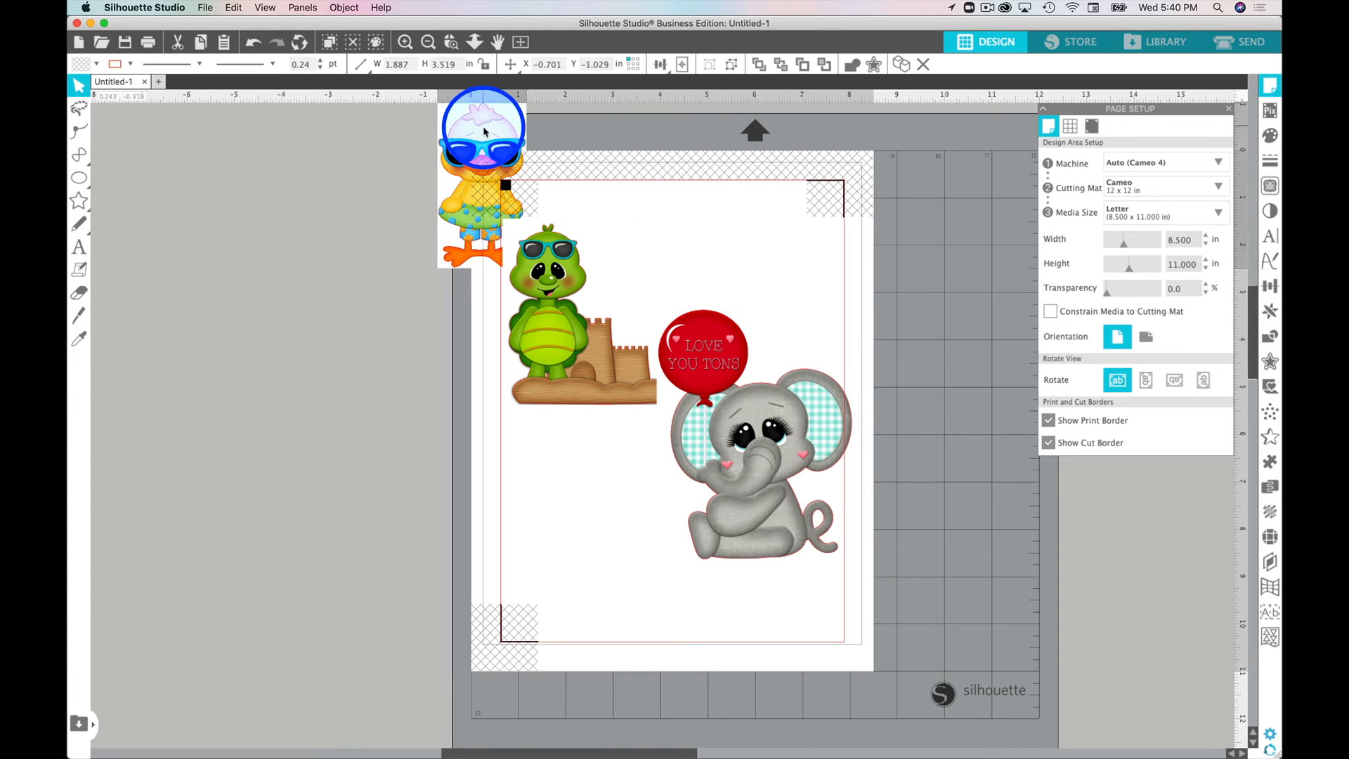
Move the turtle off the page to clear space, and group the elephant image with its cut line
{"action": "left_click_drag", "start_coordinate": [652, 232], "coordinate": [366, 339]}
{"action": "left_click", "coordinate": [702, 289]}
{"action": "left_click", "coordinate": [806, 521]}
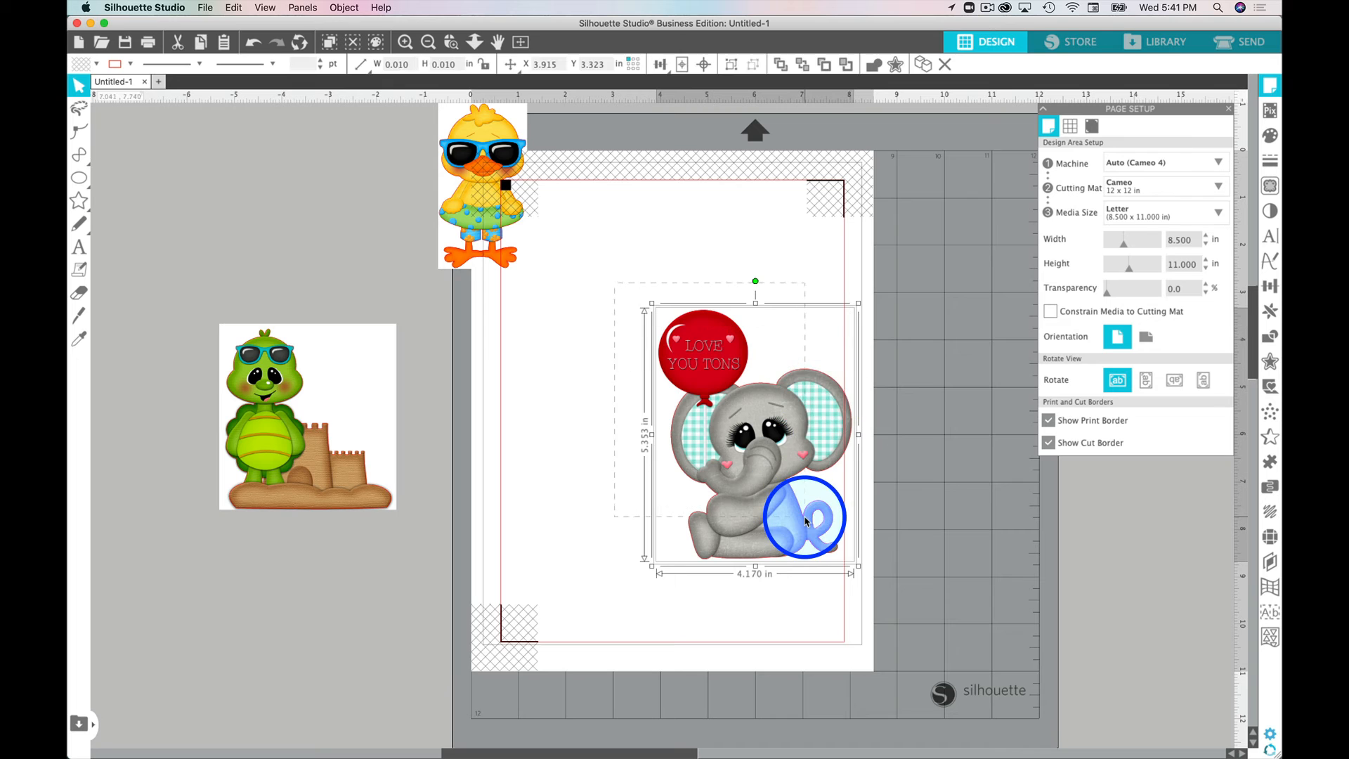
{"action": "key", "text": "super+g"}
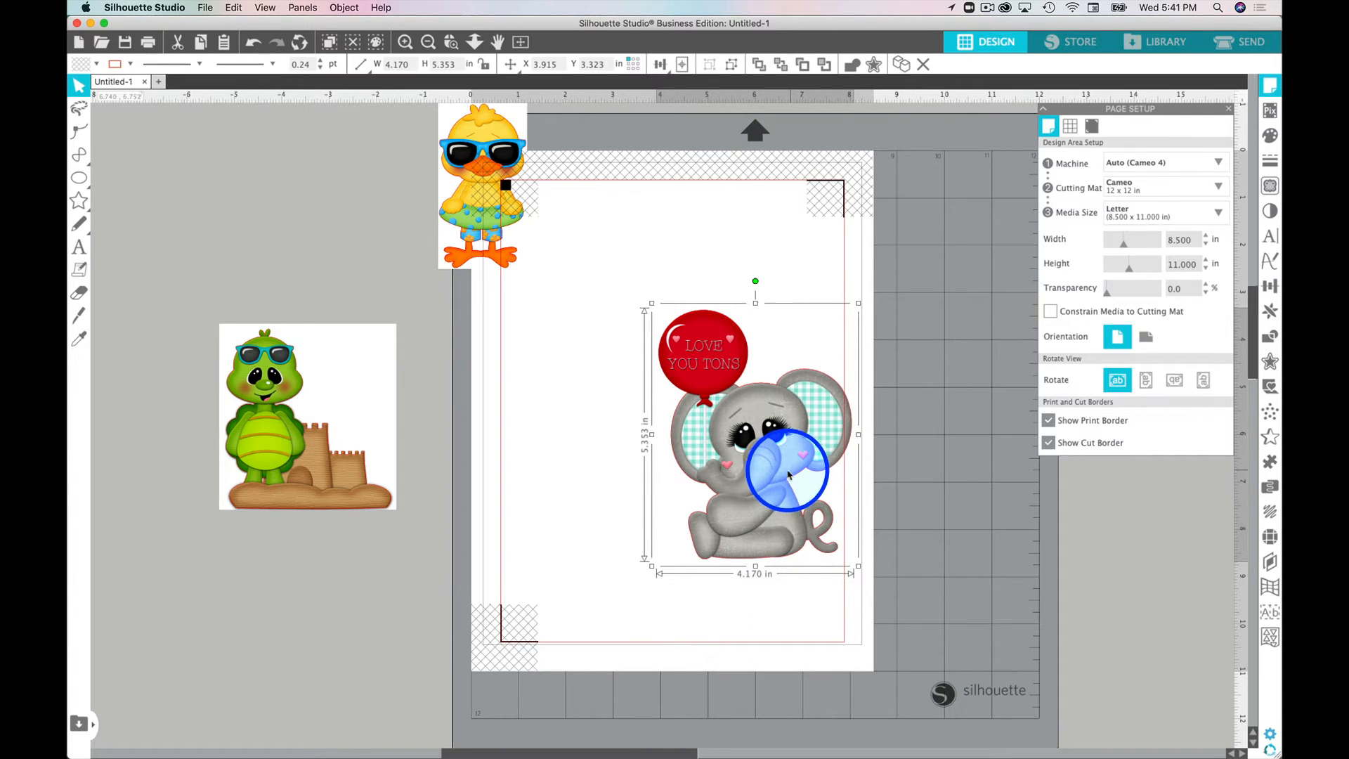
Move the elephant inside the cut area and scale it down to about 3.17 × 4.07 in
{"action": "left_click_drag", "start_coordinate": [792, 474], "coordinate": [748, 466]}
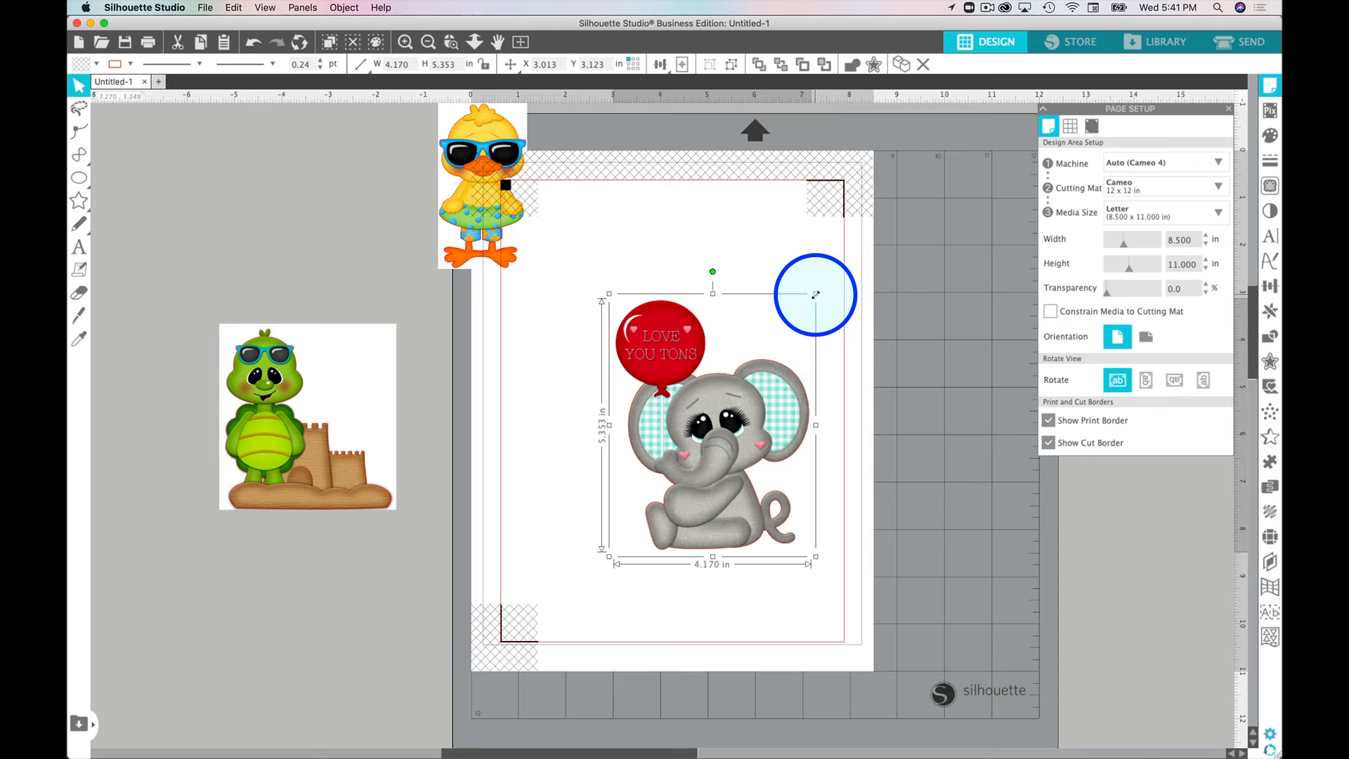
{"action": "left_click_drag", "start_coordinate": [816, 294], "coordinate": [768, 355]}
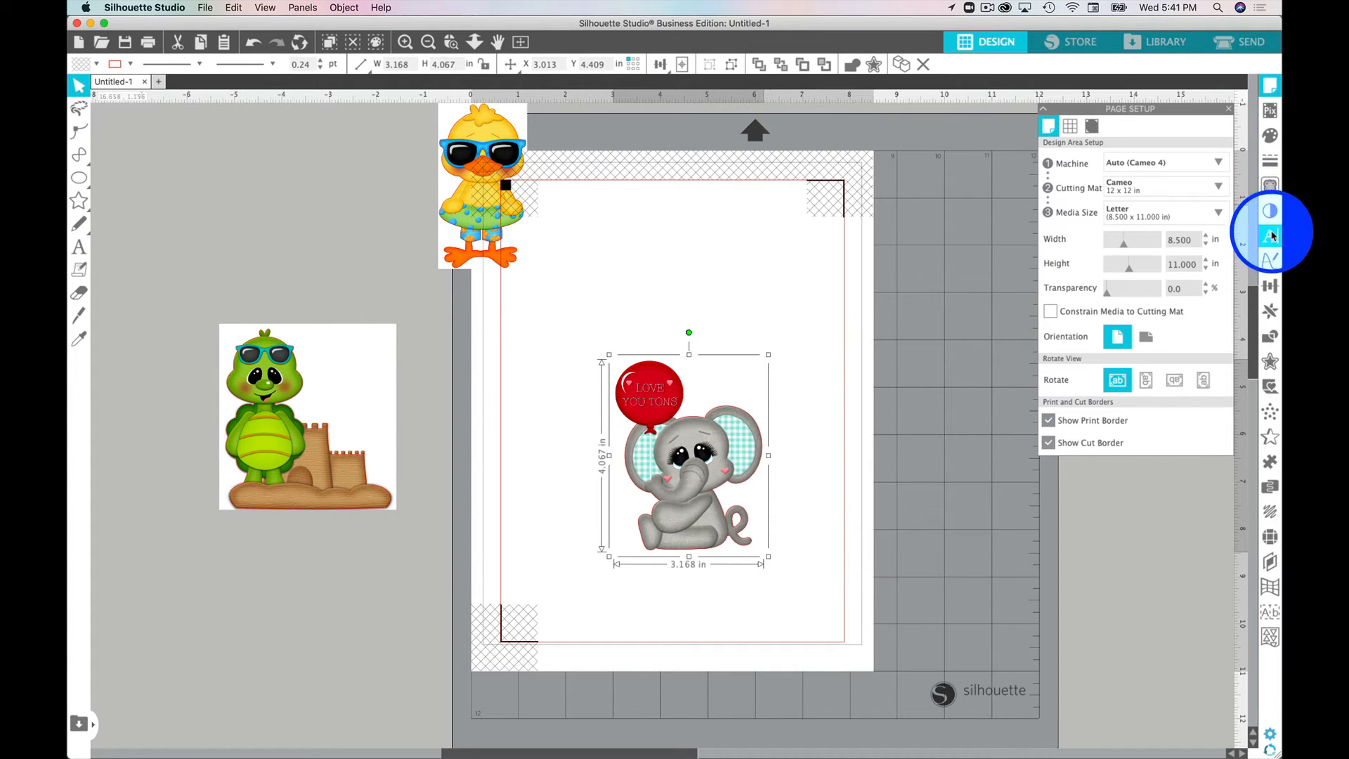
Trace and detach the elephant at a 100% threshold, and delete the leftover background piece
{"action": "left_click", "coordinate": [1268, 185]}
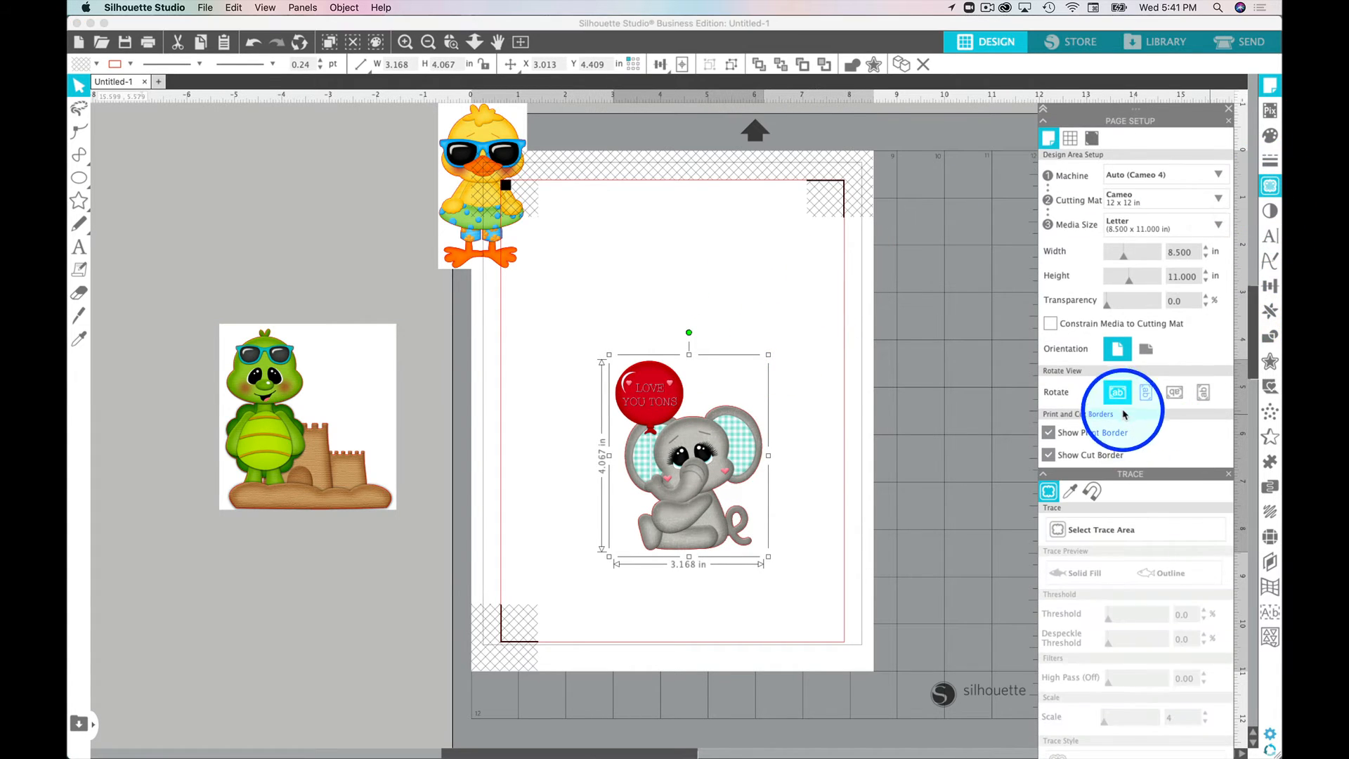
{"action": "left_click", "coordinate": [1103, 529]}
{"action": "mouse_move", "coordinate": [572, 340]}
{"action": "left_mouse_down"}
{"action": "mouse_move", "coordinate": [789, 367]}
{"action": "mouse_move", "coordinate": [799, 582]}
{"action": "left_mouse_up"}
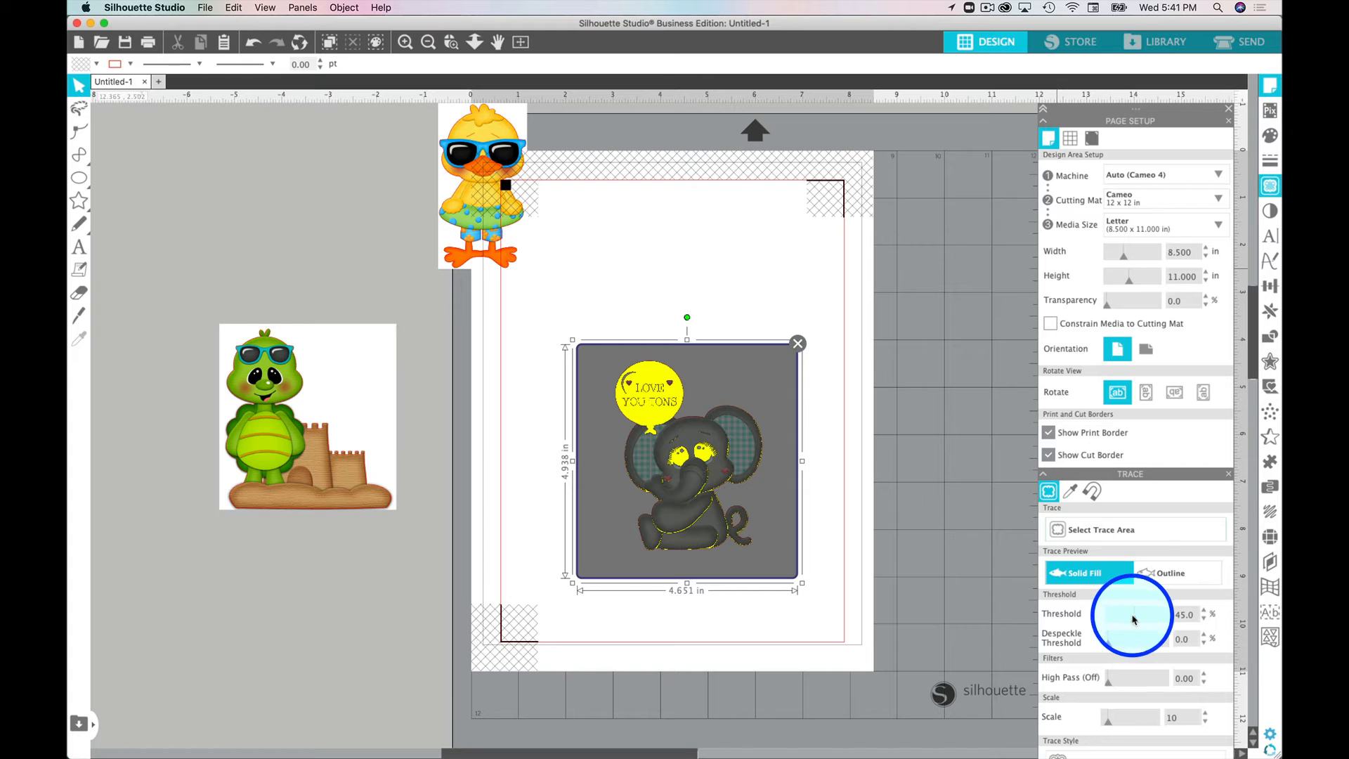
{"action": "left_click_drag", "start_coordinate": [1136, 620], "coordinate": [1164, 623]}
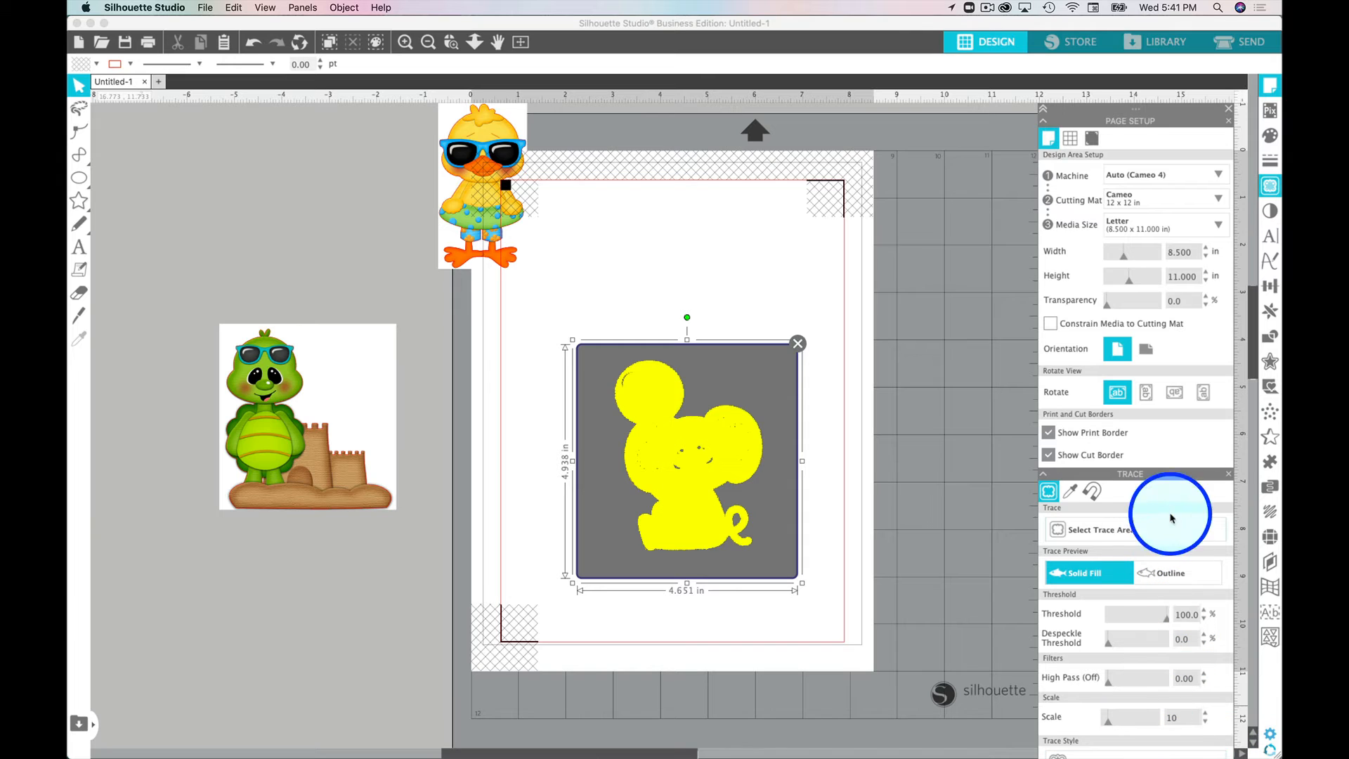
{"action": "left_click", "coordinate": [1042, 121]}
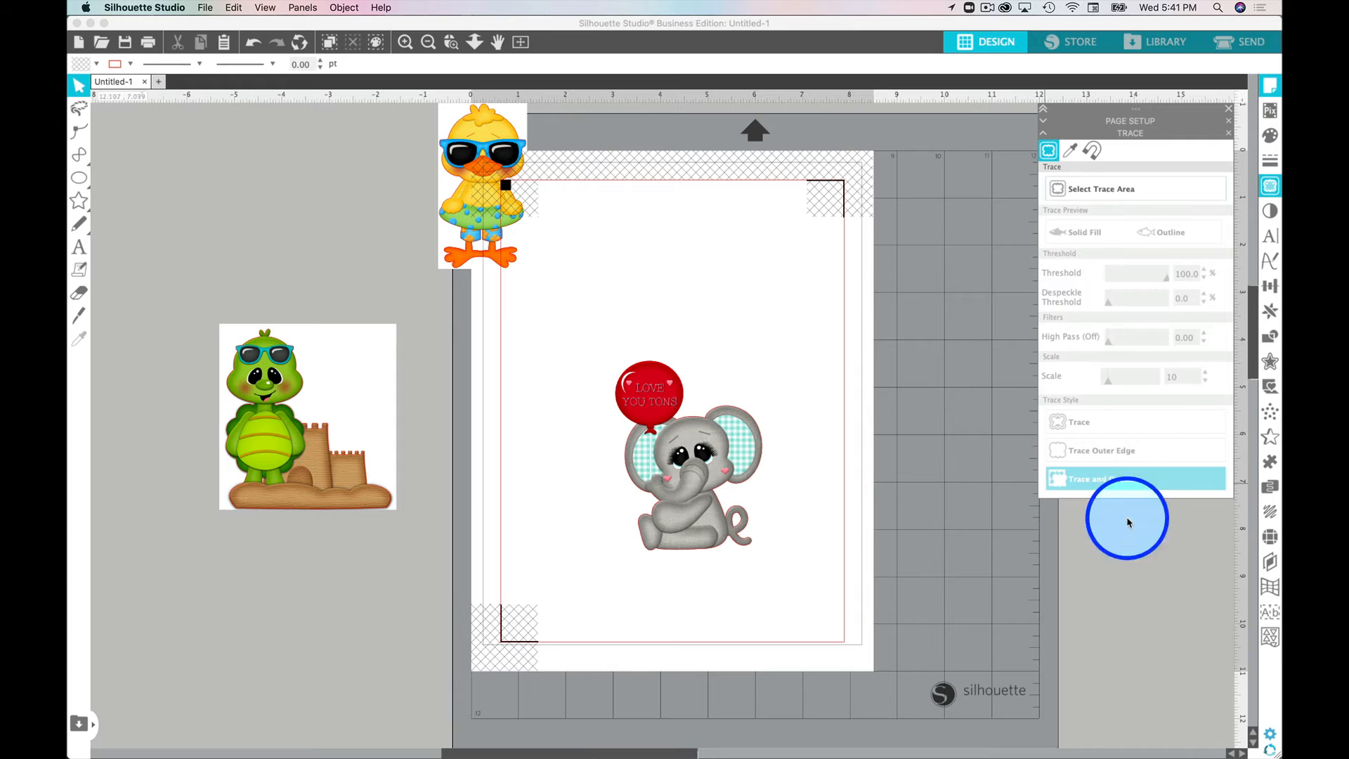
{"action": "left_click_drag", "start_coordinate": [762, 493], "coordinate": [985, 470]}
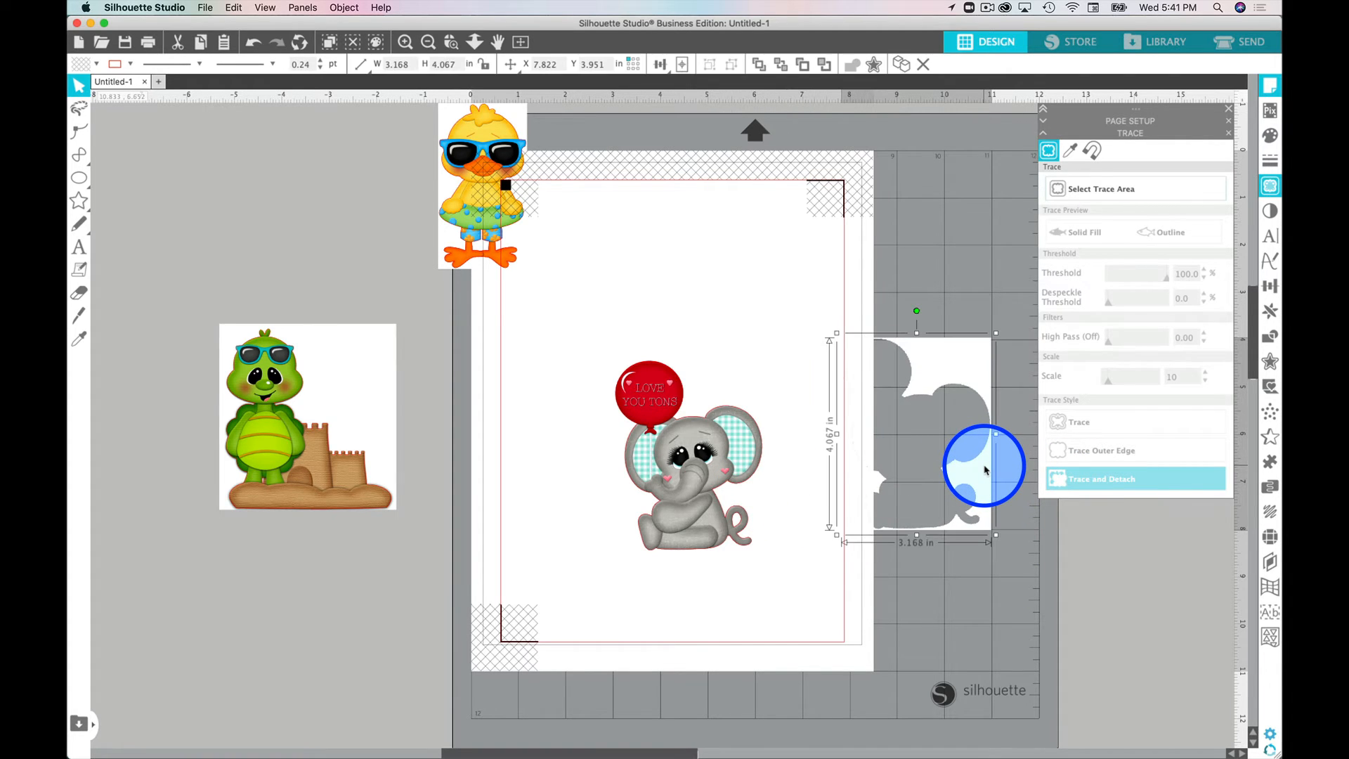
{"action": "key", "text": "Delete"}
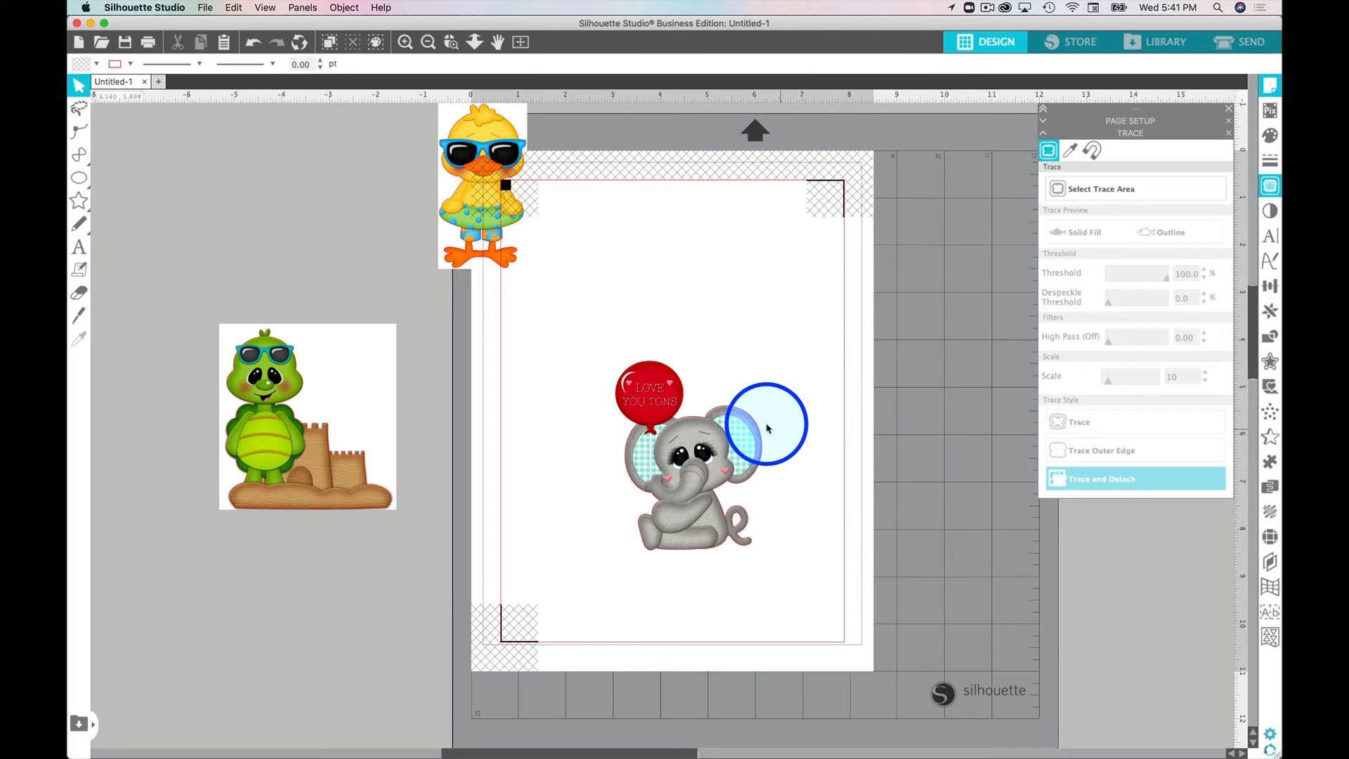
Shift the elephant toward the cut area's right edge and check its cut lines in the Send view
{"action": "left_click_drag", "start_coordinate": [663, 467], "coordinate": [720, 440]}
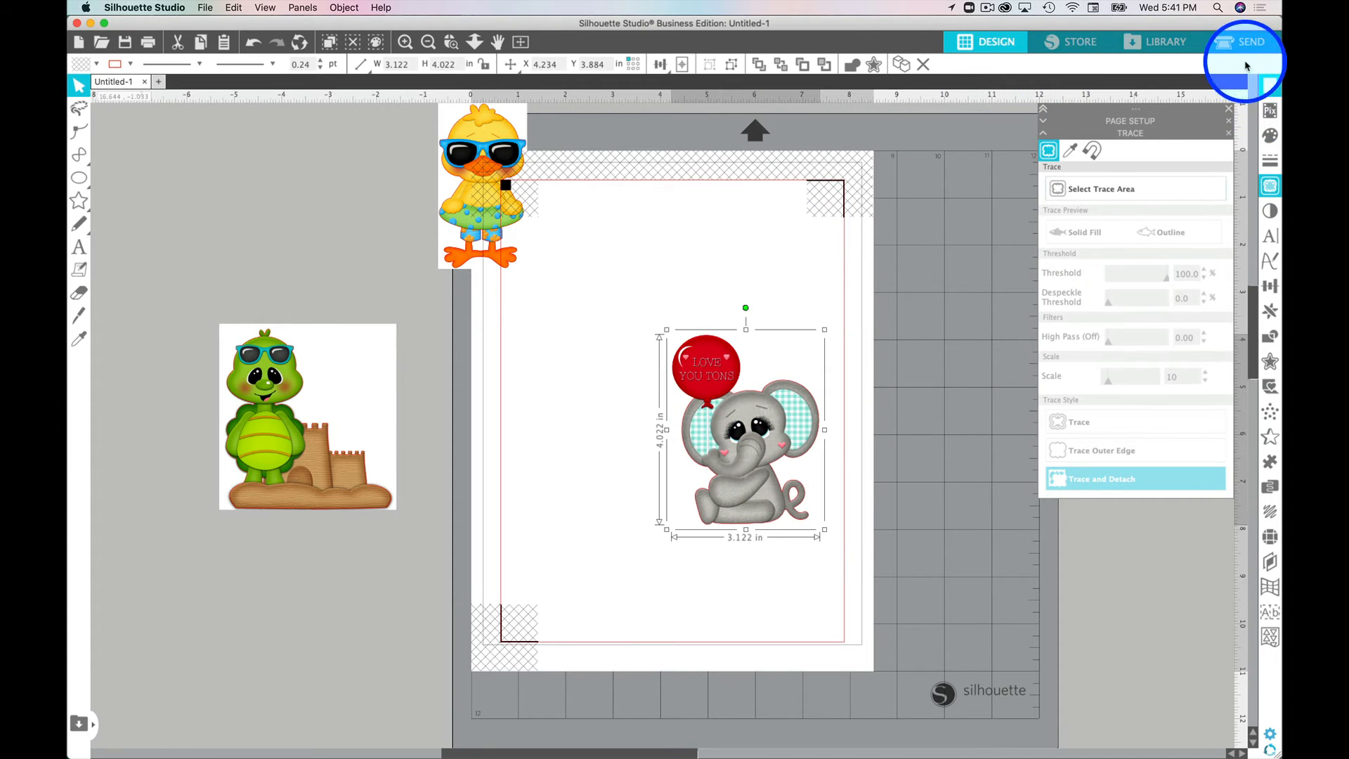
{"action": "left_click", "coordinate": [1244, 47]}
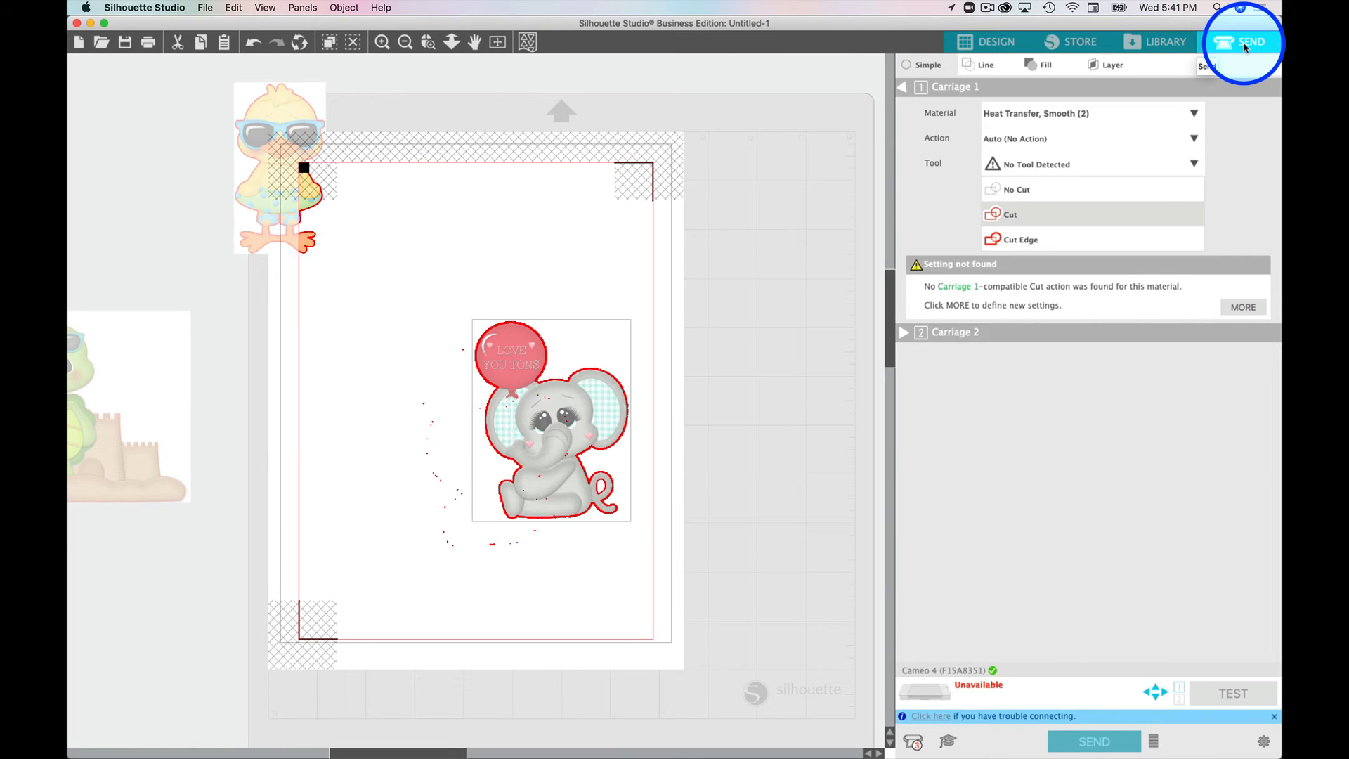
{"action": "left_click", "coordinate": [995, 44]}
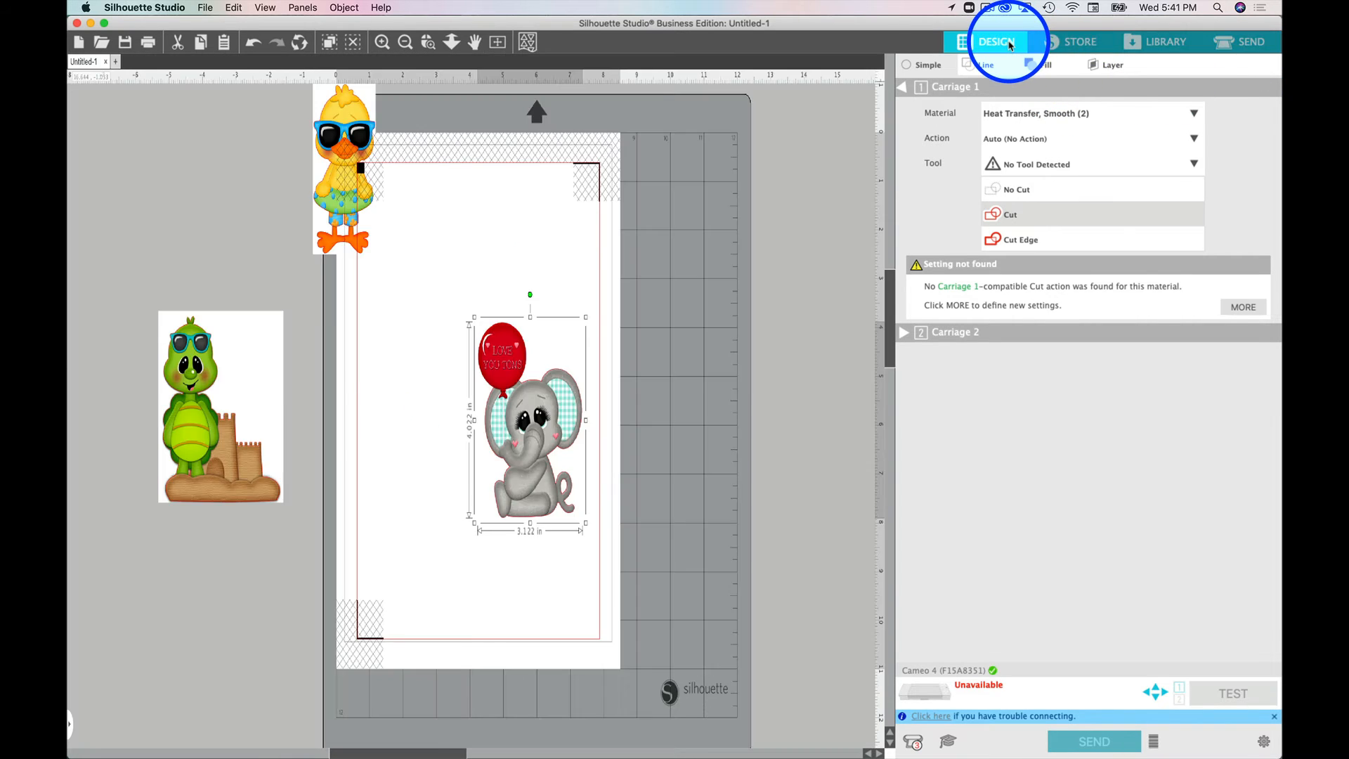
Arrange the elephant in the cut area's lower-right part, the turtle in the upper left and the duck in the upper right
{"action": "left_click_drag", "start_coordinate": [804, 374], "coordinate": [805, 486]}
{"action": "left_click_drag", "start_coordinate": [312, 420], "coordinate": [572, 391]}
{"action": "left_click_drag", "start_coordinate": [488, 241], "coordinate": [748, 343]}
{"action": "left_click", "coordinate": [981, 147]}
{"action": "left_click_drag", "start_coordinate": [592, 401], "coordinate": [593, 324]}
{"action": "left_click", "coordinate": [964, 123]}
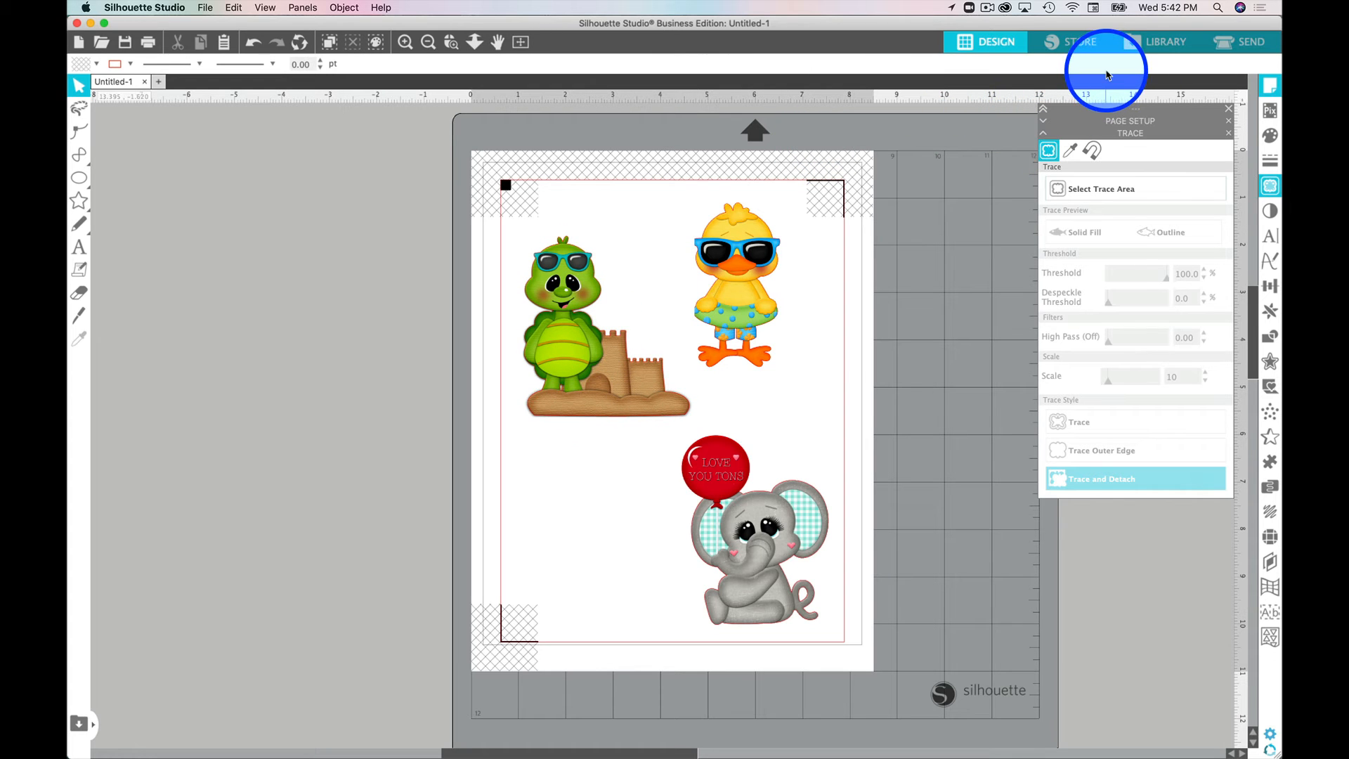
Add the "Let's go on an Adventure" globe from the library below the turtle, and nudge the elephant up beside it
{"action": "left_click", "coordinate": [1153, 42]}
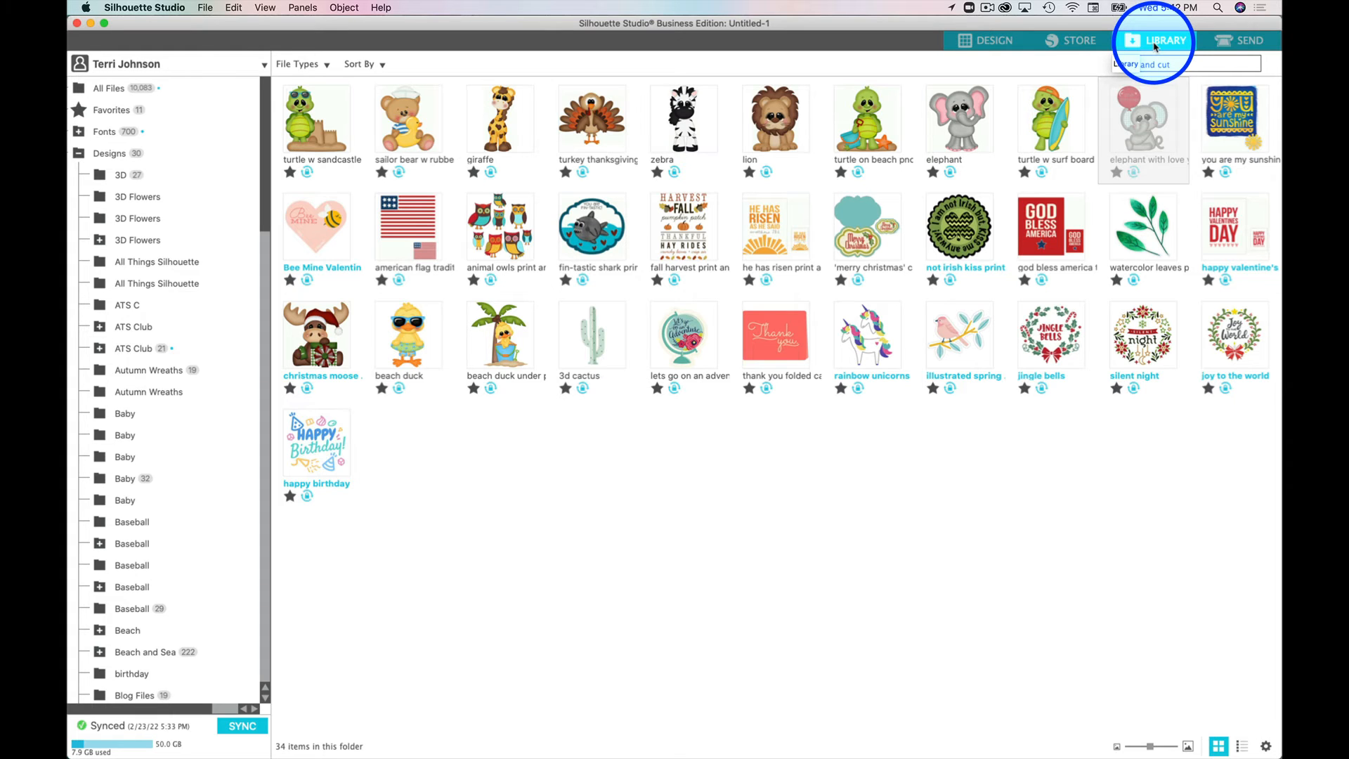
{"action": "double_click", "coordinate": [689, 342]}
{"action": "left_click_drag", "start_coordinate": [692, 342], "coordinate": [577, 485]}
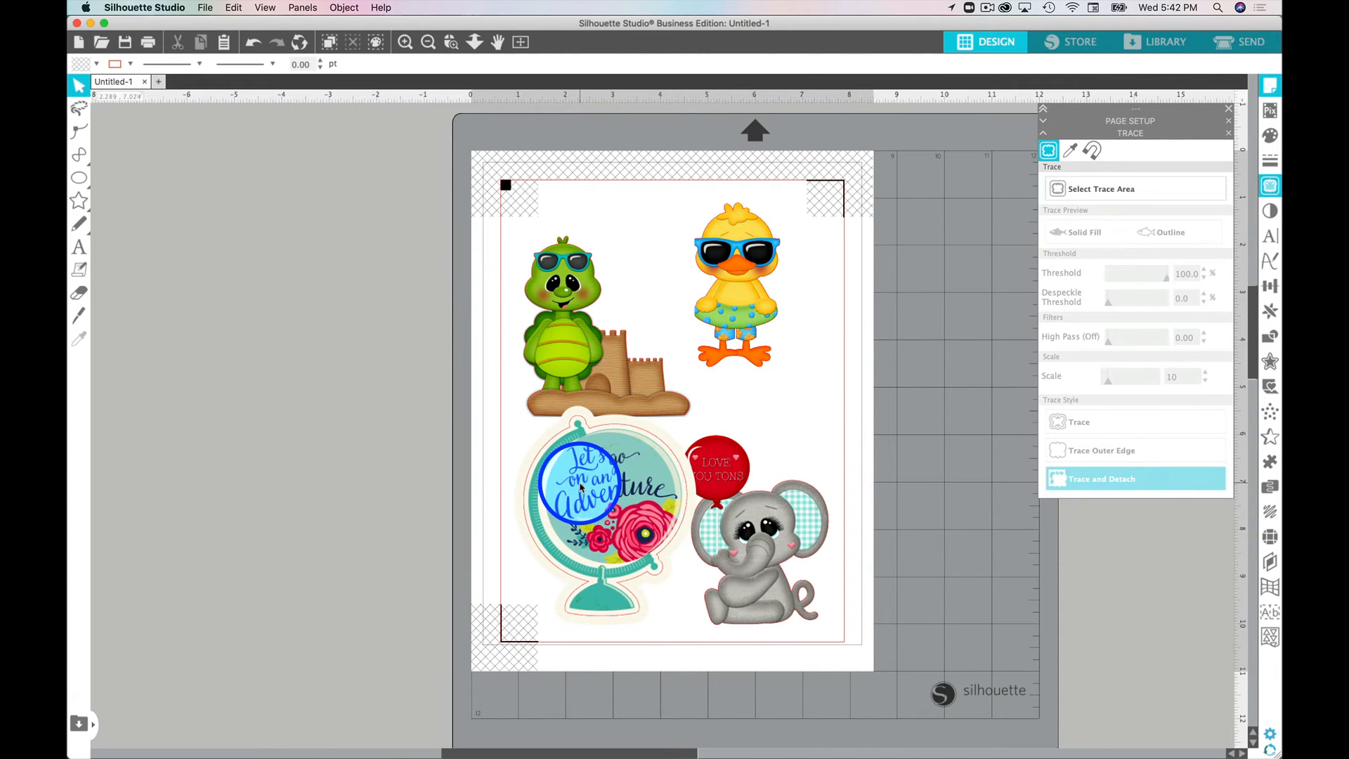
{"action": "left_click_drag", "start_coordinate": [748, 514], "coordinate": [749, 505]}
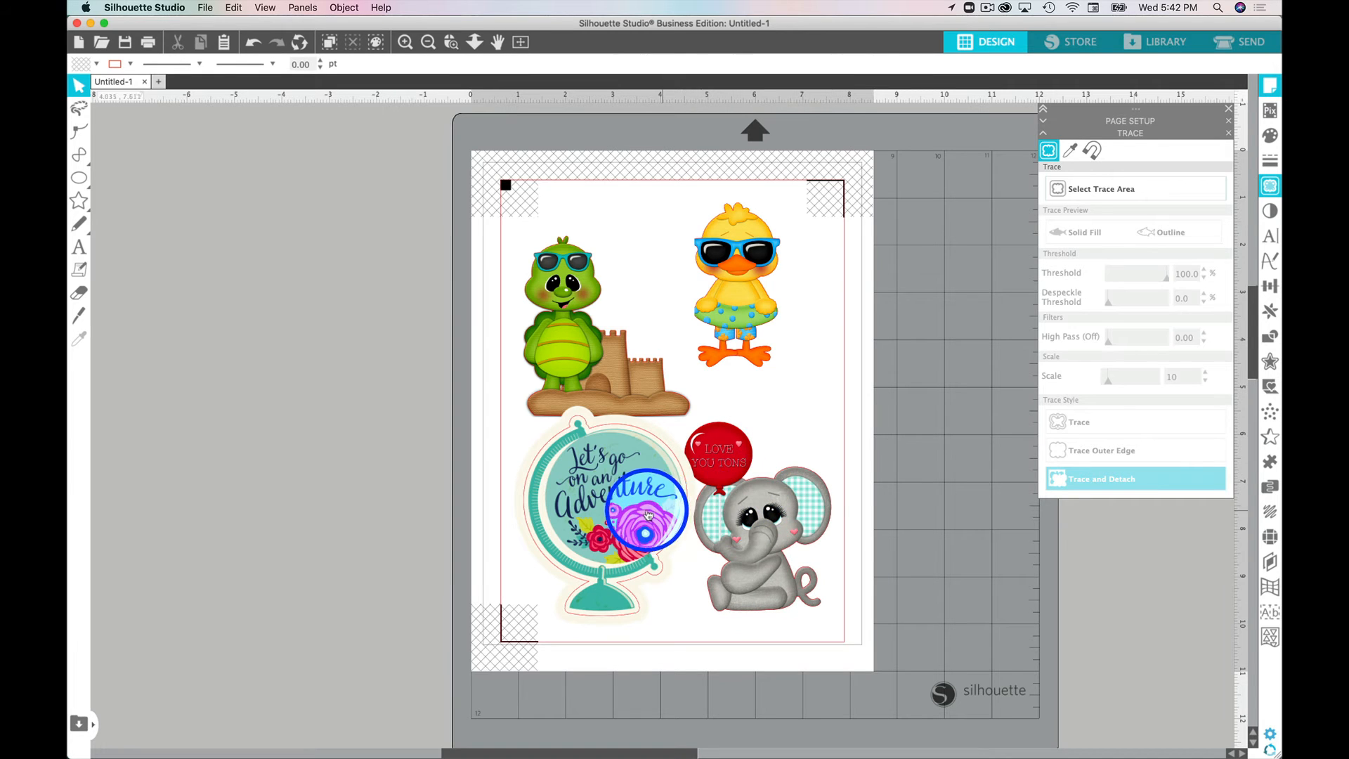
Move the turtle, duck and elephant up to clear the lower part of the page around the globe
{"action": "left_click", "coordinate": [653, 513]}
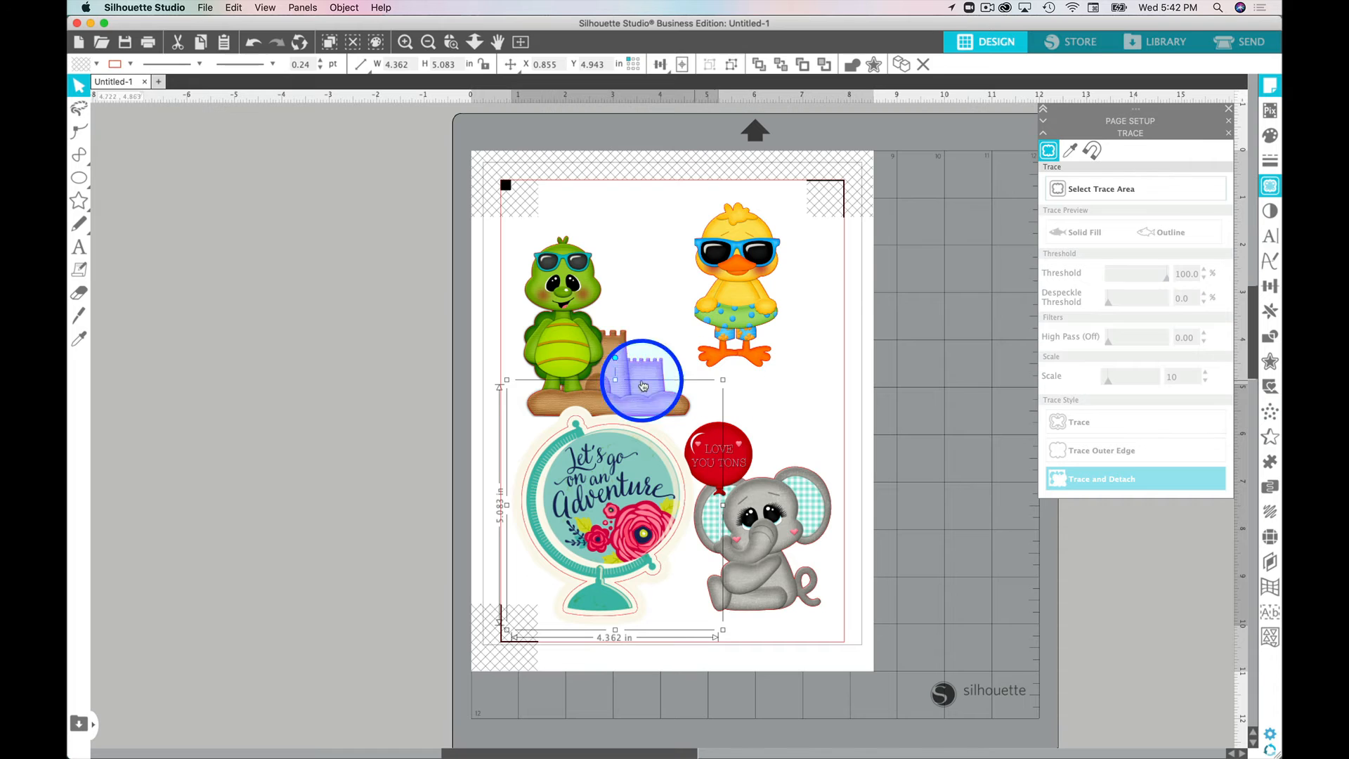
{"action": "left_click_drag", "start_coordinate": [606, 378], "coordinate": [609, 292]}
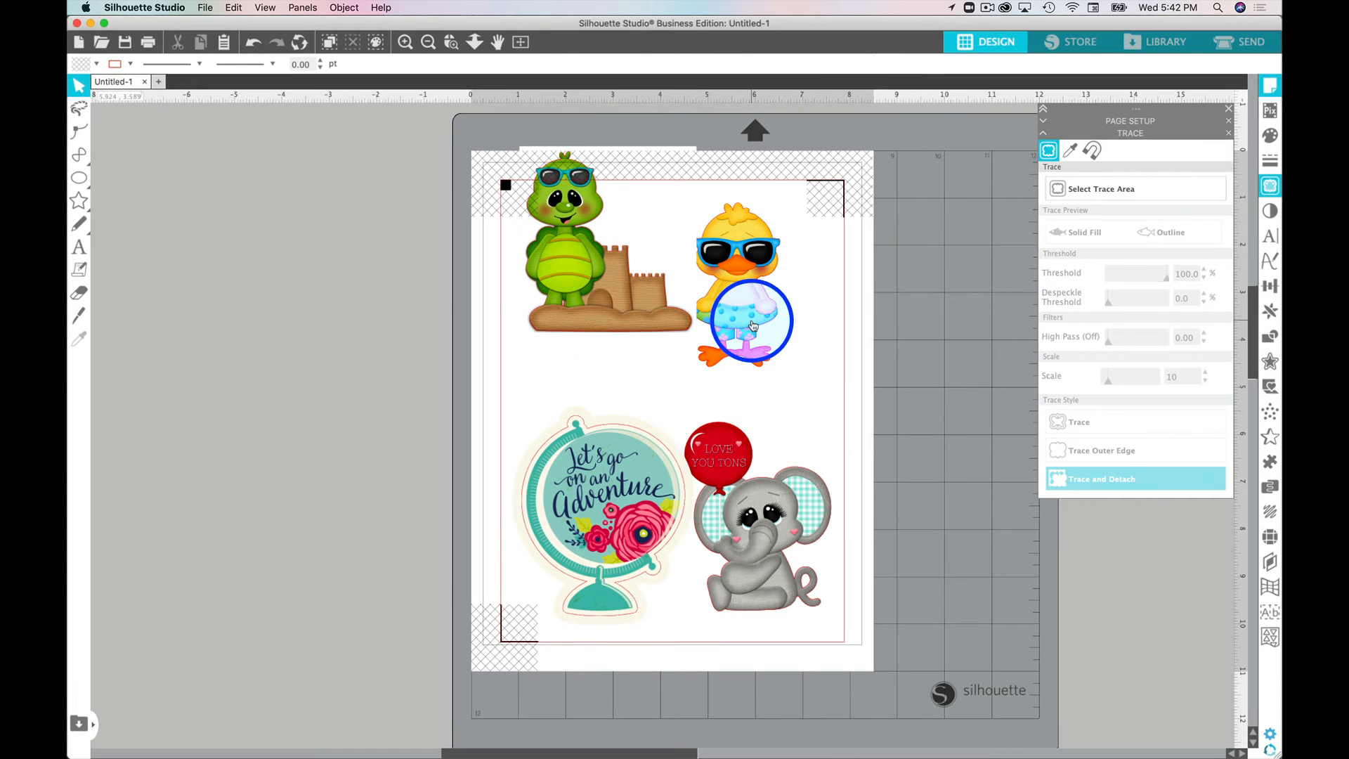
{"action": "left_click_drag", "start_coordinate": [738, 317], "coordinate": [746, 260]}
{"action": "left_click_drag", "start_coordinate": [792, 524], "coordinate": [792, 327]}
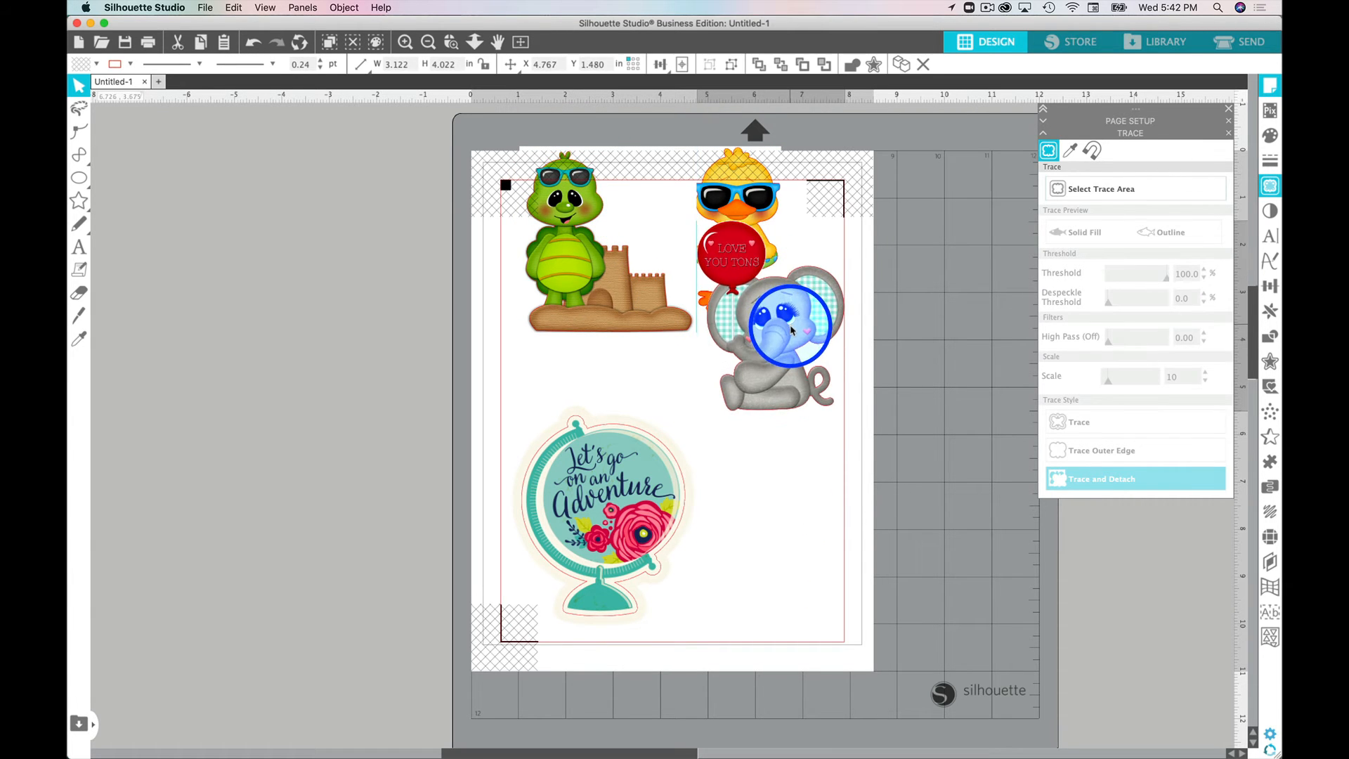
{"action": "left_click", "coordinate": [664, 241]}
Enlarge the globe to about 5.84 × 6.81 in and move it off the page's left side
{"action": "left_click_drag", "start_coordinate": [587, 471], "coordinate": [601, 429]}
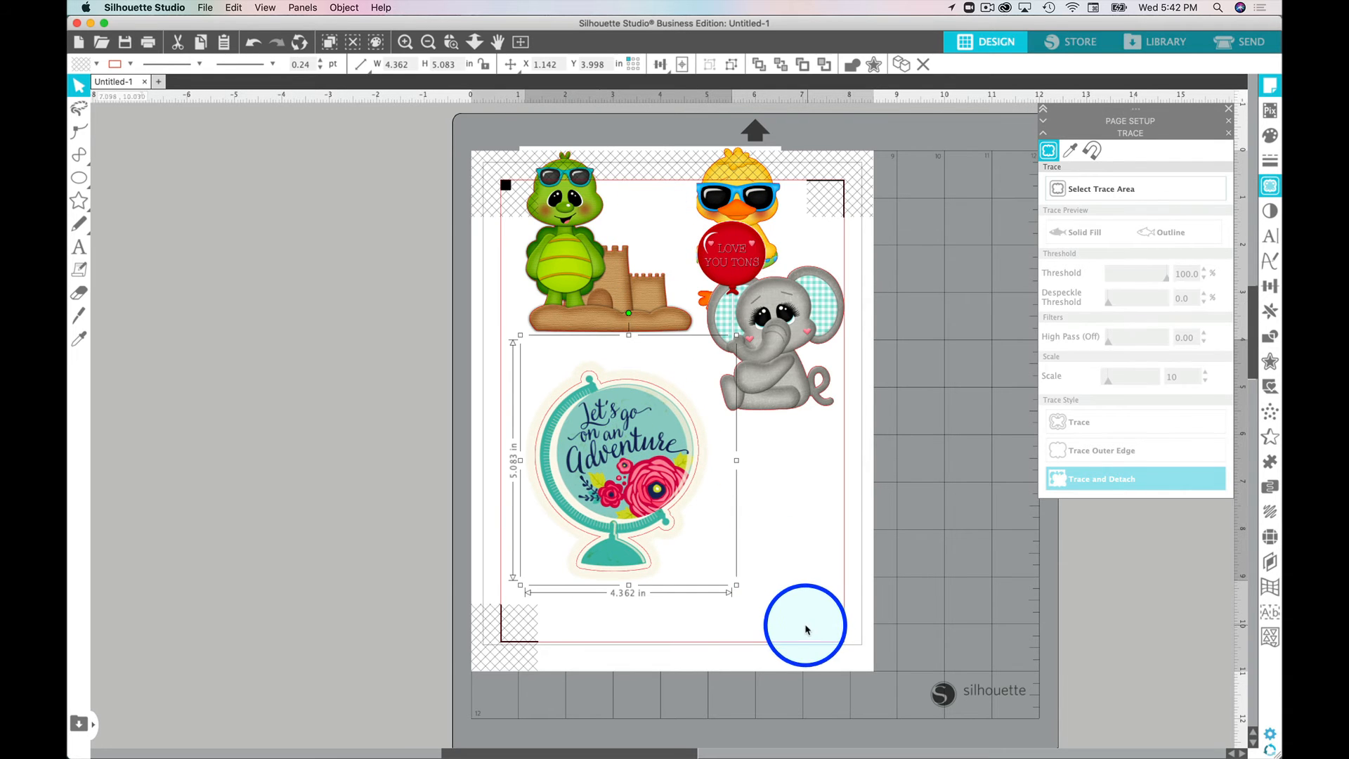
{"action": "left_click_drag", "start_coordinate": [737, 584], "coordinate": [836, 641]}
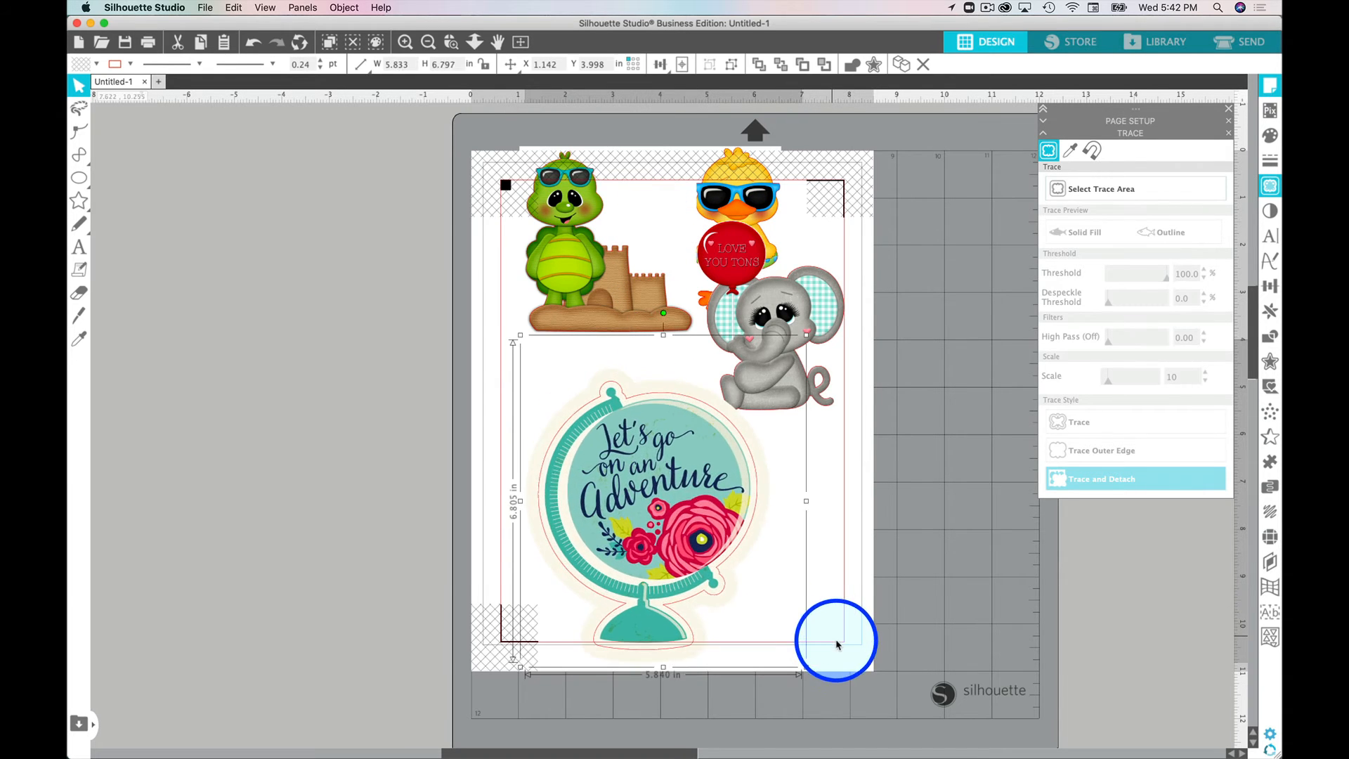
{"action": "left_click_drag", "start_coordinate": [655, 507], "coordinate": [167, 318]}
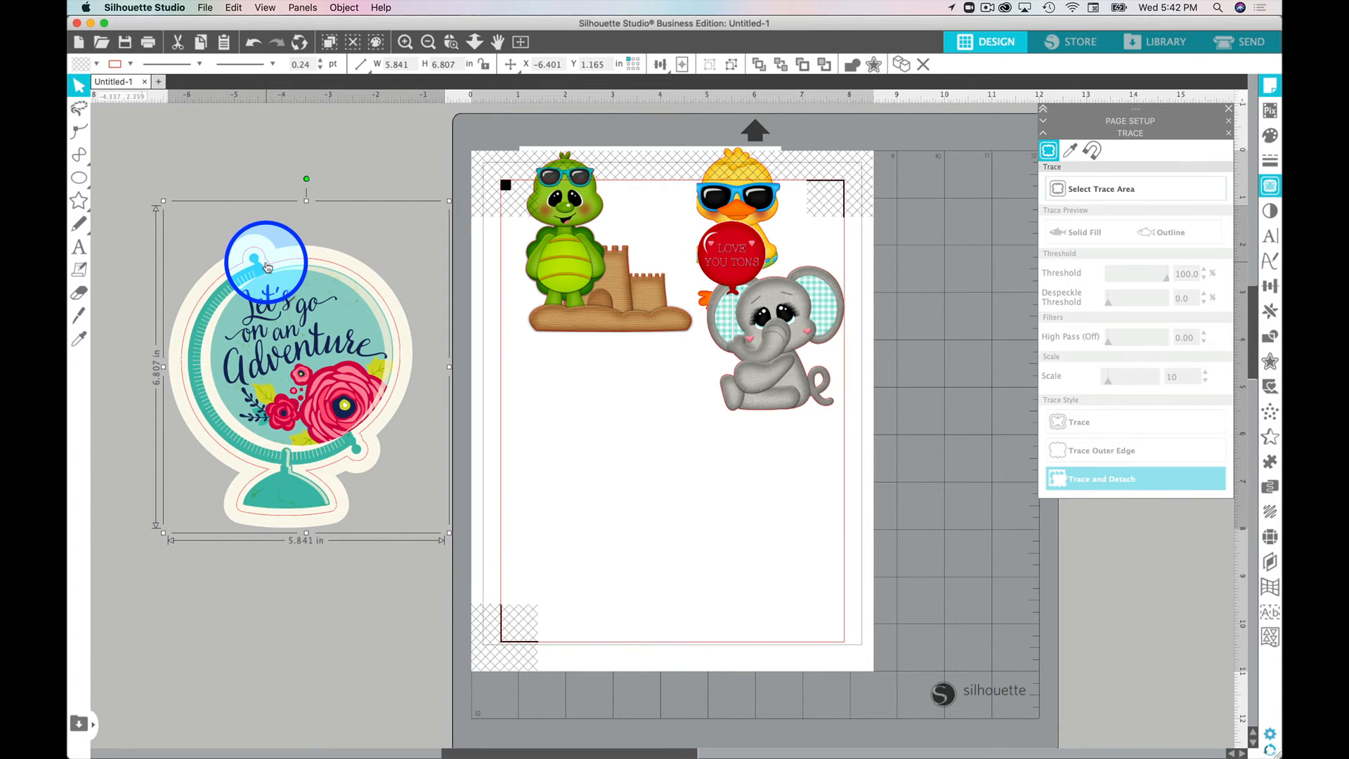
Place the elephant in the middle of the page and move the turtle over the page's right edge
{"action": "left_click_drag", "start_coordinate": [758, 365], "coordinate": [618, 477]}
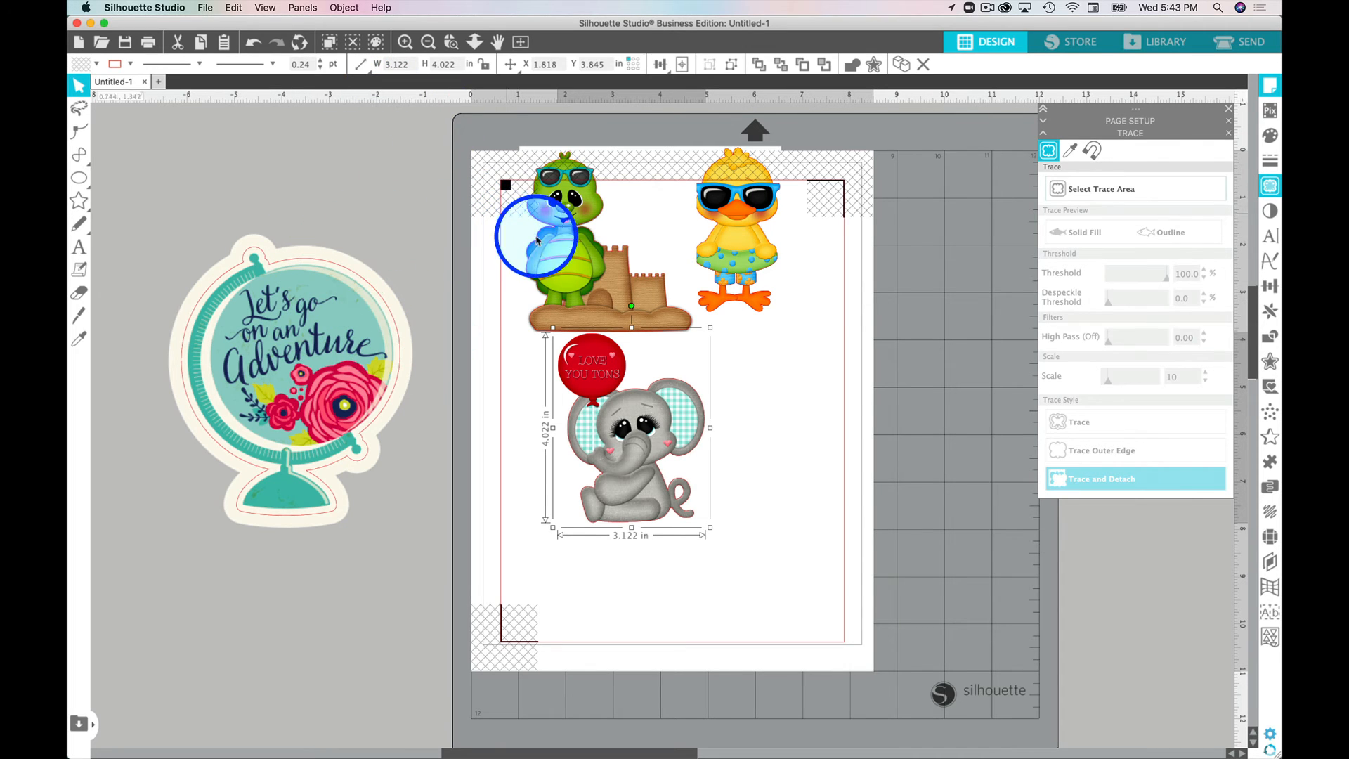
{"action": "left_click_drag", "start_coordinate": [542, 241], "coordinate": [814, 356]}
Ungroup the elephant, move its image down off the old cut line, and remove that line
{"action": "right_click", "coordinate": [641, 436]}
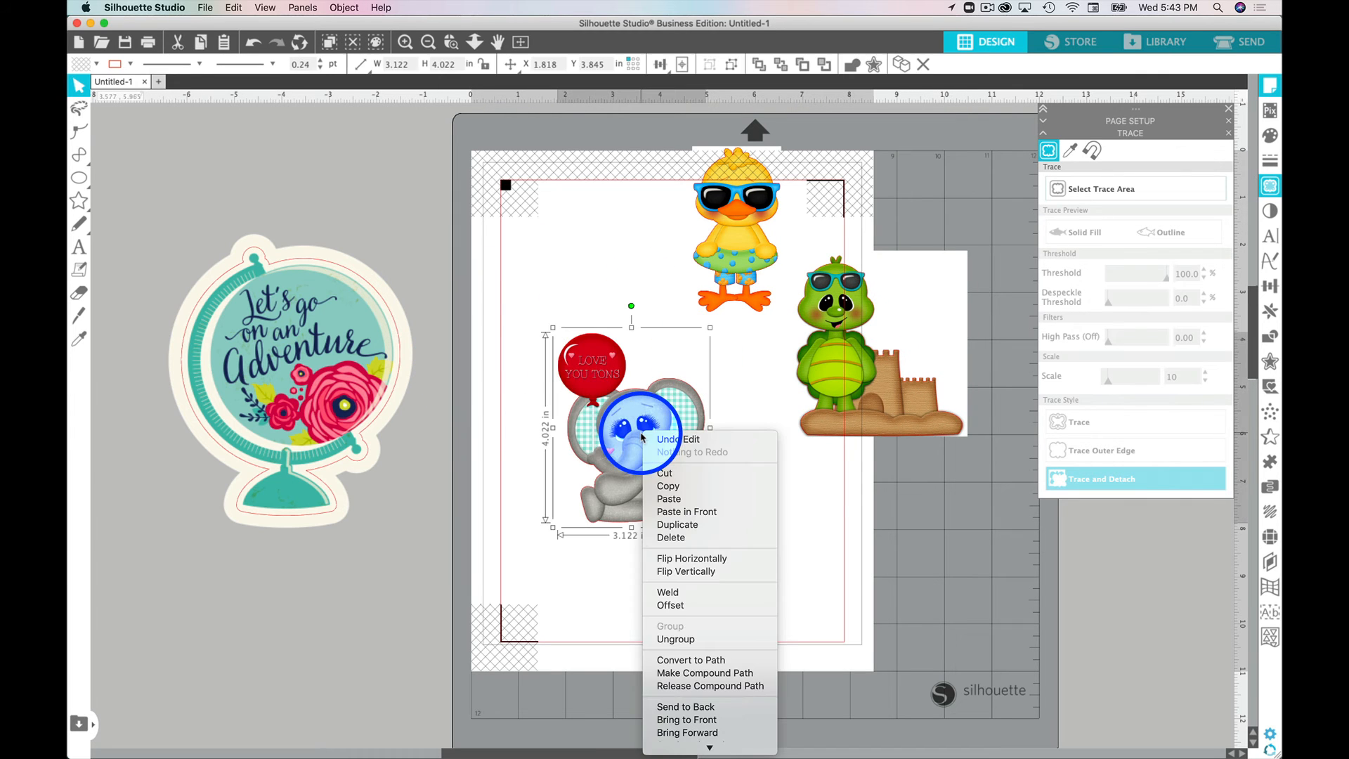
{"action": "left_click", "coordinate": [687, 639]}
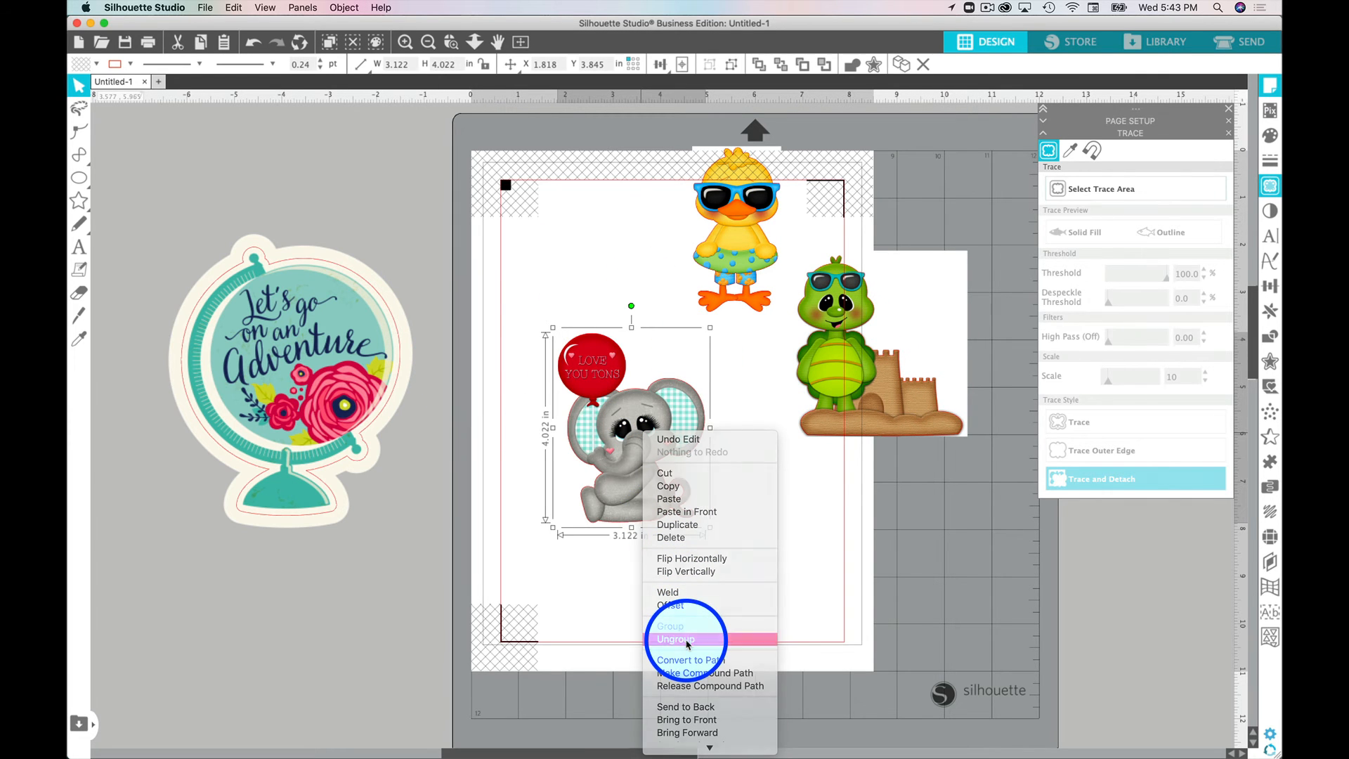
{"action": "left_click_drag", "start_coordinate": [636, 430], "coordinate": [608, 504]}
{"action": "left_click", "coordinate": [623, 391]}
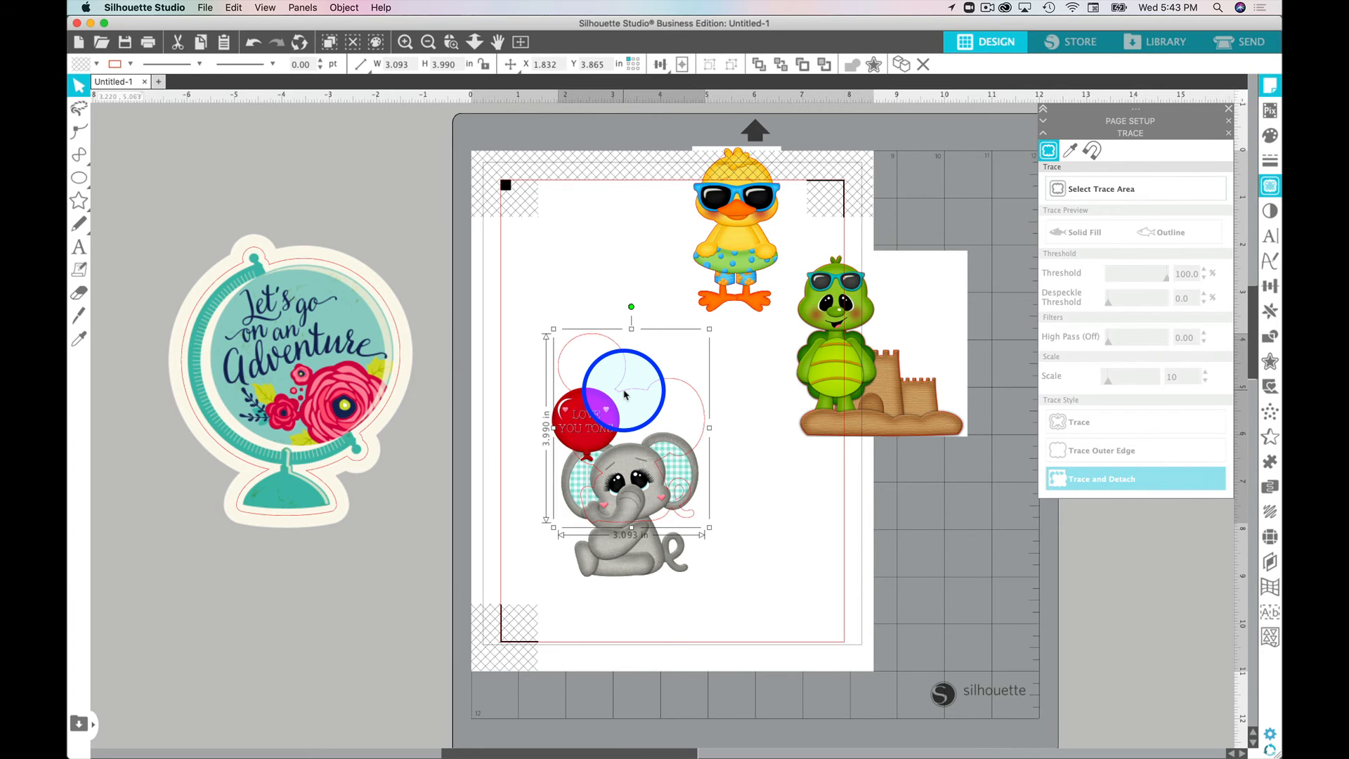
{"action": "left_click_drag", "start_coordinate": [624, 393], "coordinate": [618, 447]}
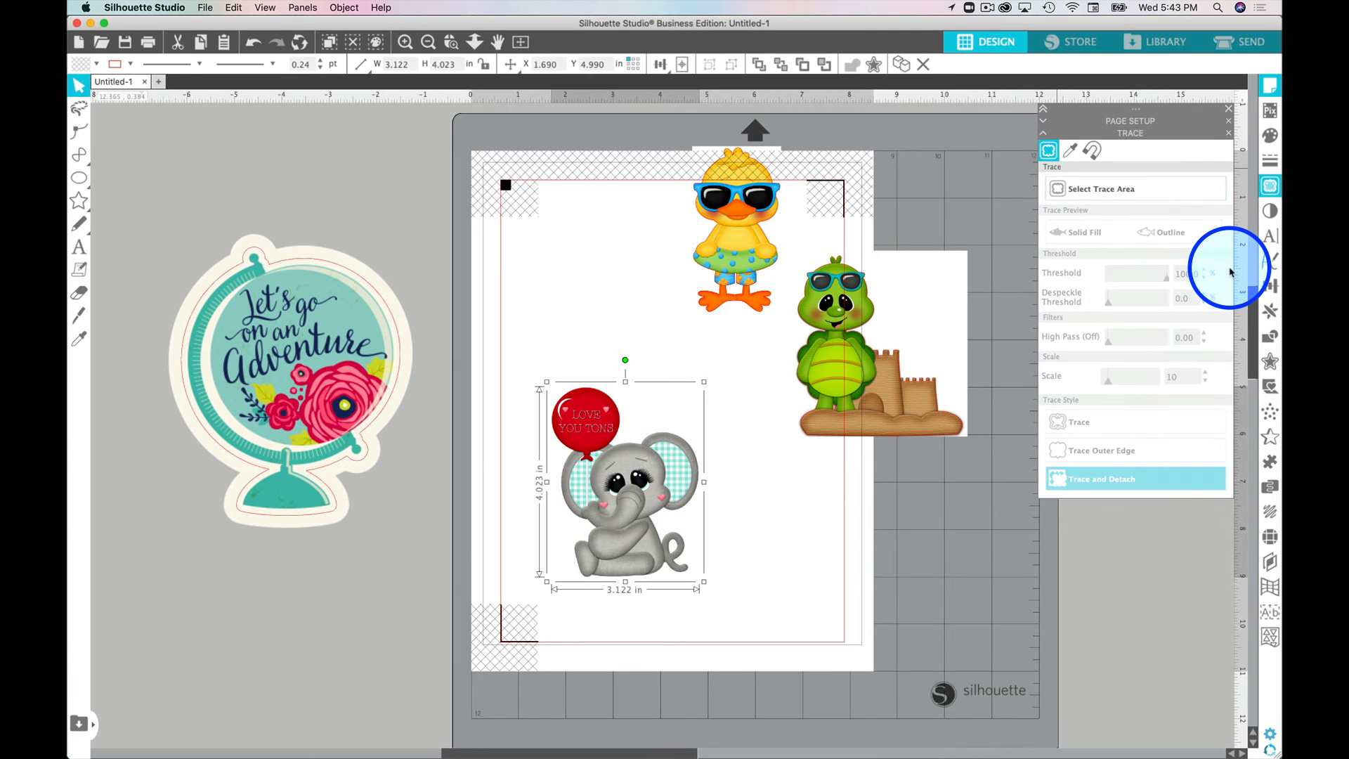
Offset the elephant's outline outward with rounded corners at a distance of 0.07 in and apply it
{"action": "left_click", "coordinate": [1268, 362]}
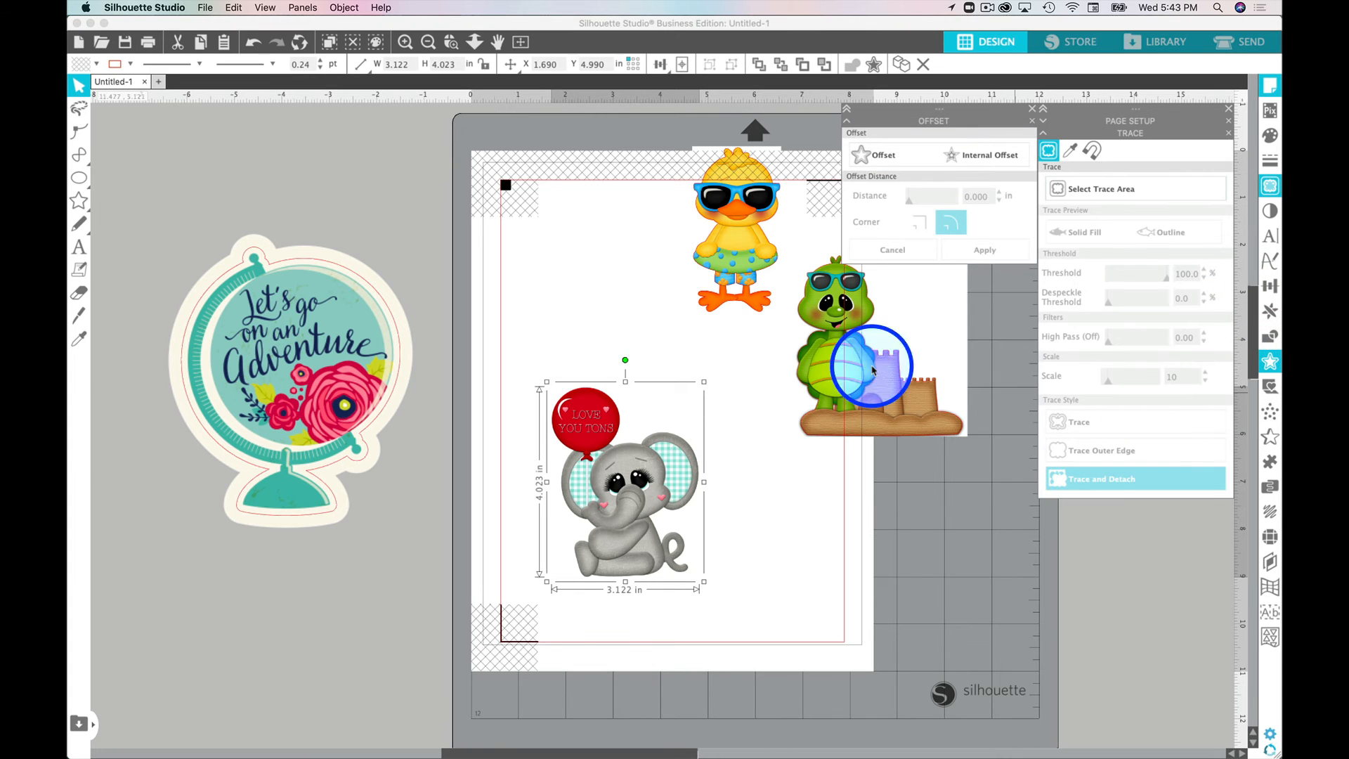
{"action": "left_click", "coordinate": [869, 167]}
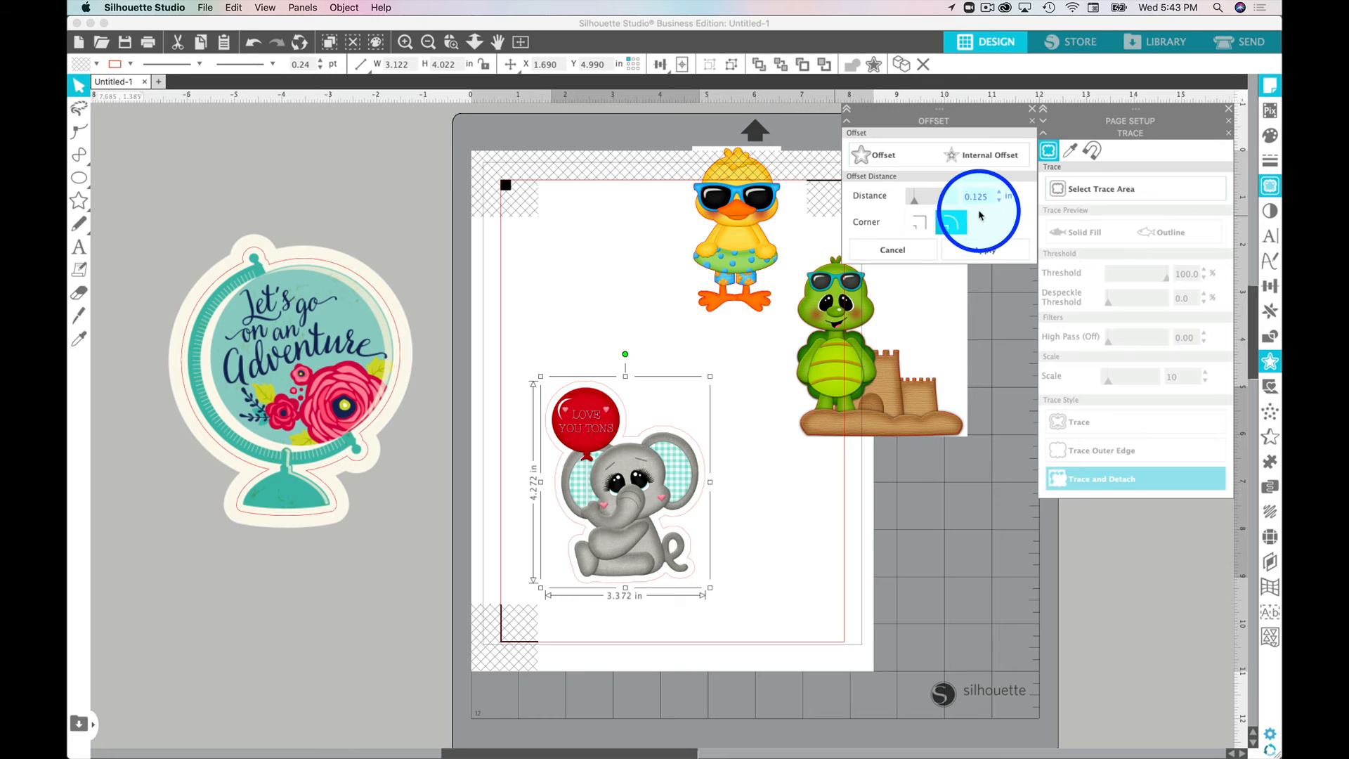
{"action": "left_click_drag", "start_coordinate": [991, 196], "coordinate": [848, 165]}
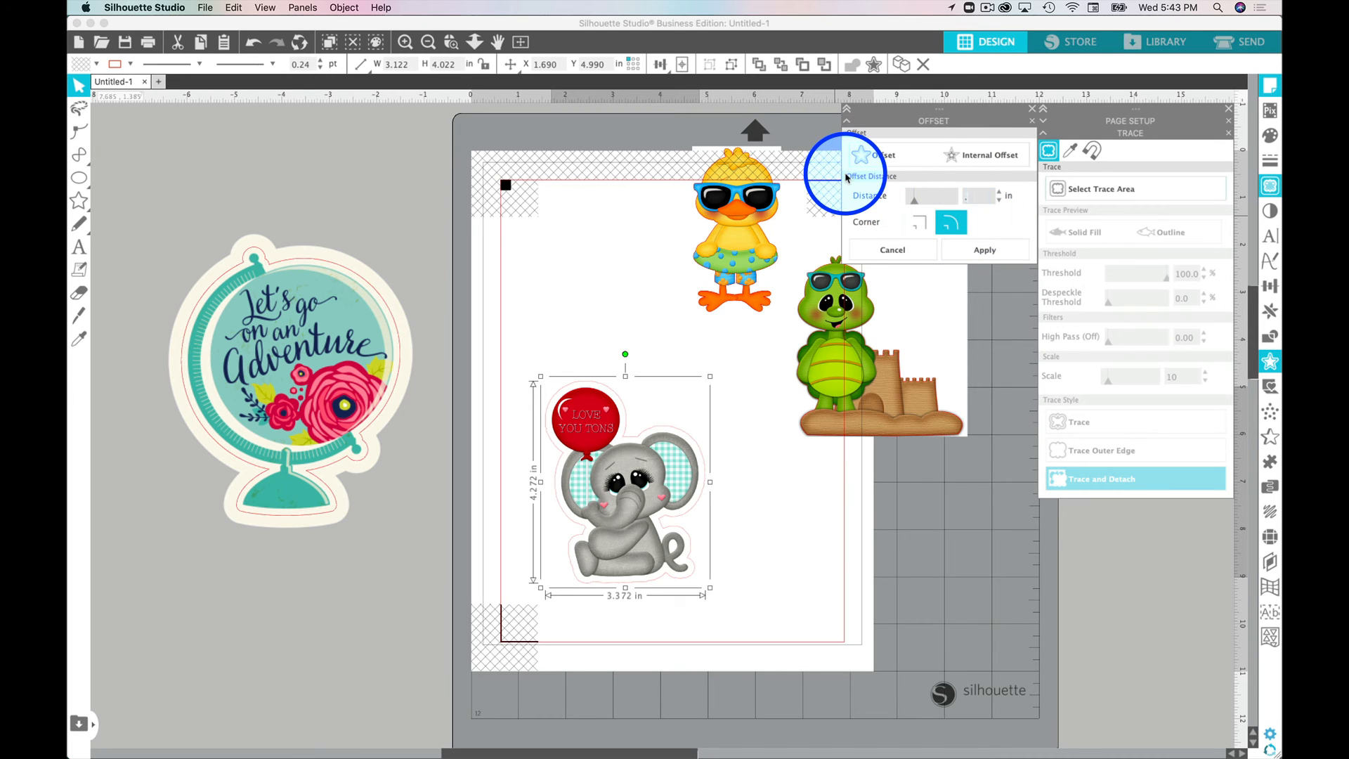
{"action": "type", "text": ".07"}
{"action": "key", "text": "Return"}
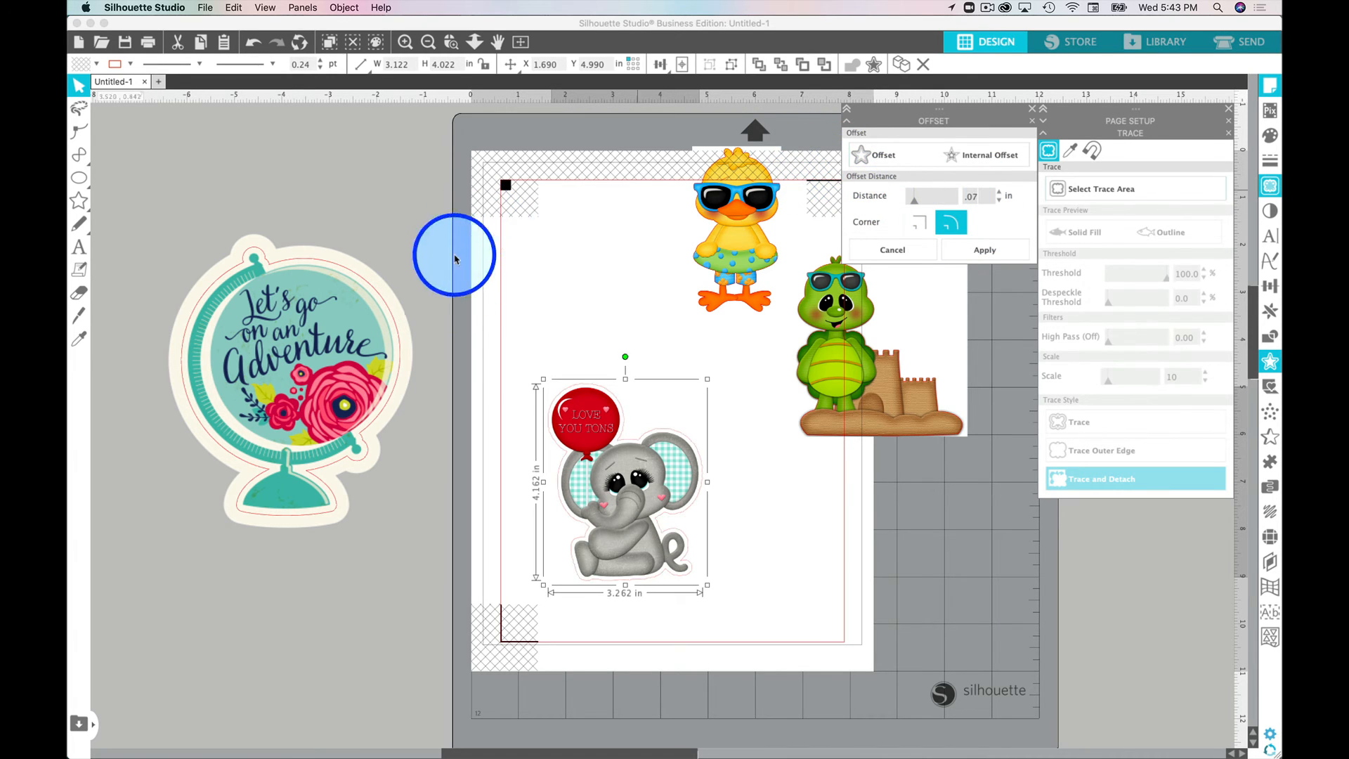
{"action": "left_click", "coordinate": [978, 263]}
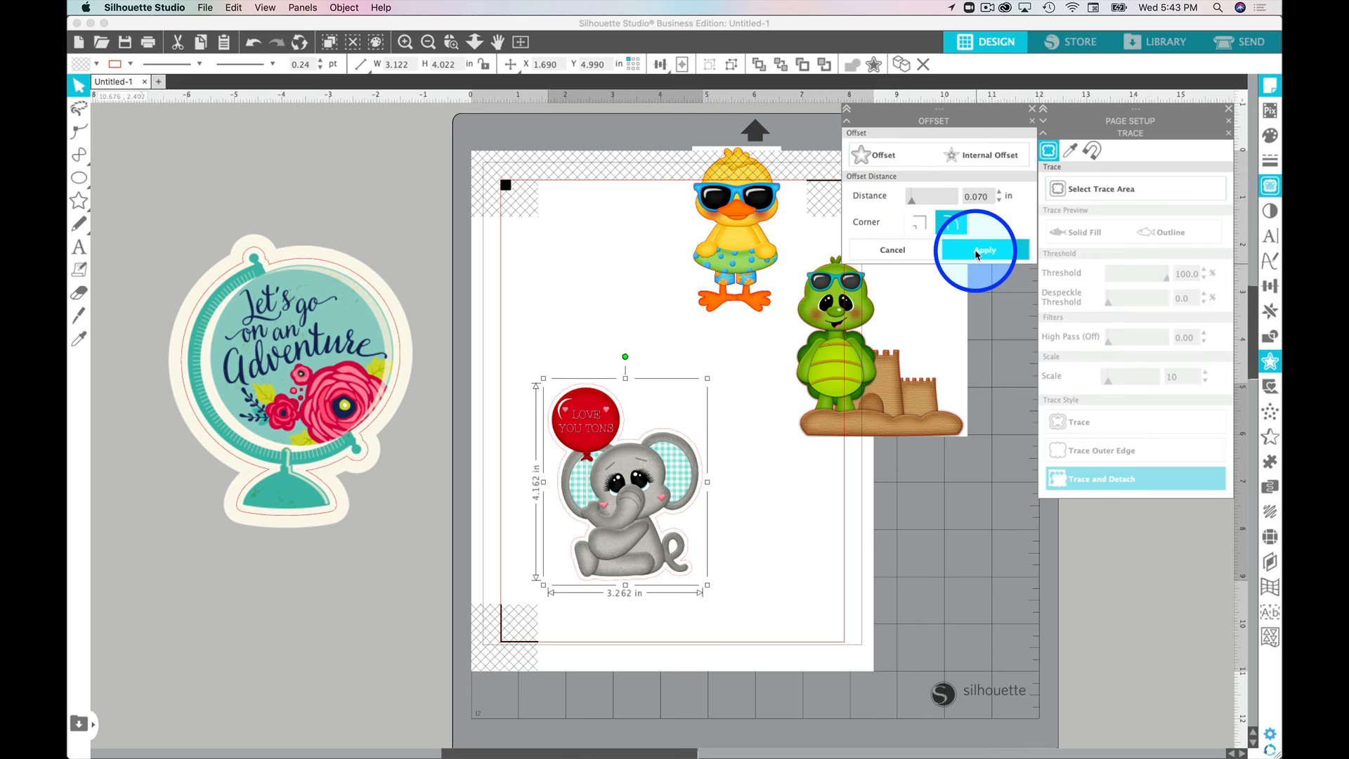
Select the elephant together with its offset line and check how they will cut in the send preview
{"action": "left_click", "coordinate": [657, 373]}
{"action": "left_click_drag", "start_coordinate": [543, 349], "coordinate": [667, 502]}
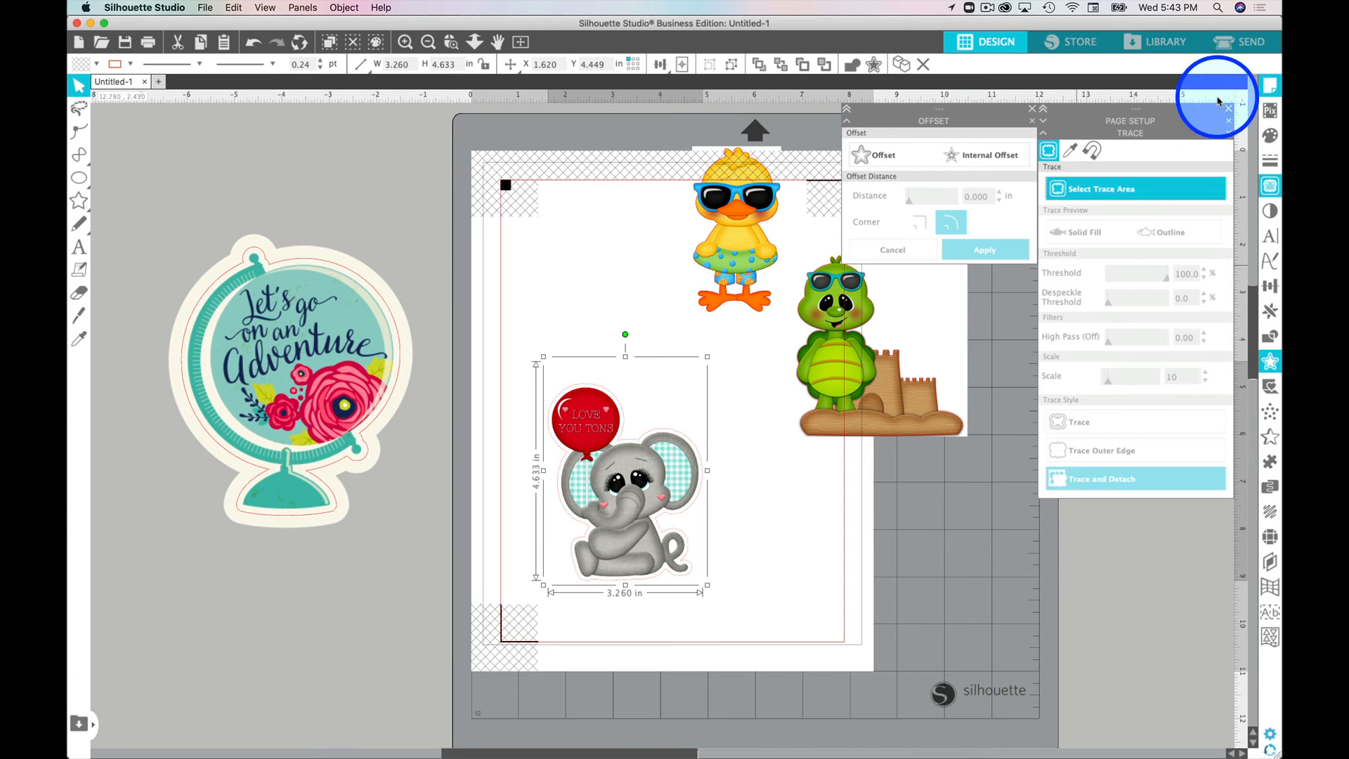
{"action": "left_click", "coordinate": [1273, 44]}
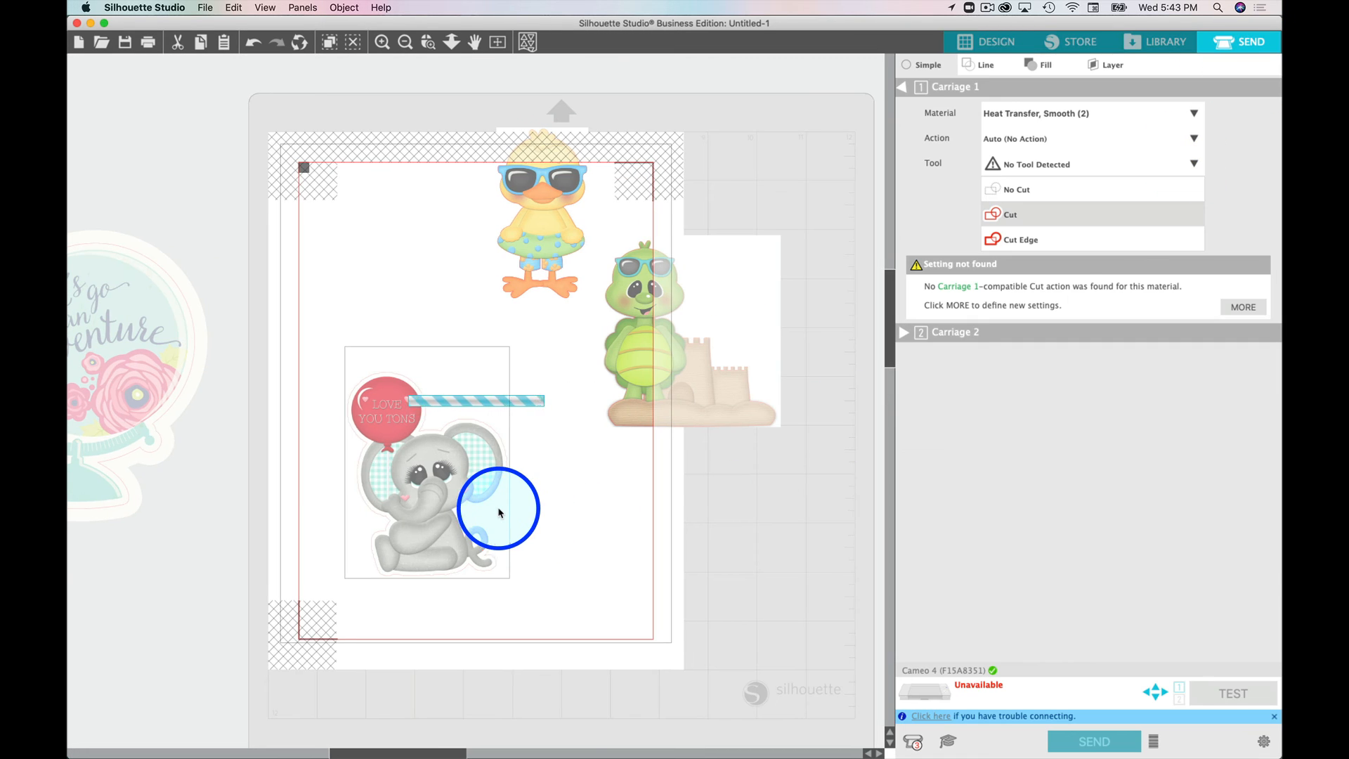
{"action": "left_click", "coordinate": [1003, 45]}
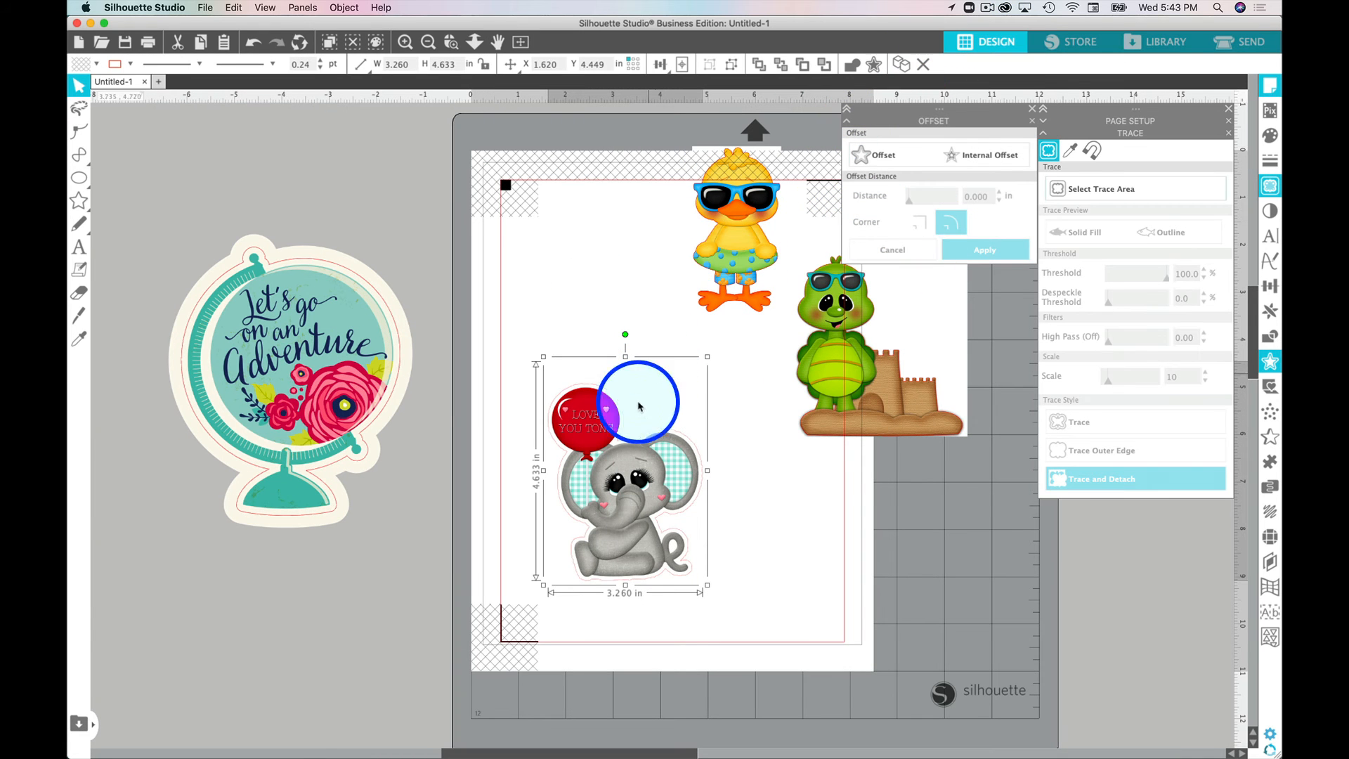
Ungroup the elephant from its offset line, select the image alone, and check its cut lines in the send preview
{"action": "right_click", "coordinate": [635, 500]}
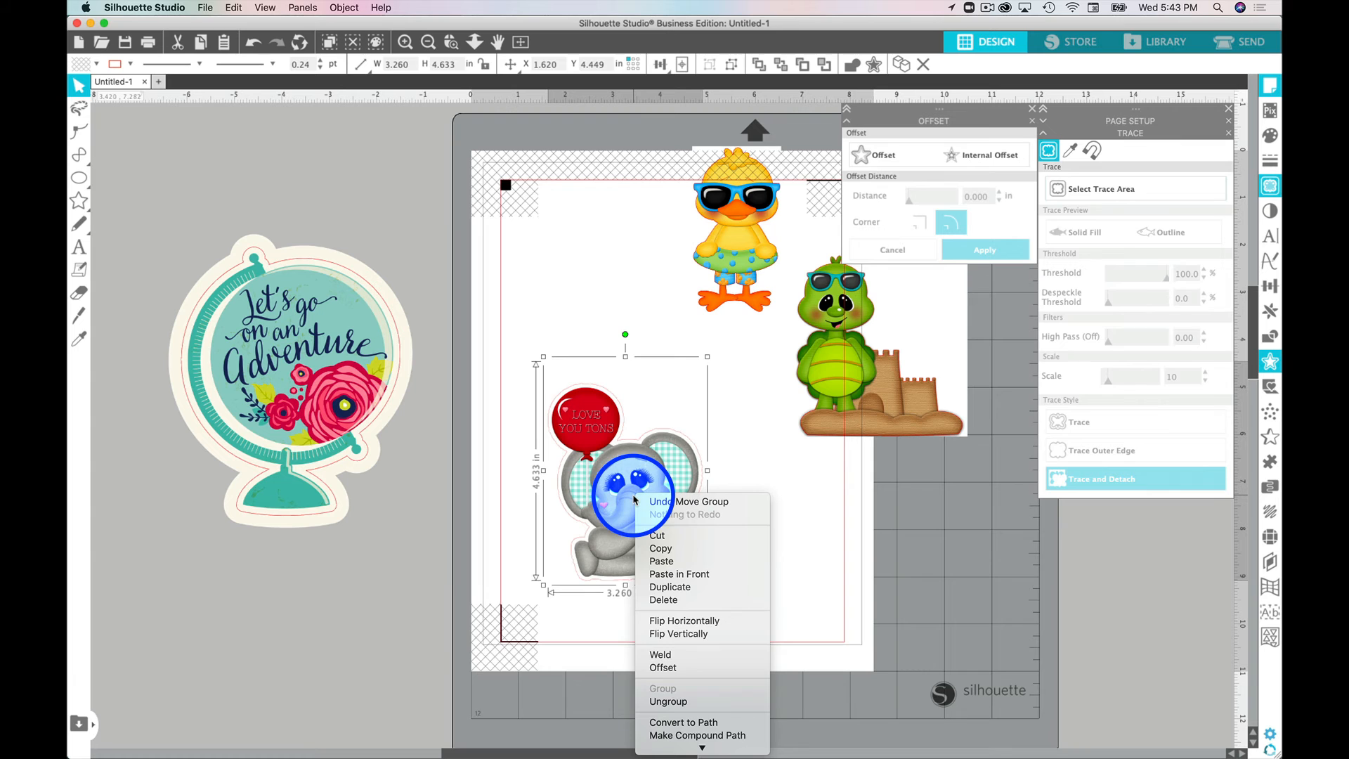
{"action": "left_click", "coordinate": [704, 701]}
{"action": "left_click", "coordinate": [617, 453]}
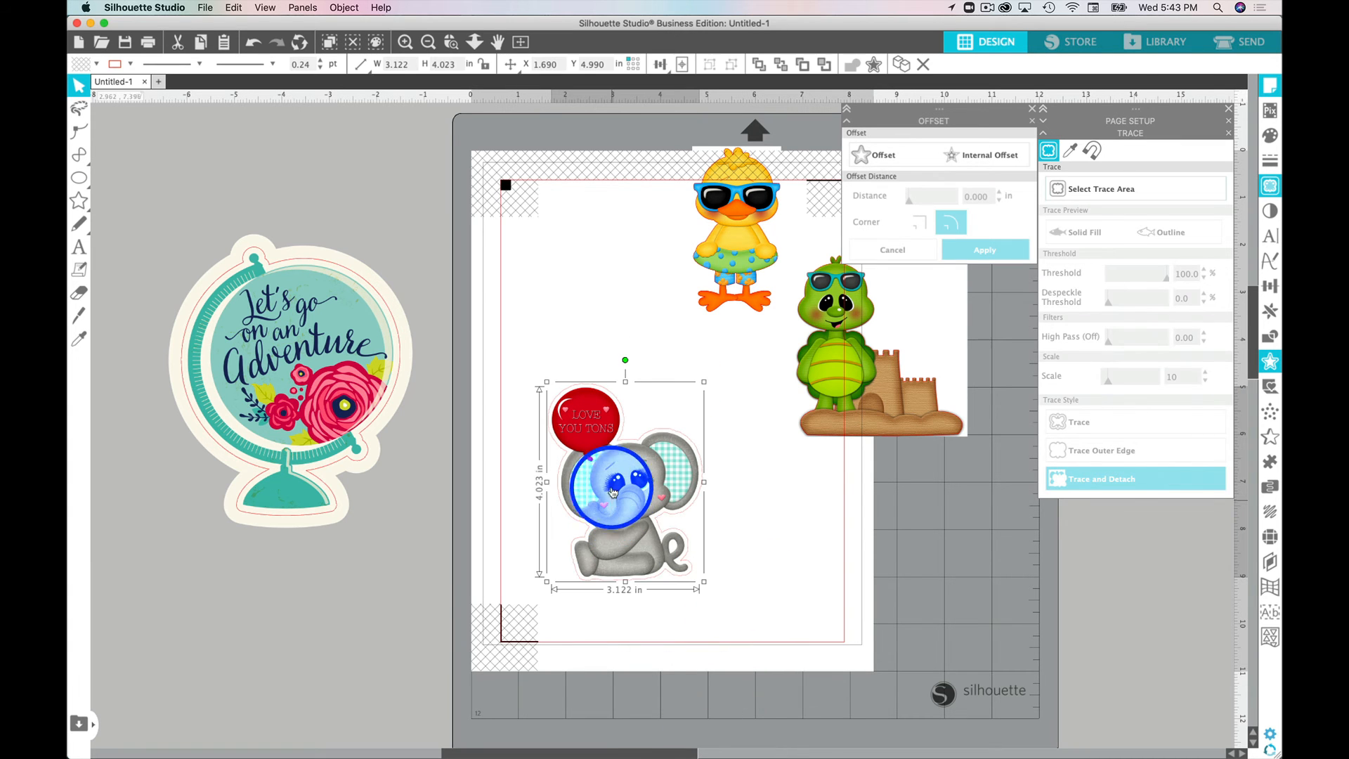
{"action": "left_click", "coordinate": [1238, 43]}
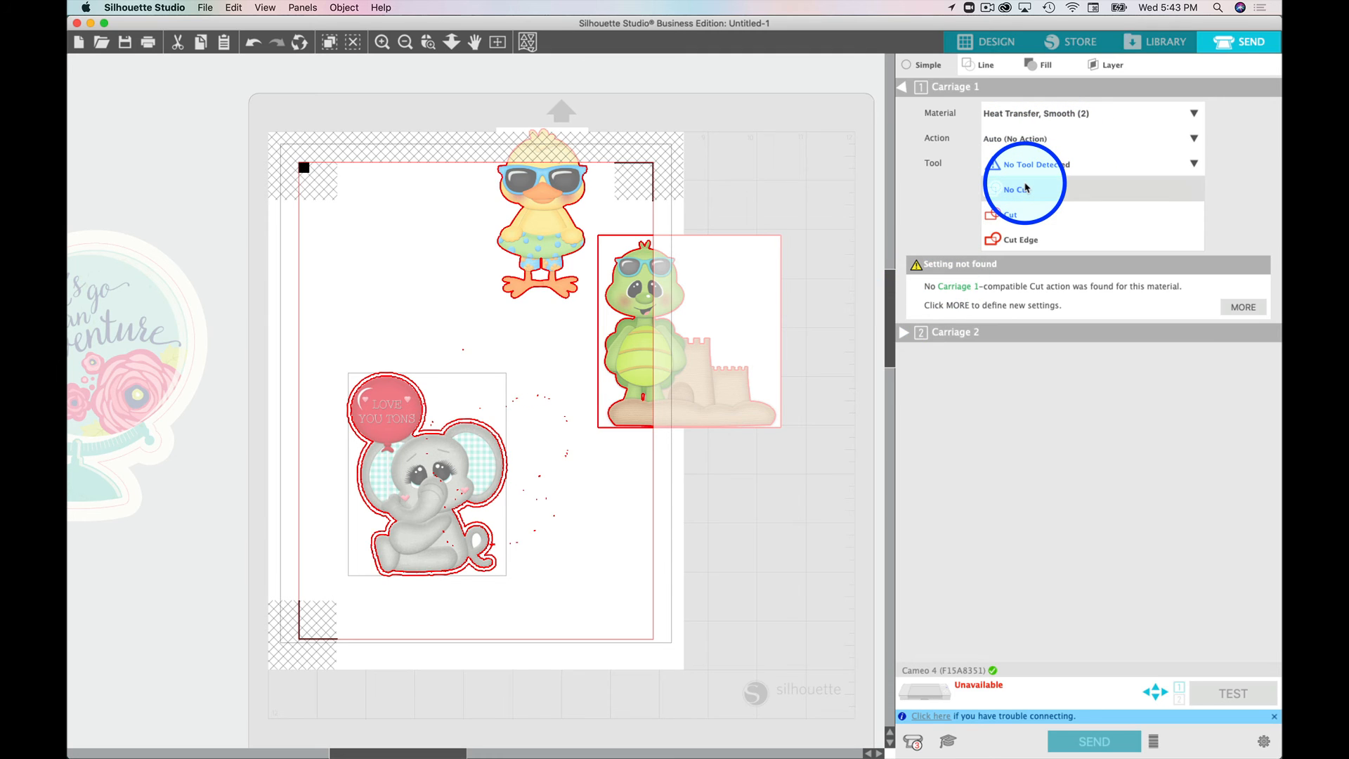
{"action": "left_click", "coordinate": [987, 44]}
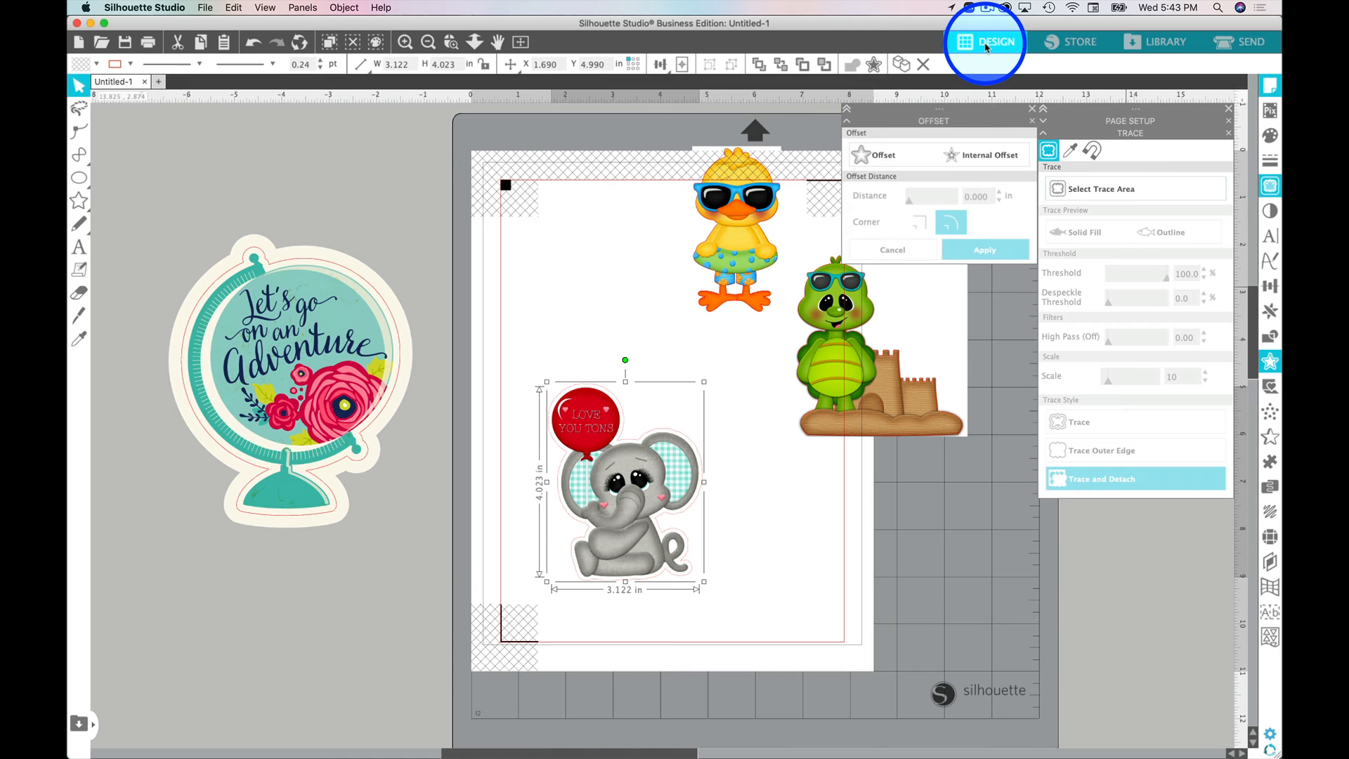
Select the elephant image and its offset line together and group them
{"action": "left_click_drag", "start_coordinate": [527, 329], "coordinate": [651, 501]}
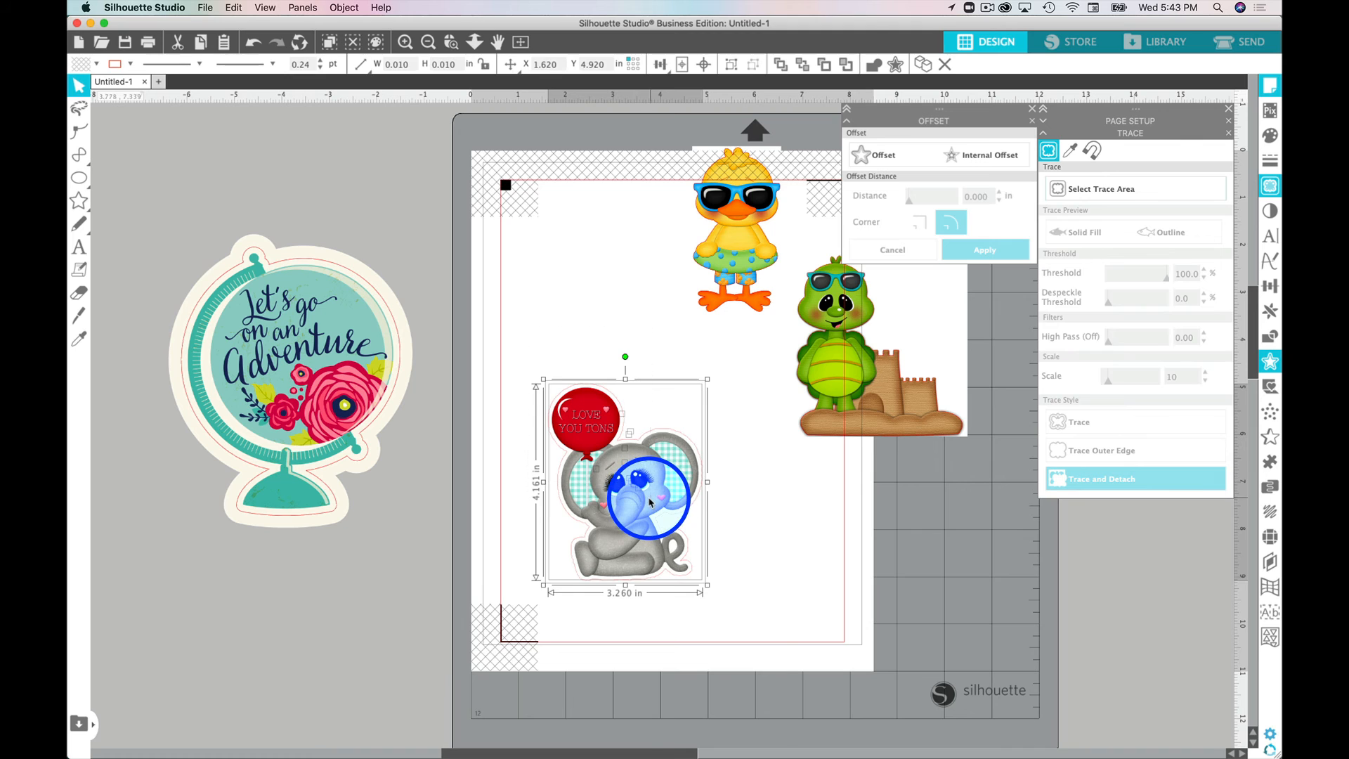
{"action": "right_click", "coordinate": [649, 501]}
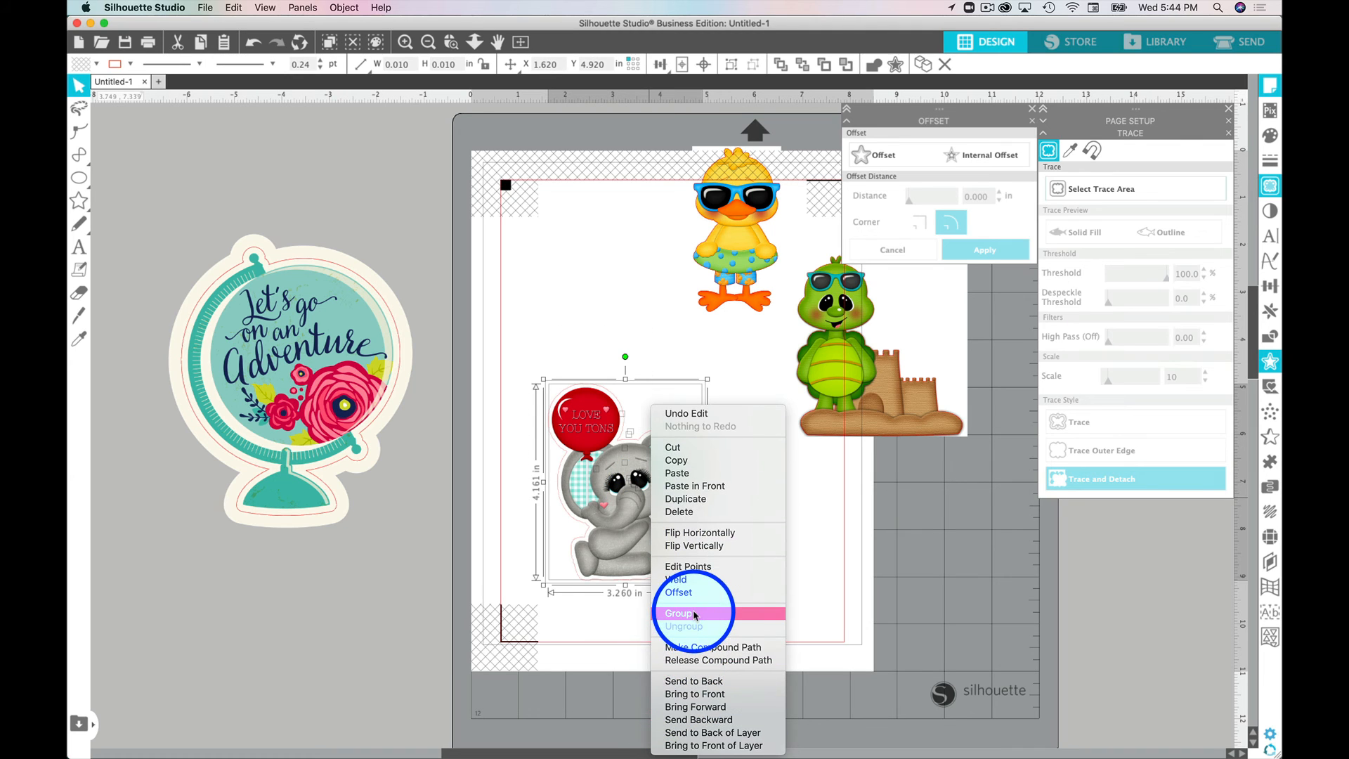
{"action": "left_click", "coordinate": [694, 614]}
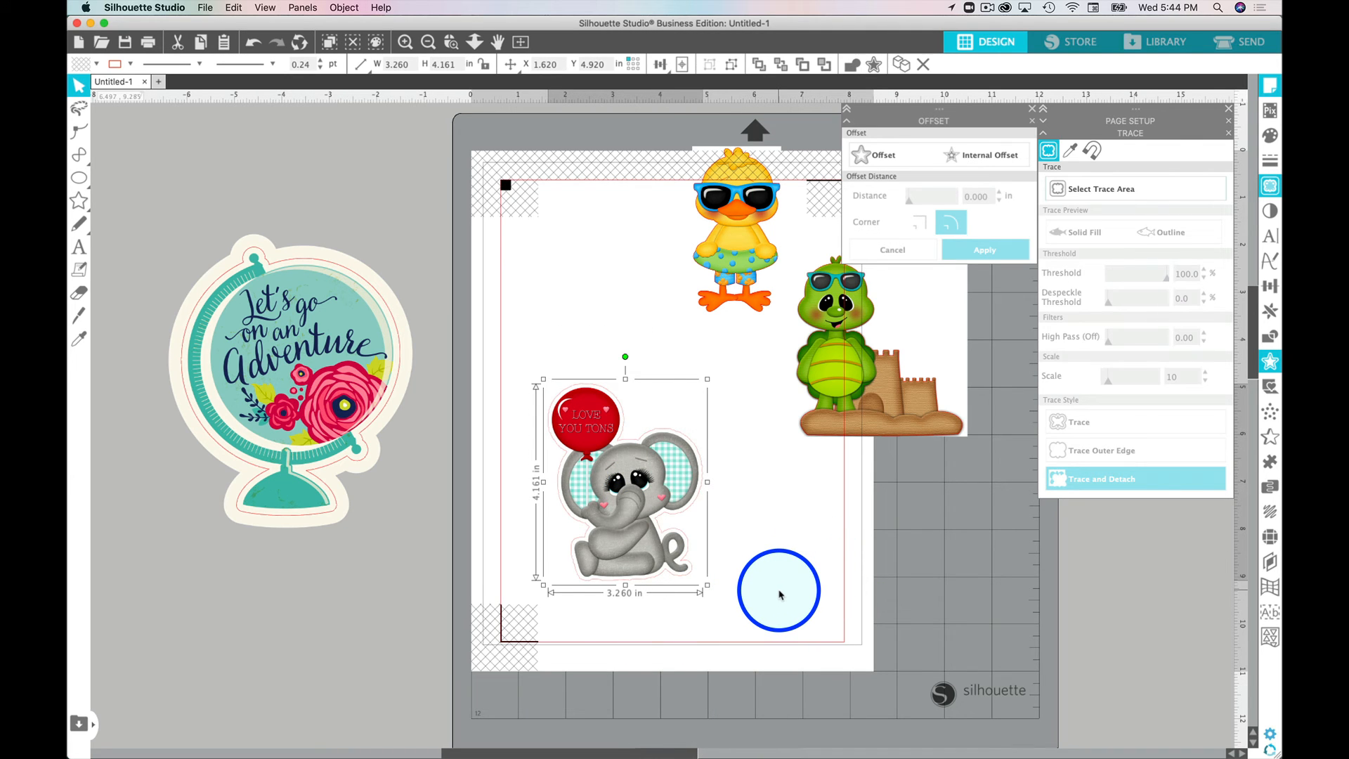
Arrange the designs inside the cut area: elephant at the lower left of the page, duck above it, and turtle beside the duck
{"action": "left_click_drag", "start_coordinate": [648, 487], "coordinate": [629, 543]}
{"action": "left_click_drag", "start_coordinate": [740, 258], "coordinate": [571, 338]}
{"action": "left_click_drag", "start_coordinate": [927, 352], "coordinate": [752, 362]}
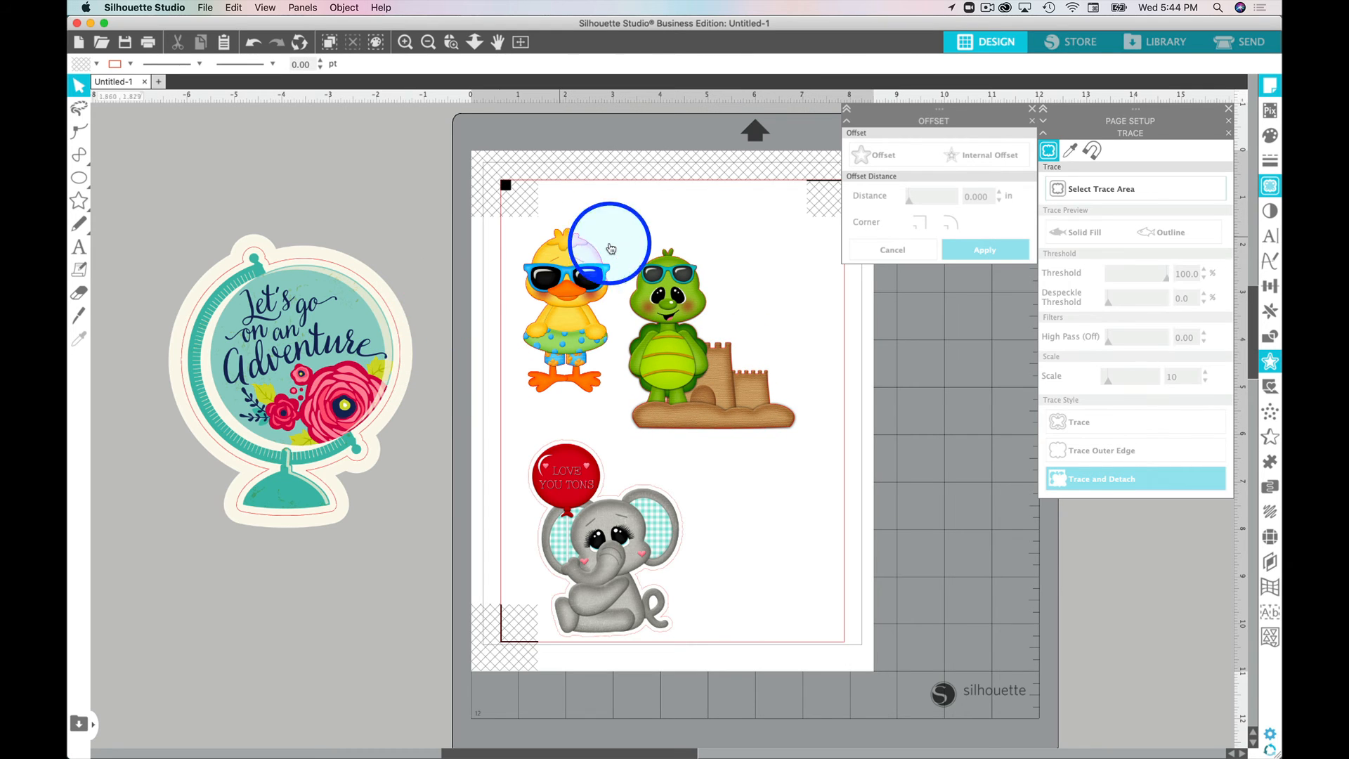
Close the offset settings and examine the registration mark settings, including the advanced inset options for each side
{"action": "left_click", "coordinate": [1032, 110]}
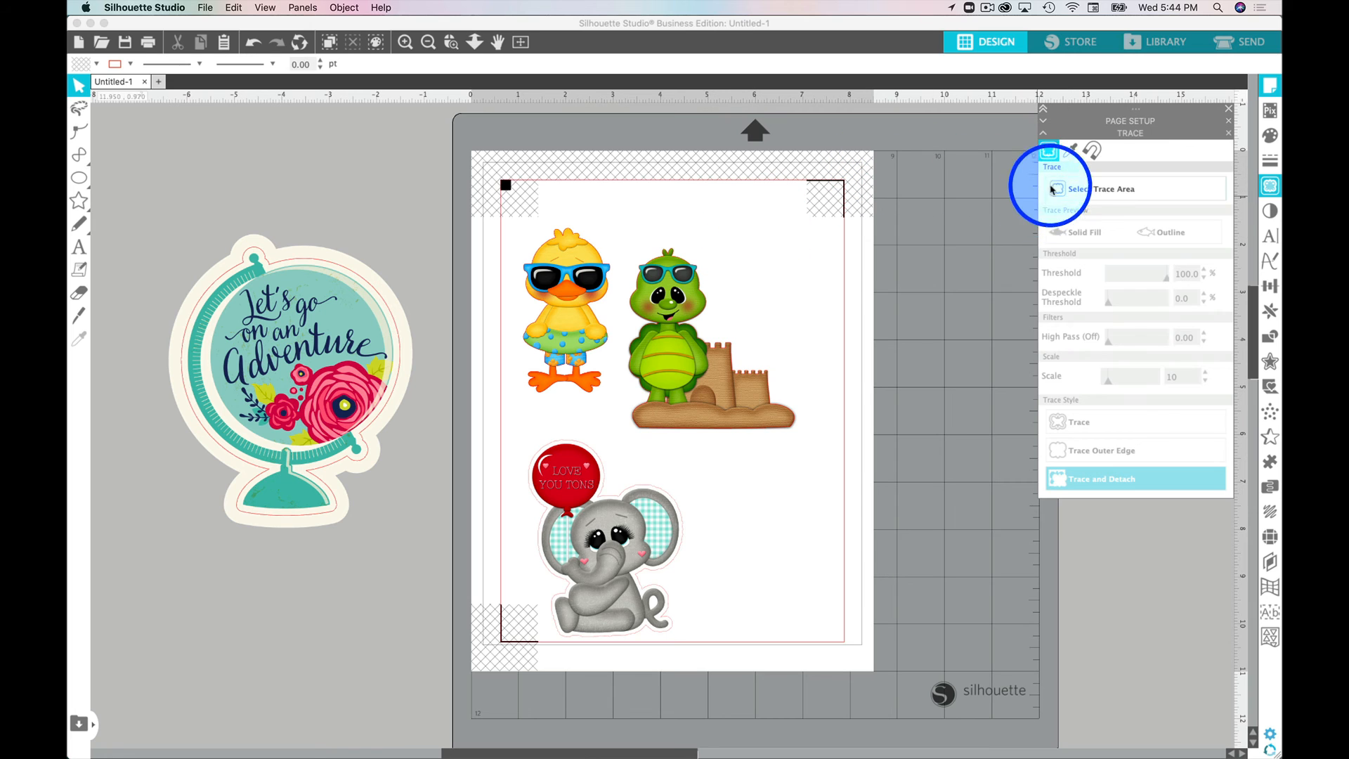
{"action": "left_click", "coordinate": [1043, 122]}
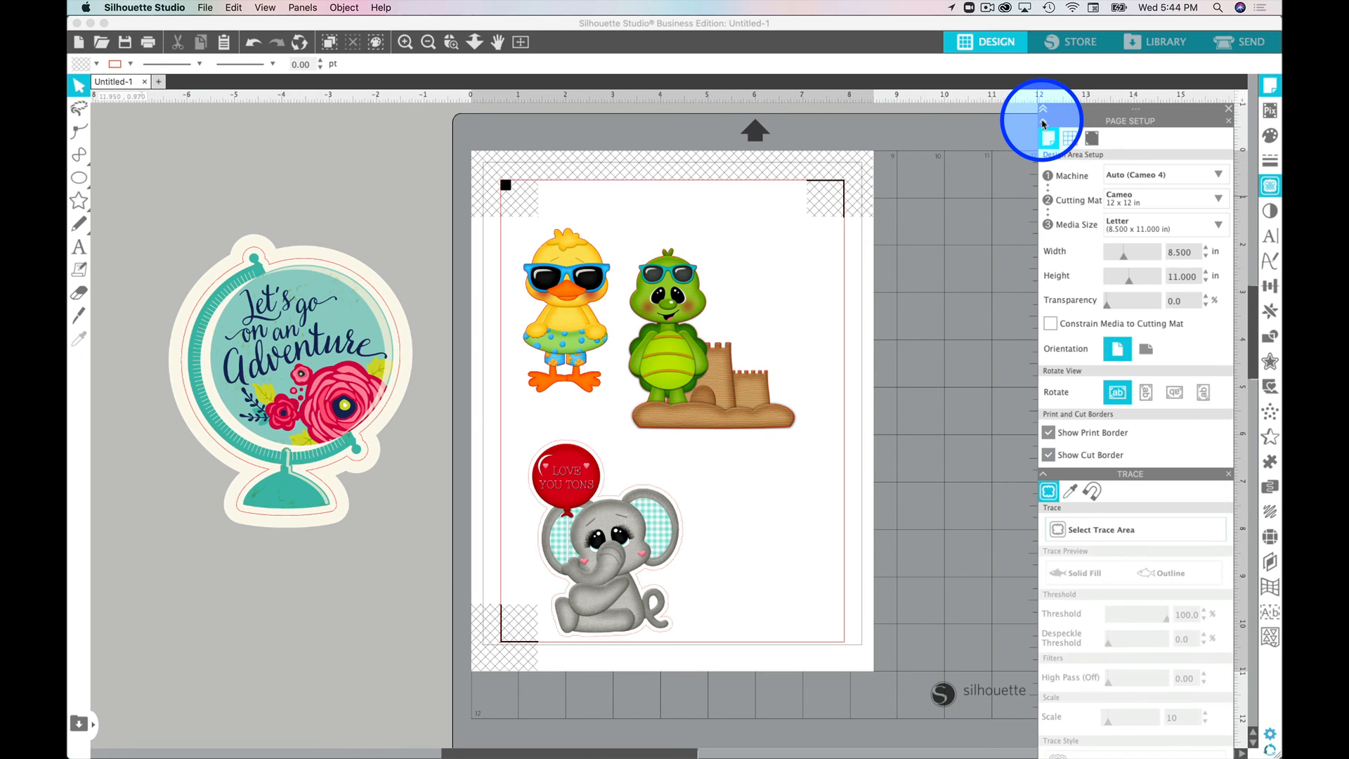
{"action": "left_click", "coordinate": [1091, 140]}
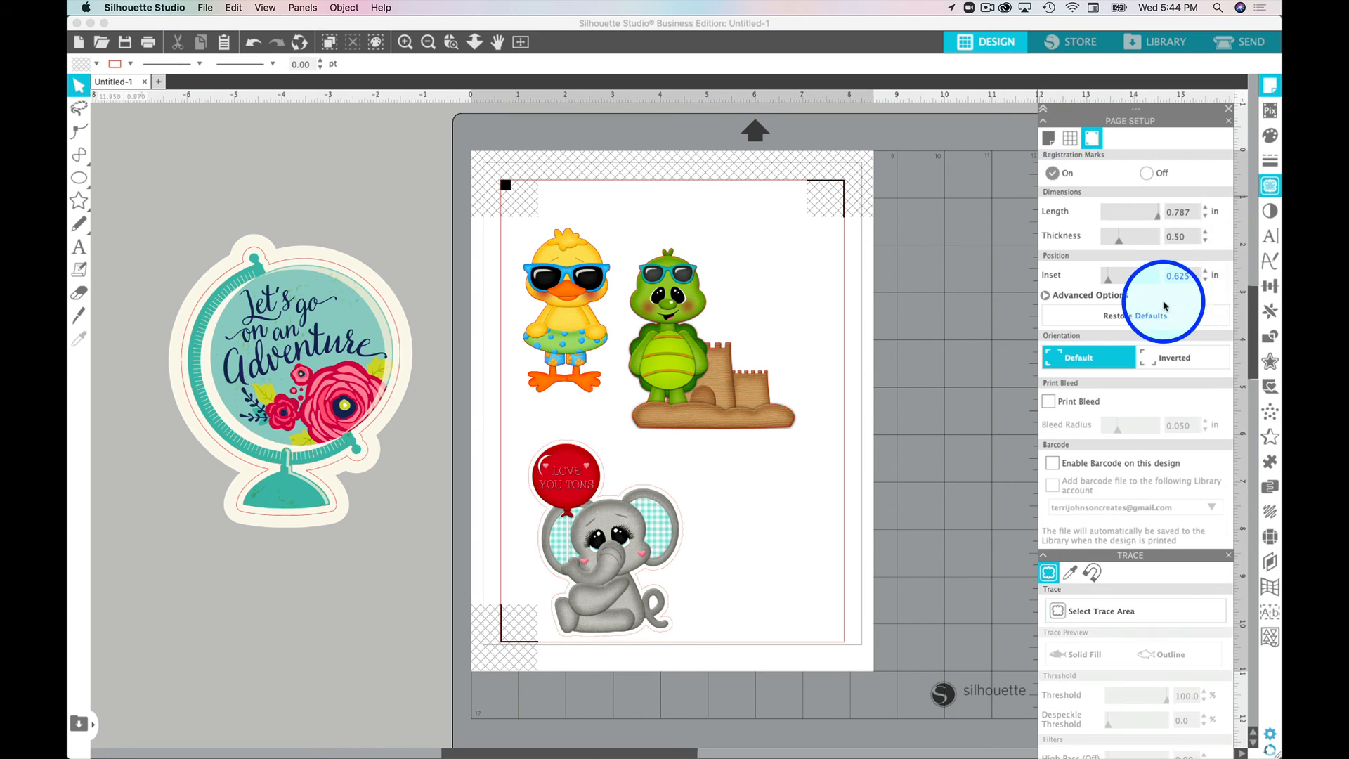
{"action": "left_click", "coordinate": [1044, 296]}
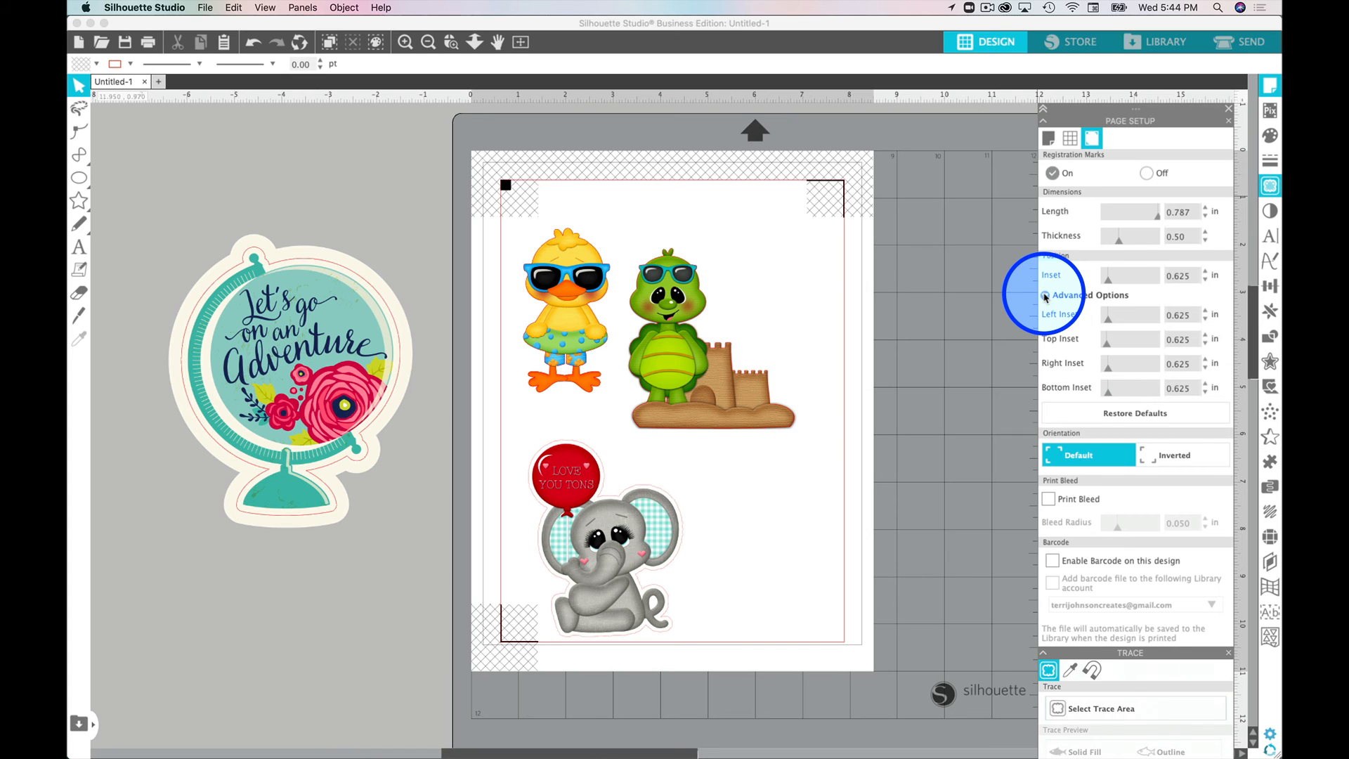
{"action": "left_click", "coordinate": [1044, 296]}
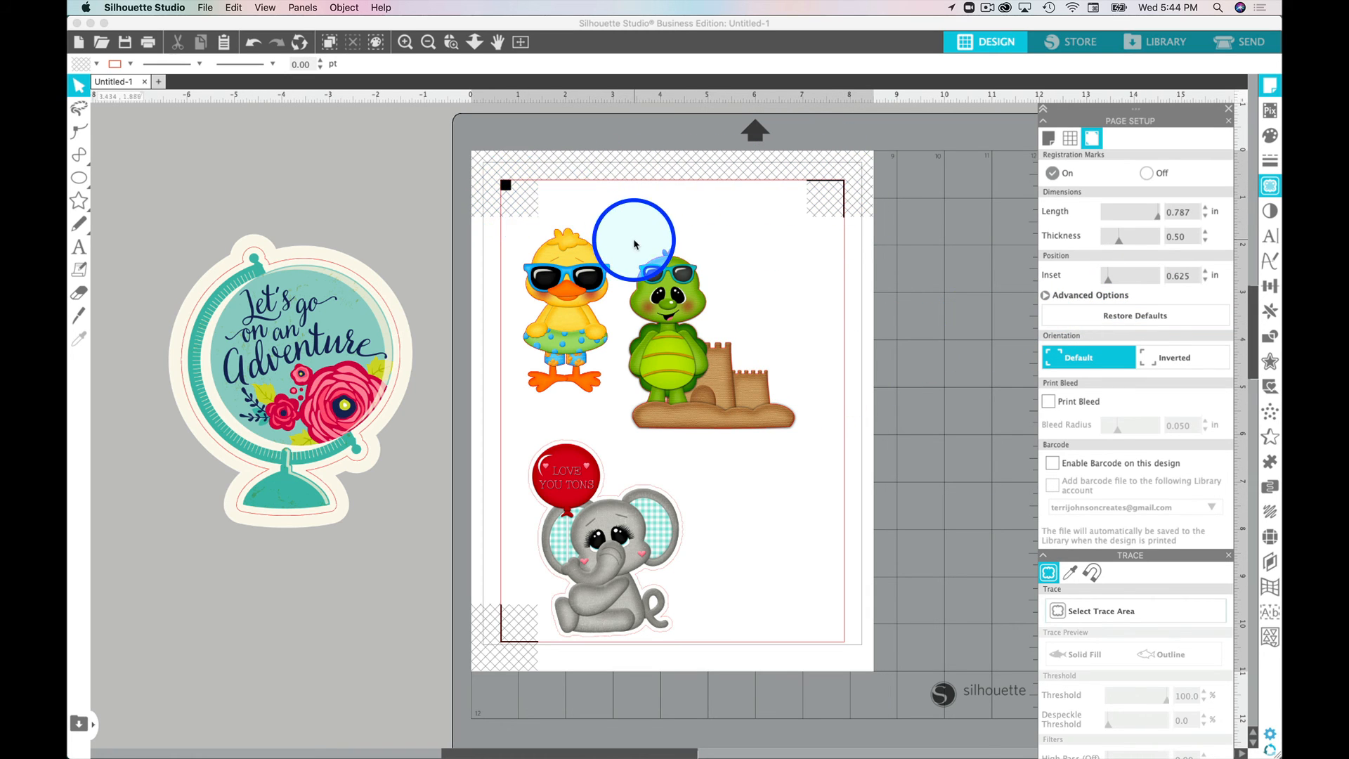
Shrink the globe design to about 3.61 × 4.21 in and place it on the page beside the elephant
{"action": "left_click", "coordinate": [346, 317]}
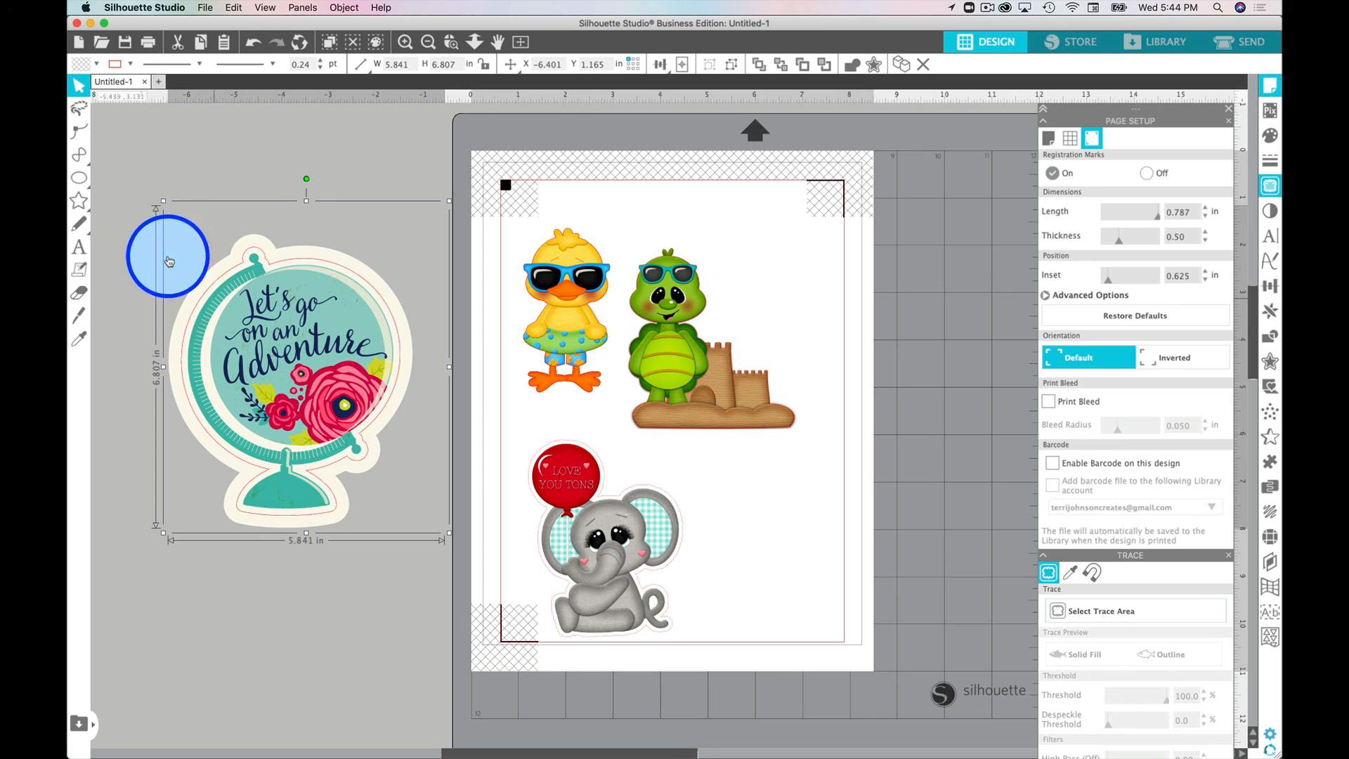
{"action": "left_click_drag", "start_coordinate": [165, 205], "coordinate": [270, 326]}
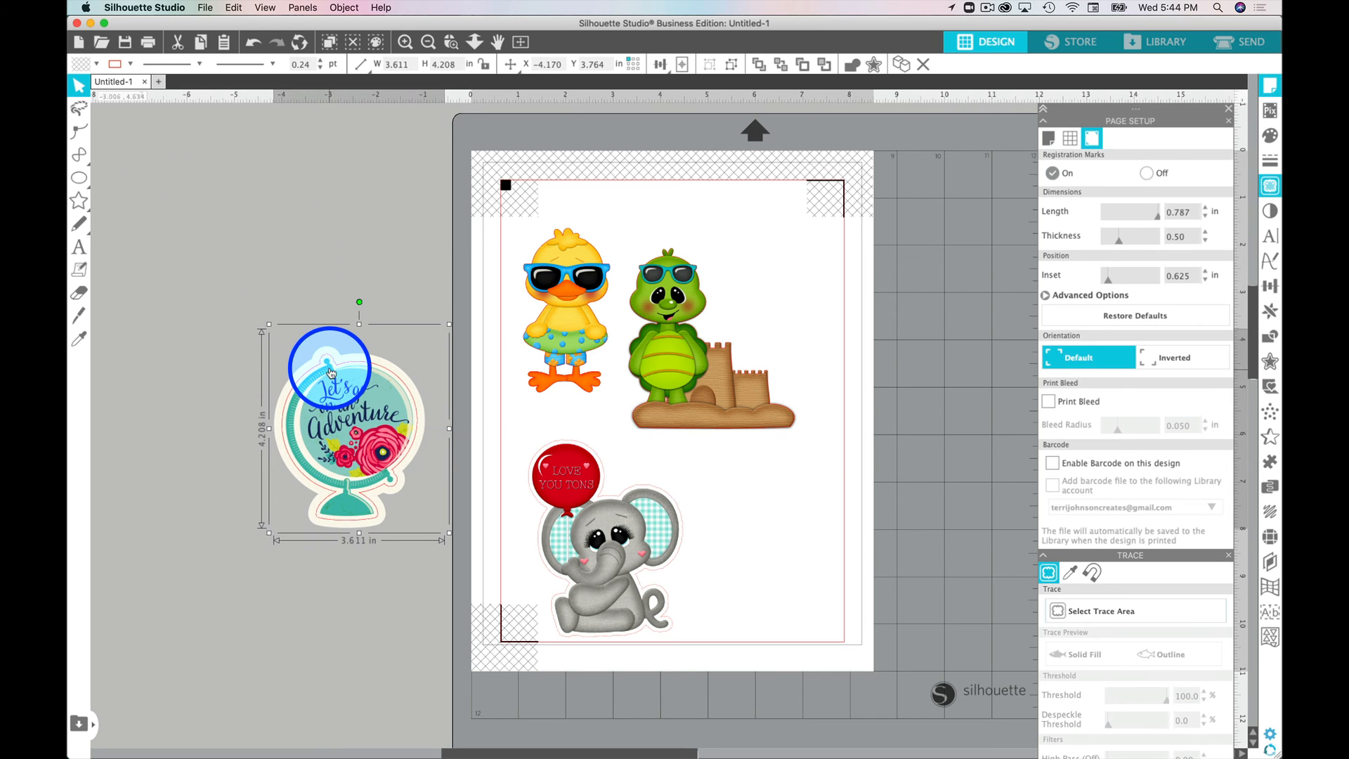
{"action": "left_click_drag", "start_coordinate": [330, 373], "coordinate": [758, 511]}
Move the elephant slightly up, the turtle up and to the right, and the duck slightly right to space the designs evenly
{"action": "left_click_drag", "start_coordinate": [586, 540], "coordinate": [587, 521]}
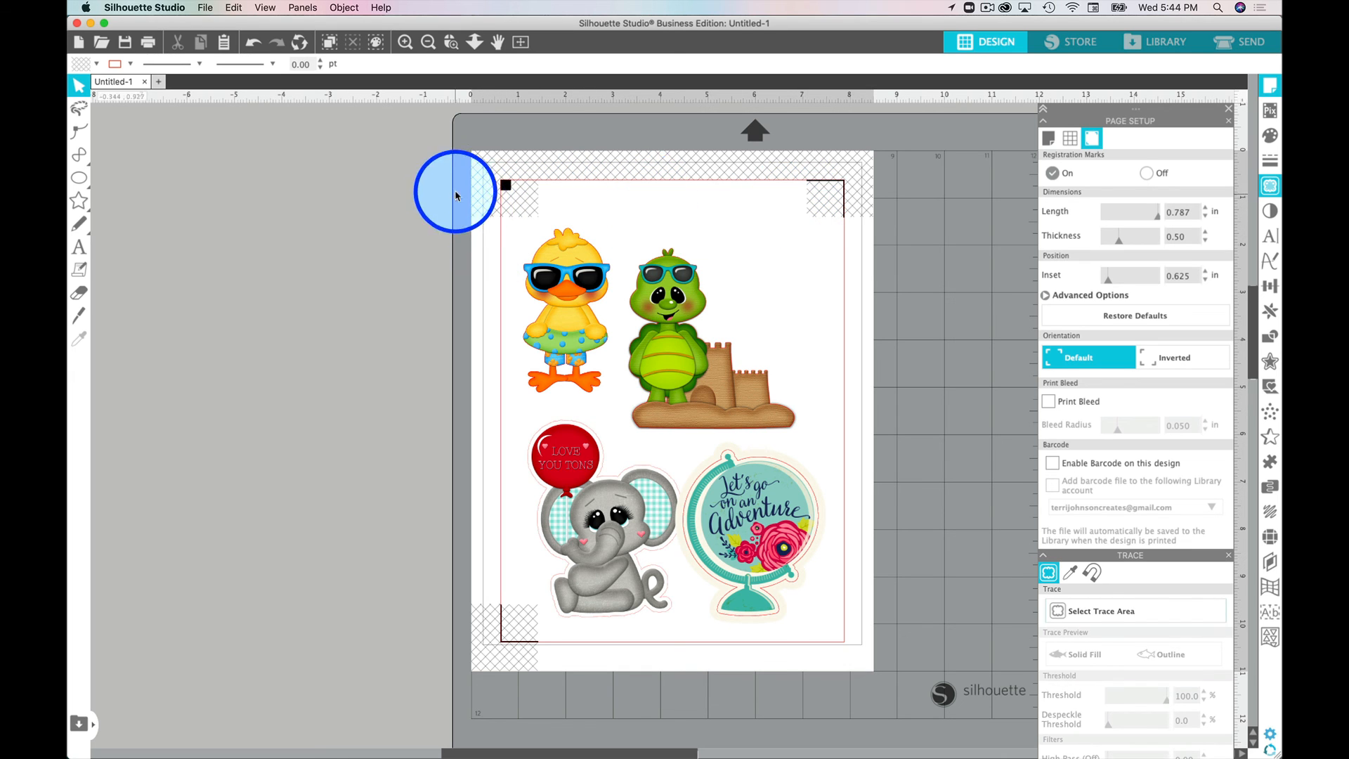
{"action": "left_click_drag", "start_coordinate": [659, 346], "coordinate": [698, 315]}
{"action": "left_click_drag", "start_coordinate": [561, 339], "coordinate": [571, 336]}
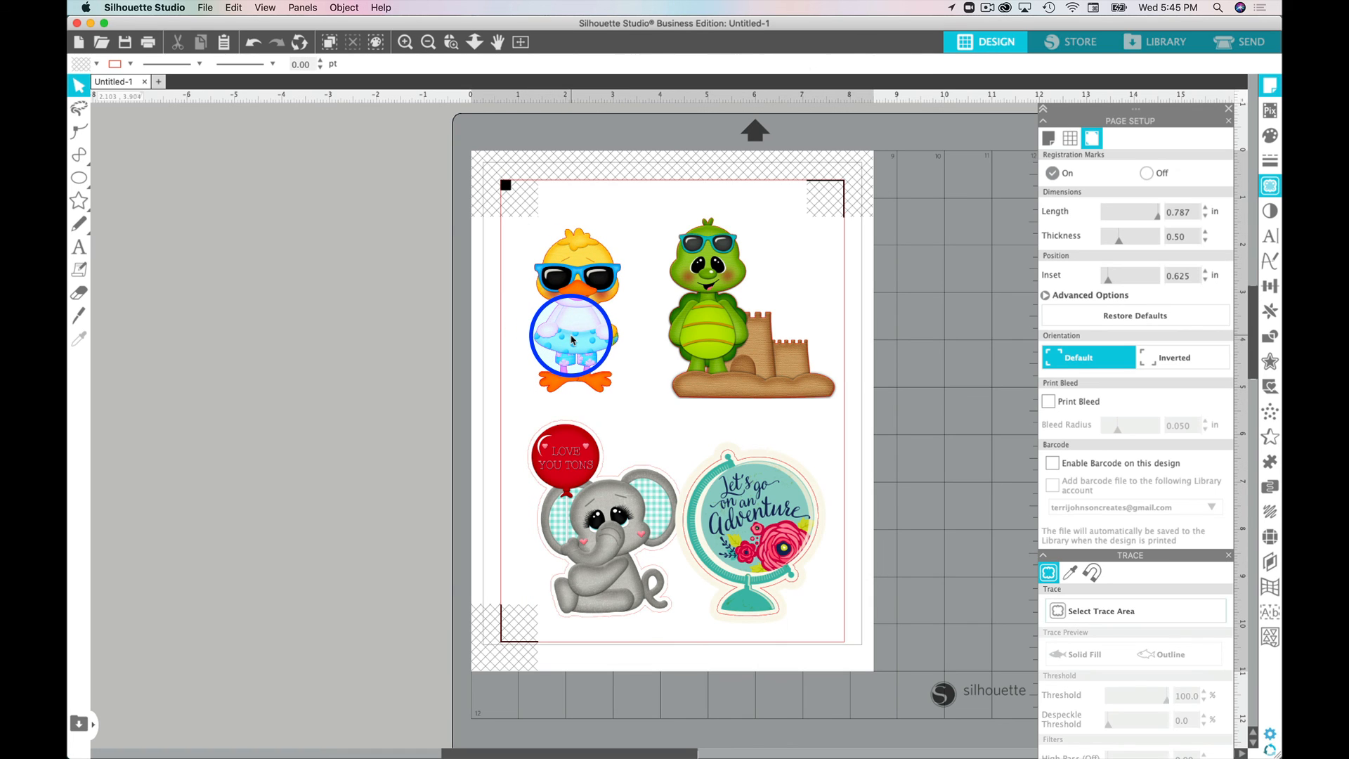
Select all four designs on the page and group them together
{"action": "key", "text": "super"}
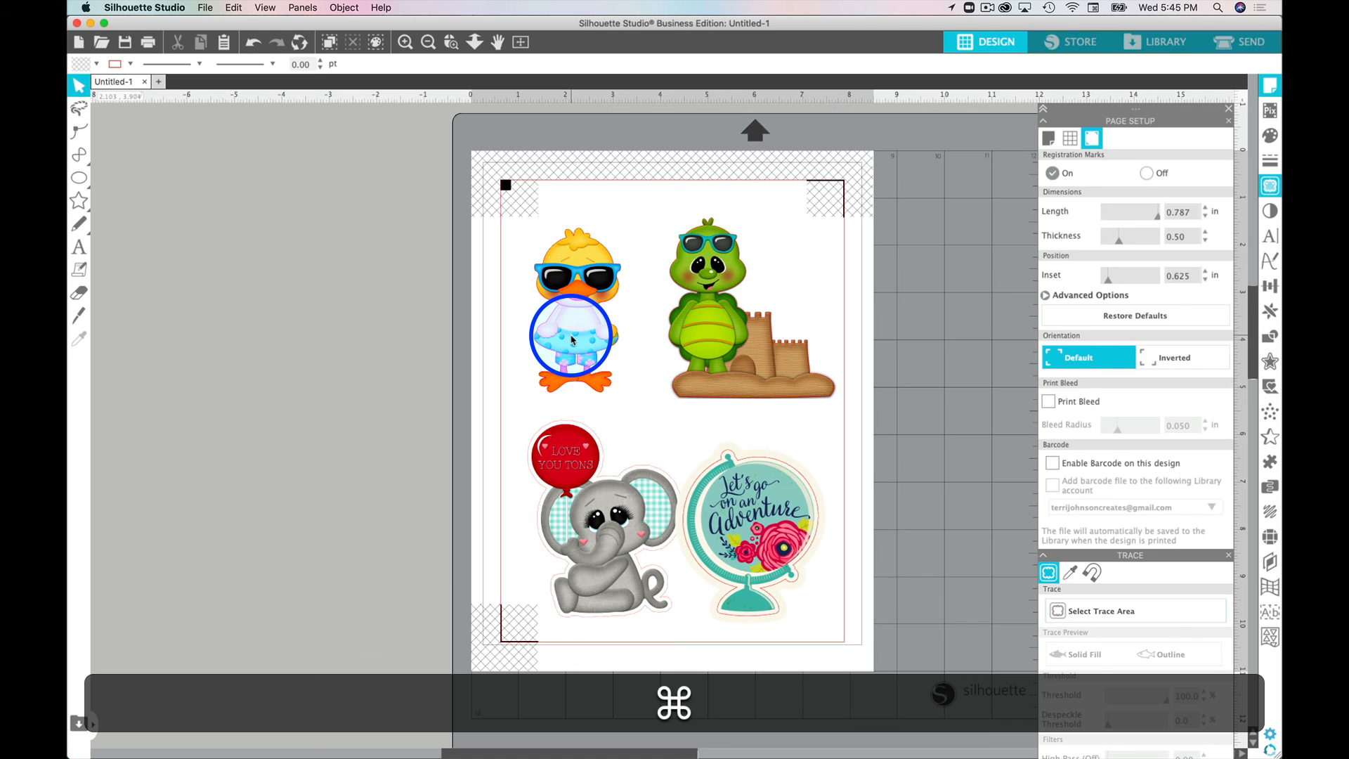
{"action": "key", "text": "super+a"}
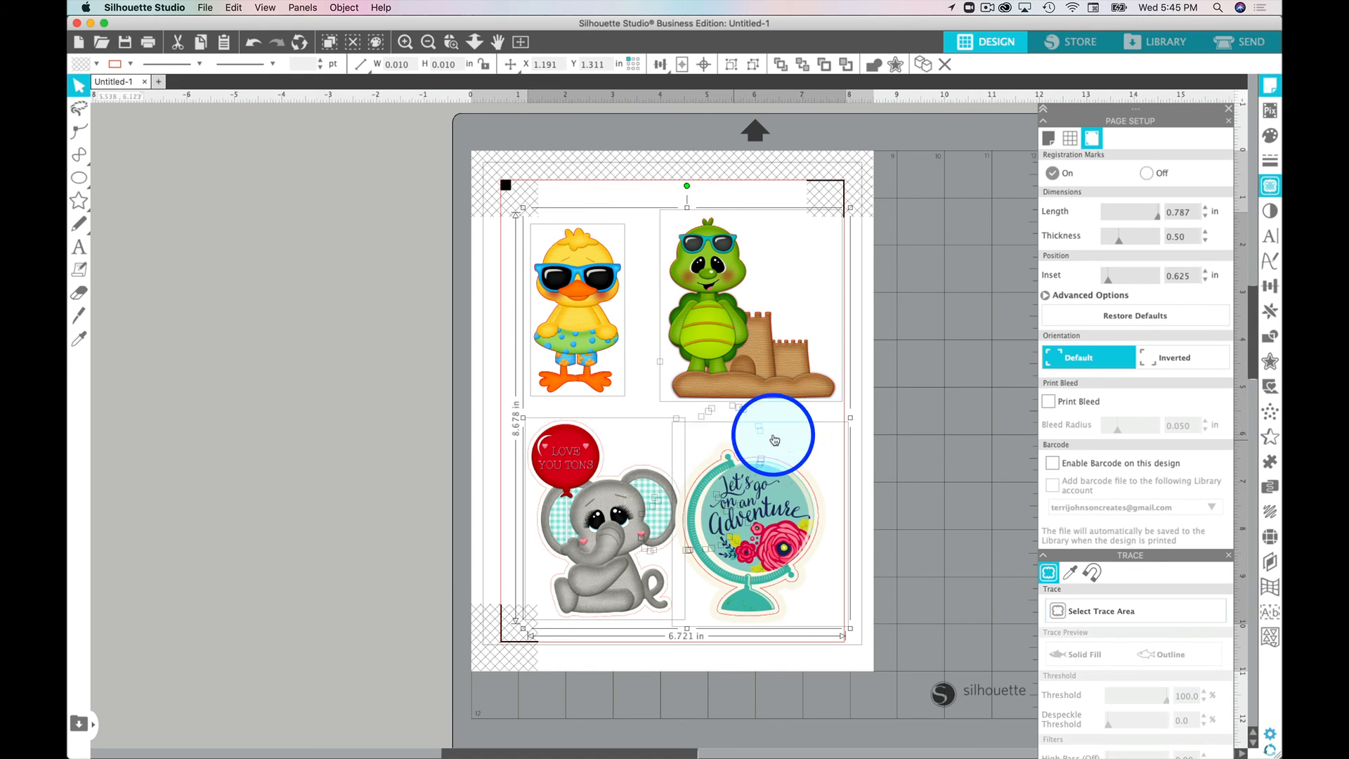
{"action": "right_click", "coordinate": [731, 301]}
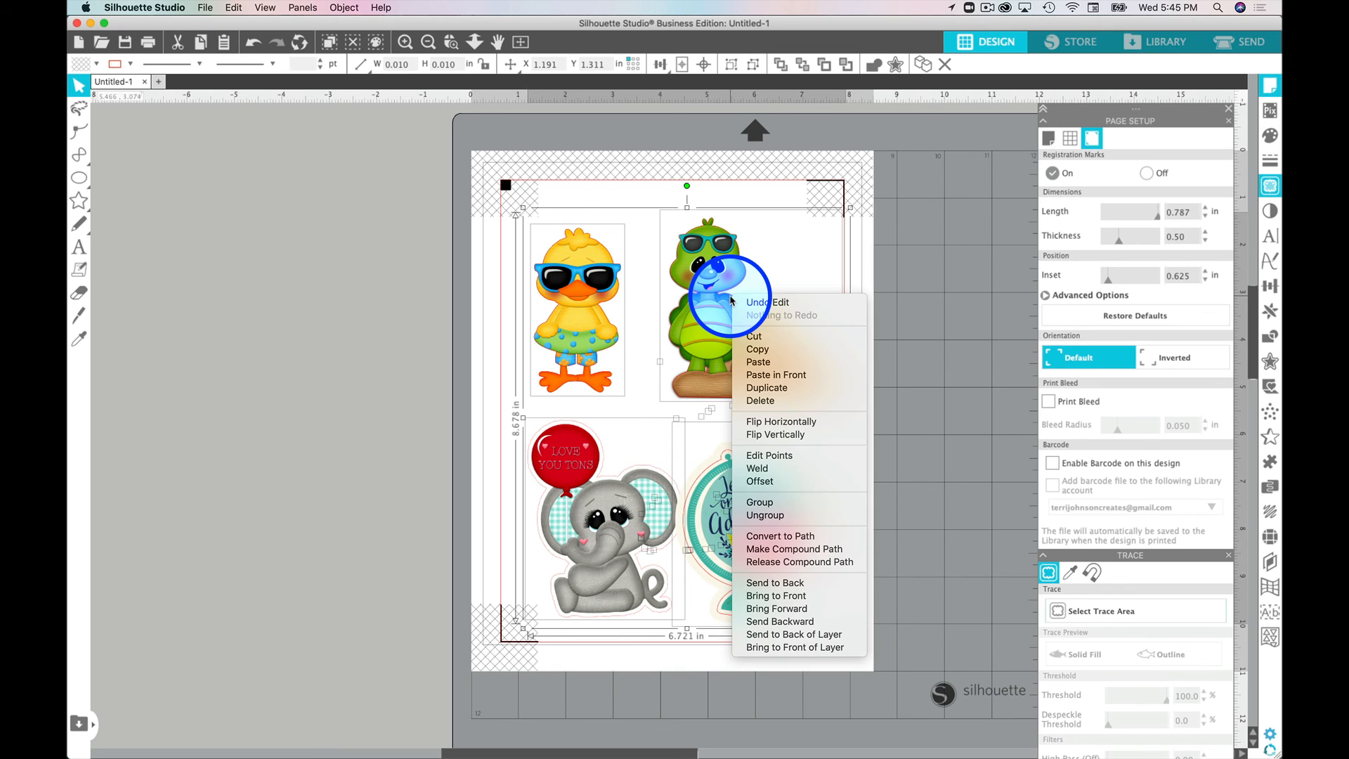
{"action": "left_click", "coordinate": [844, 503]}
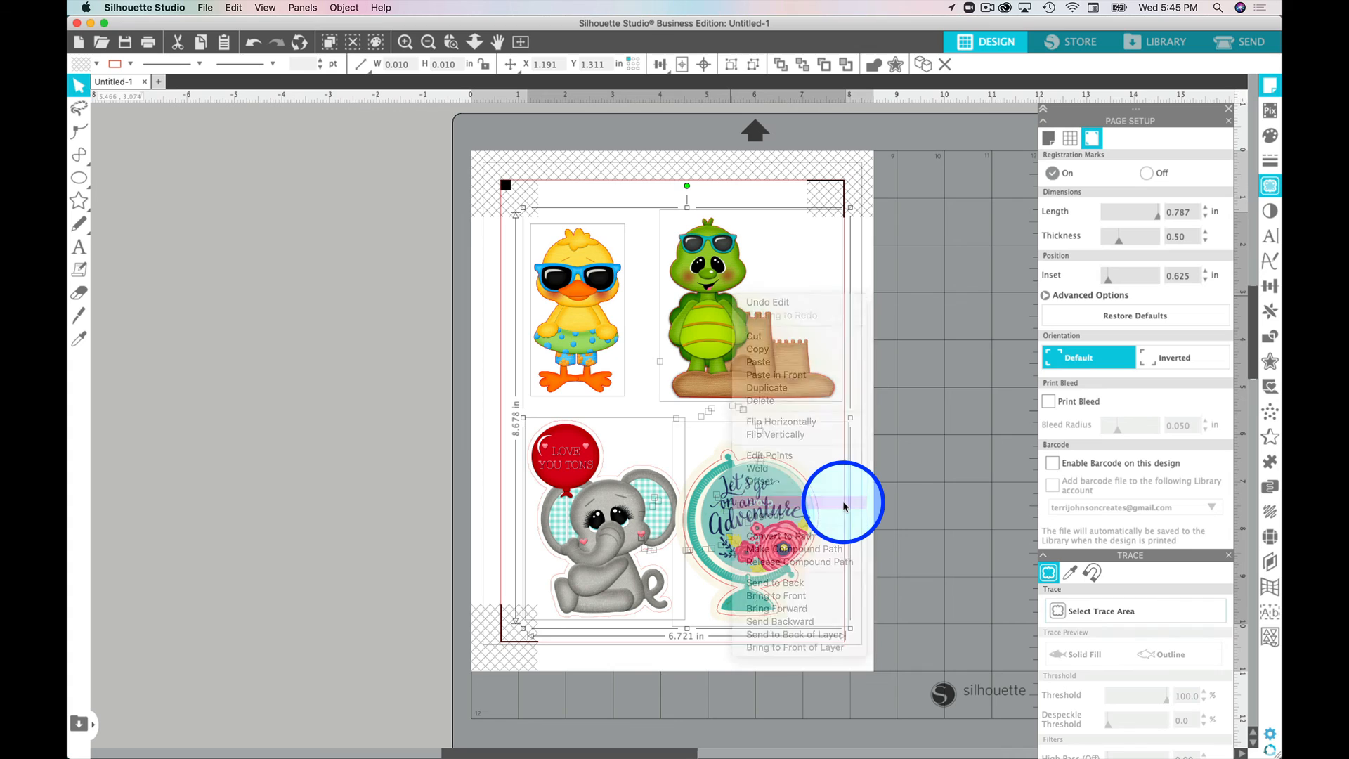